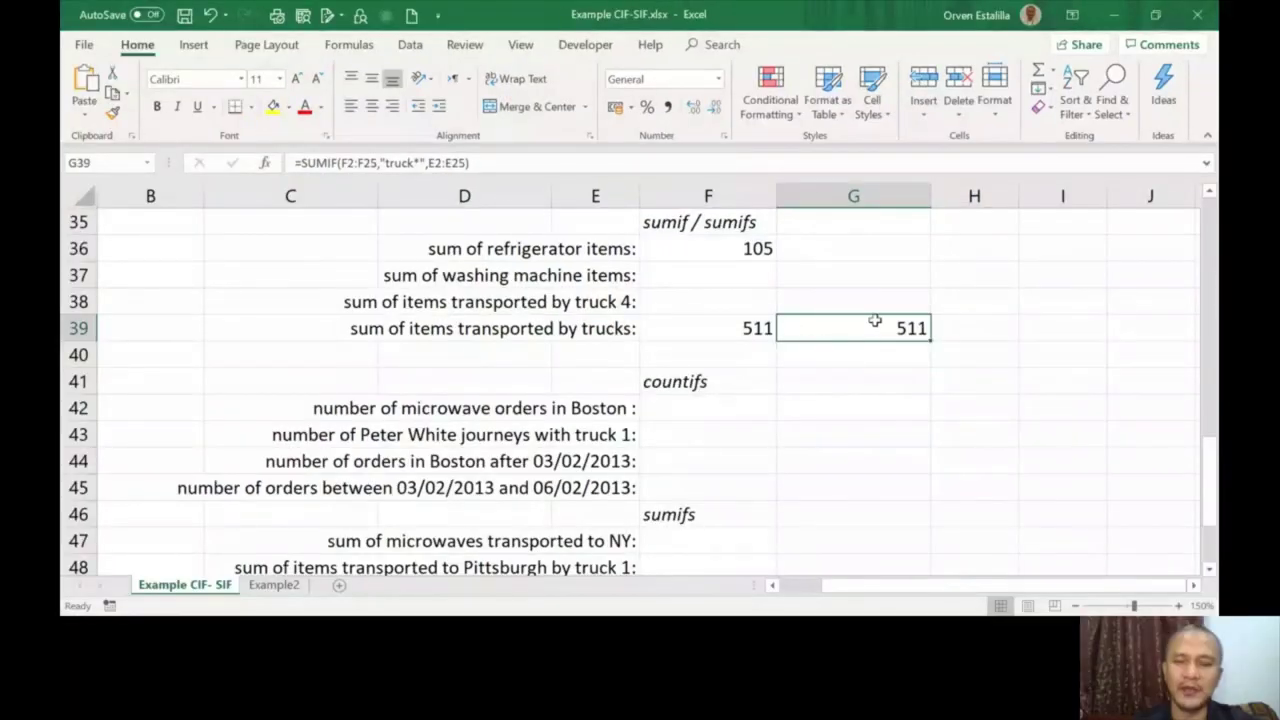
Step: Compare the four-SUMIF total in F39 with the truck* wildcard SUMIF formula in G39
left_click(726, 329)
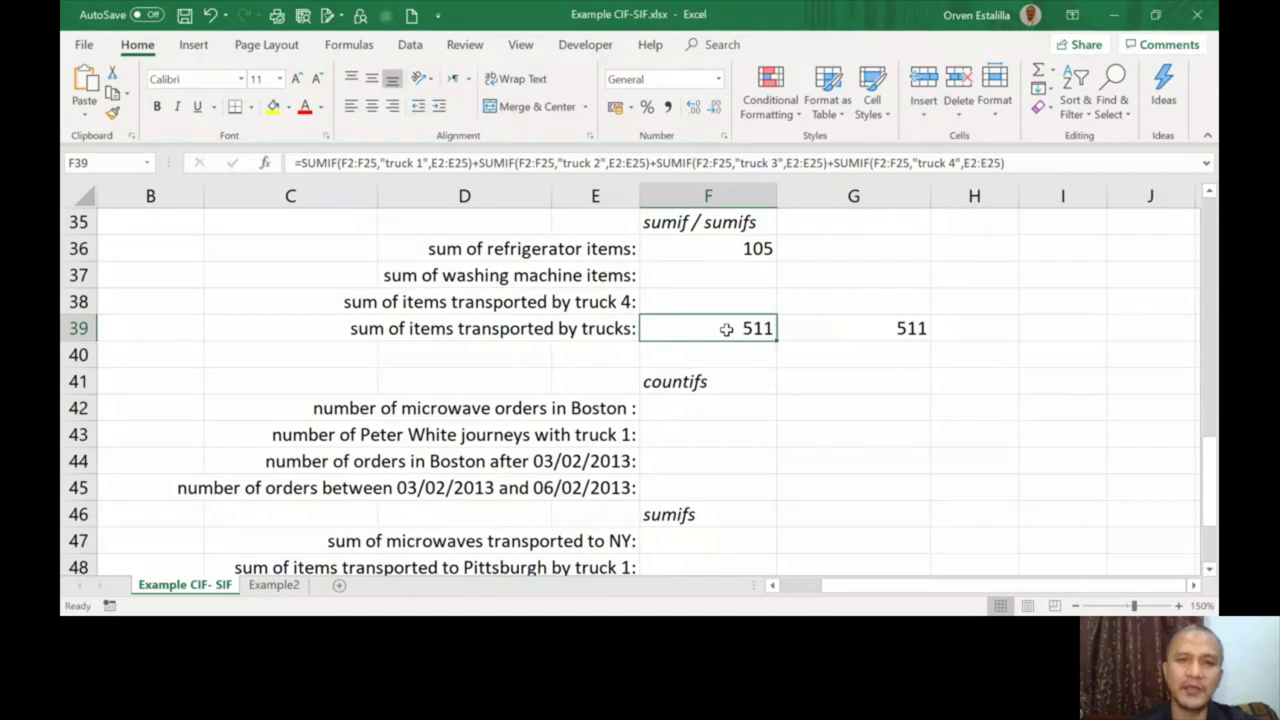
left_click(814, 331)
left_click(736, 330)
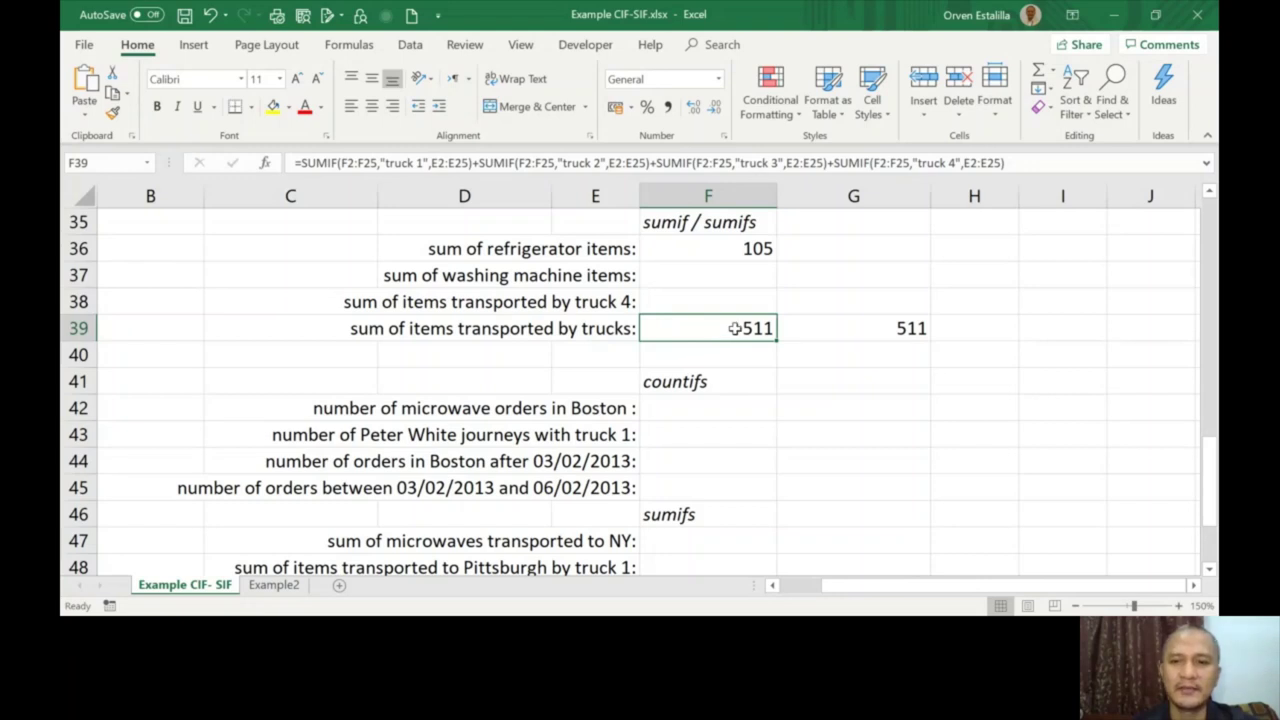
left_click(977, 331)
left_click(886, 334)
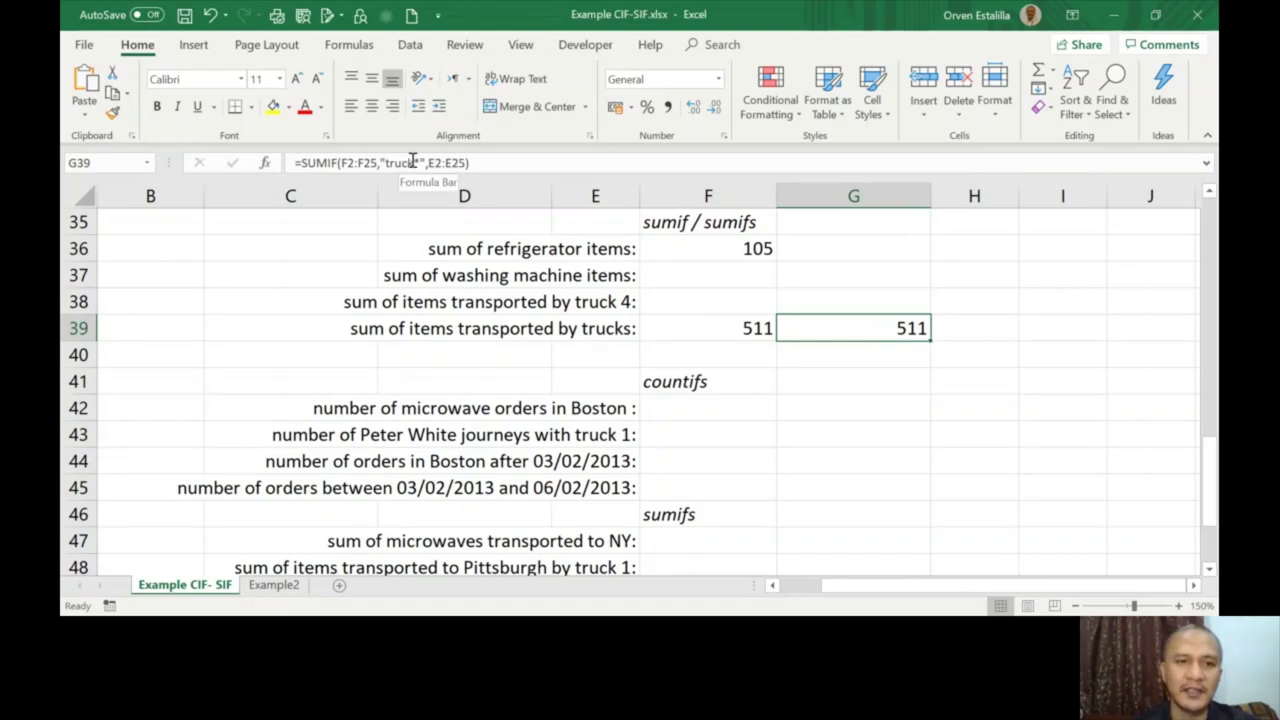
left_click_drag(411, 162, 420, 162)
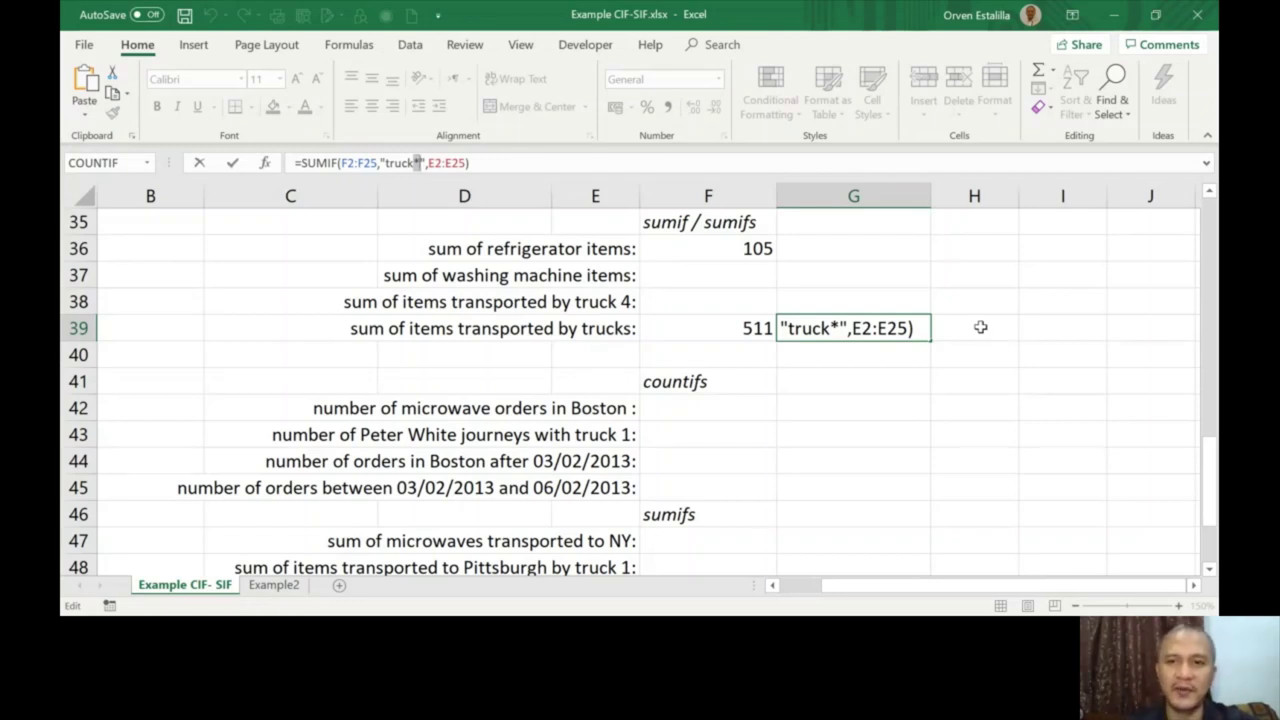
Step: Select H39, then check the Transport column's values, including airplane, without applying a filter
left_click(980, 327)
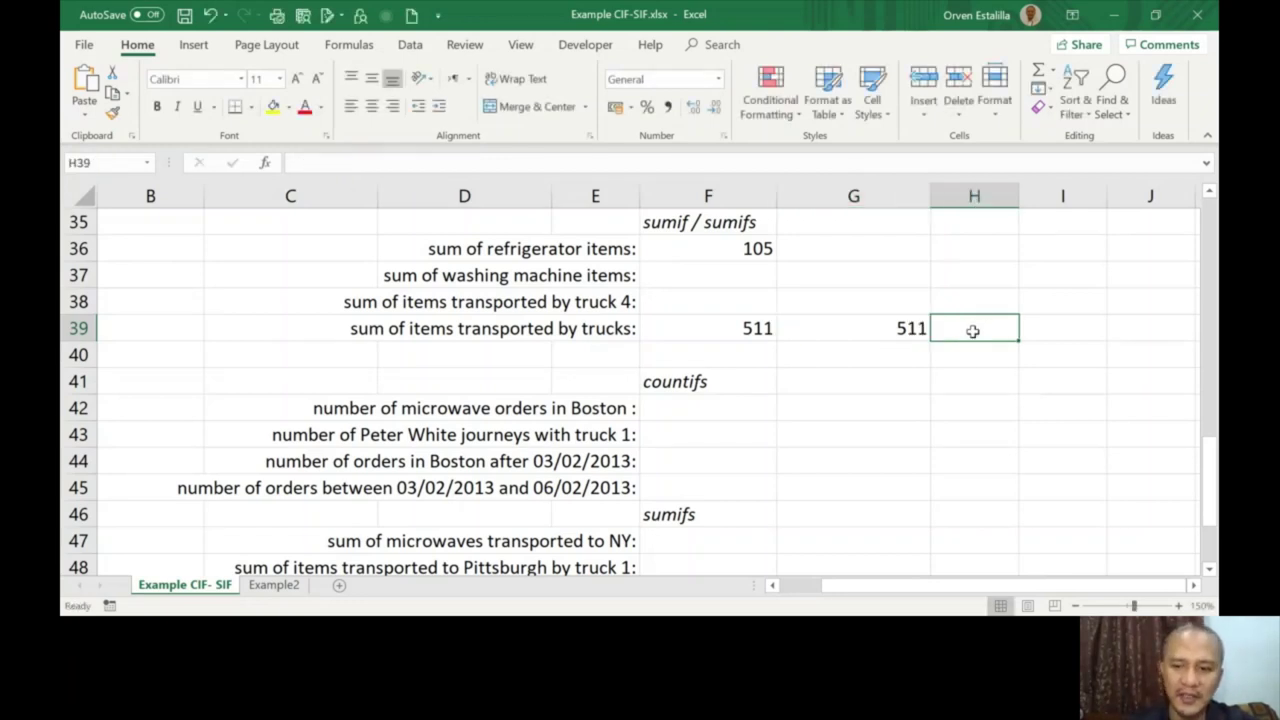
type("=")
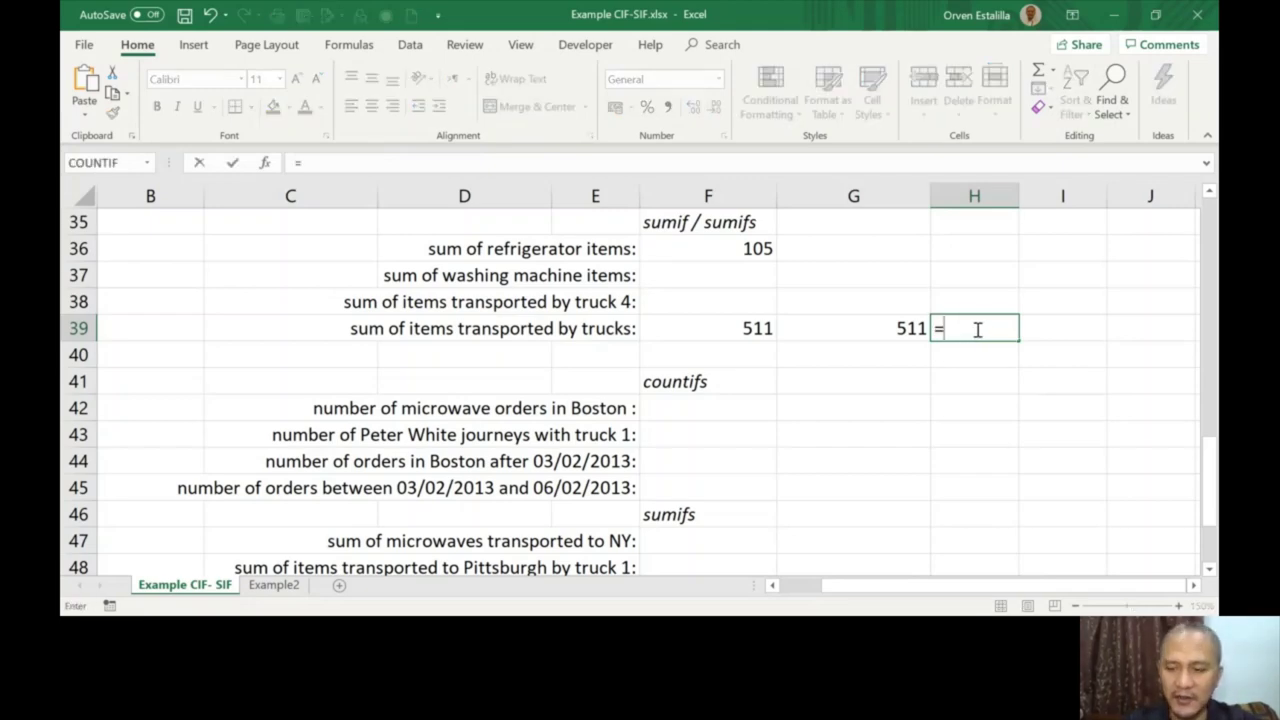
key("BackSpace")
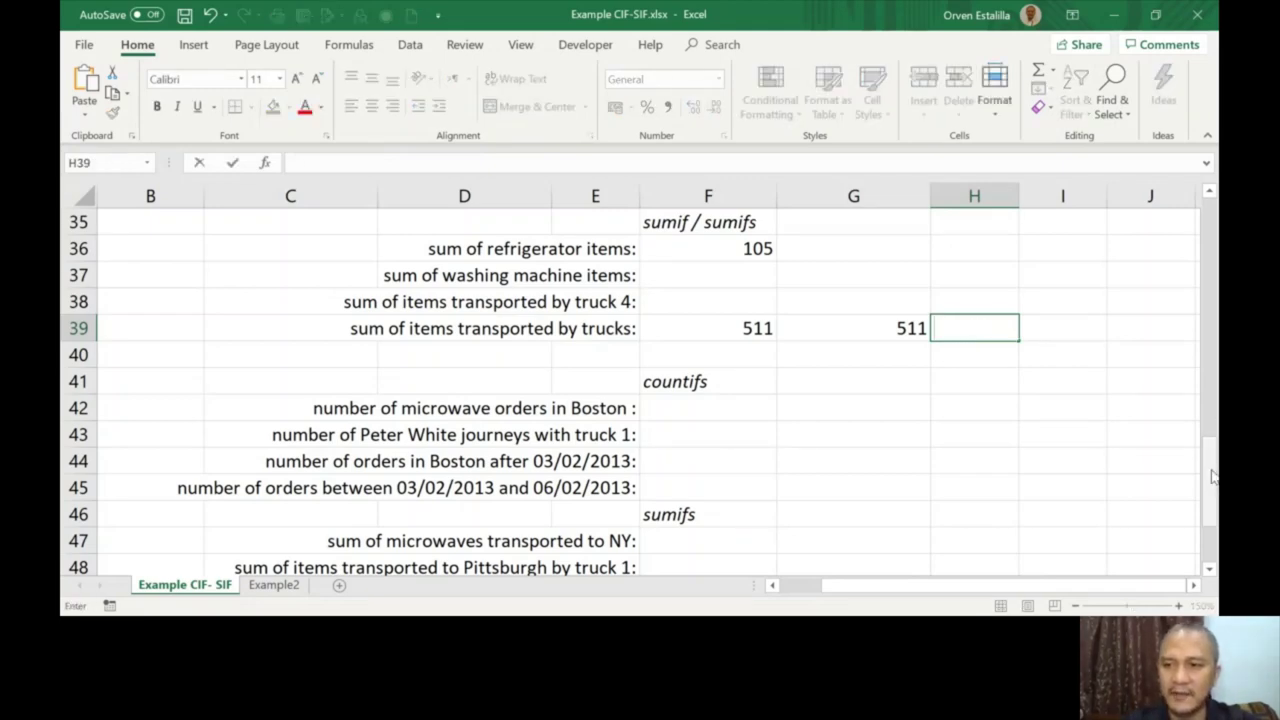
left_click_drag(1216, 478, 1187, 215)
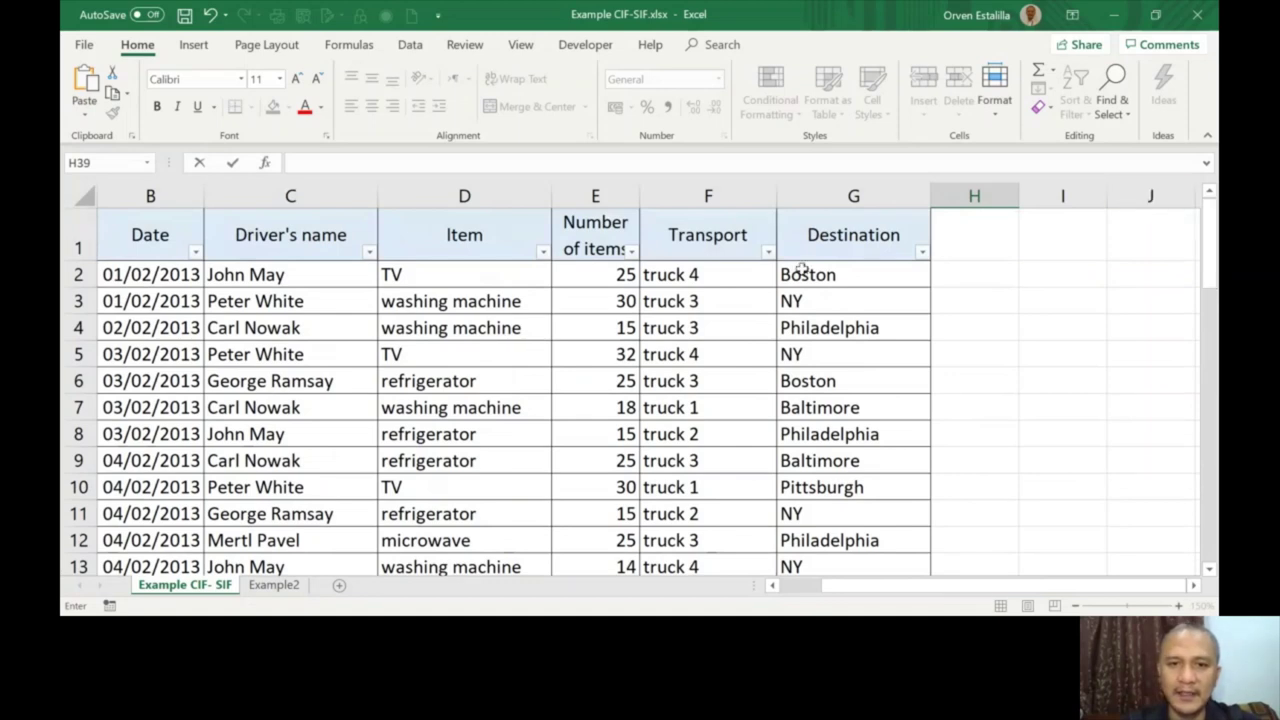
left_click(768, 251)
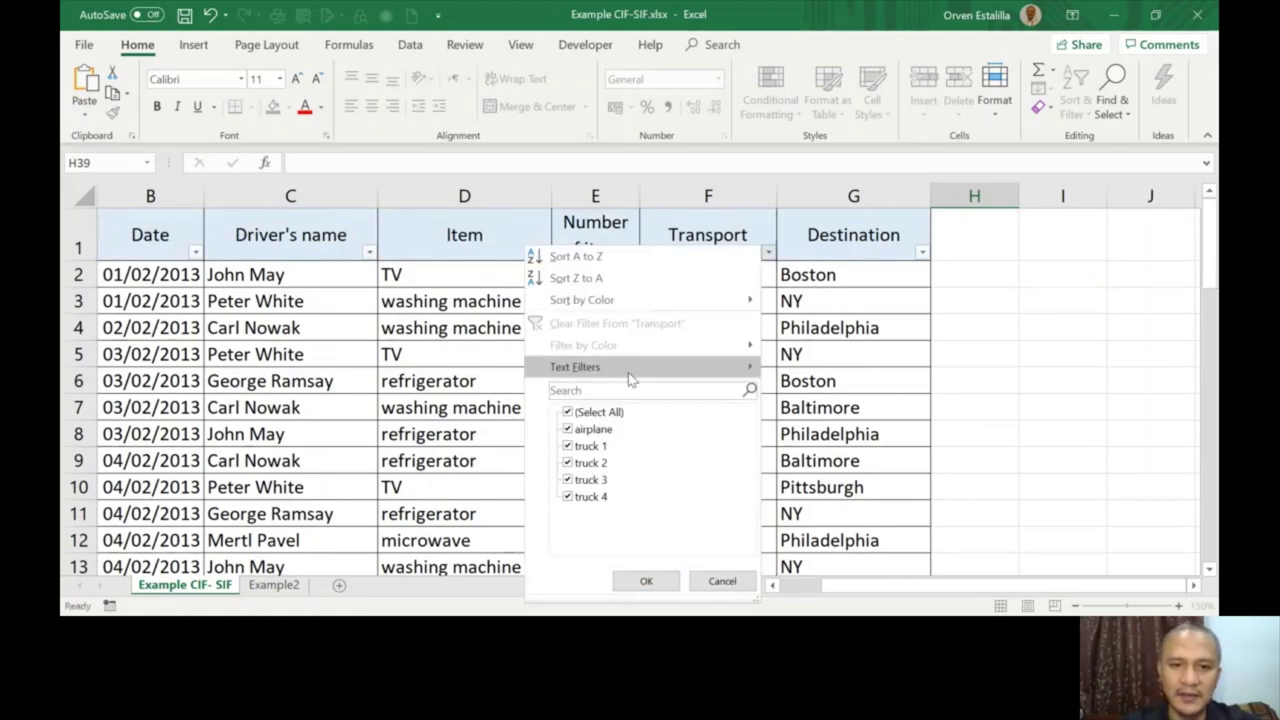
mouse_move(630, 372)
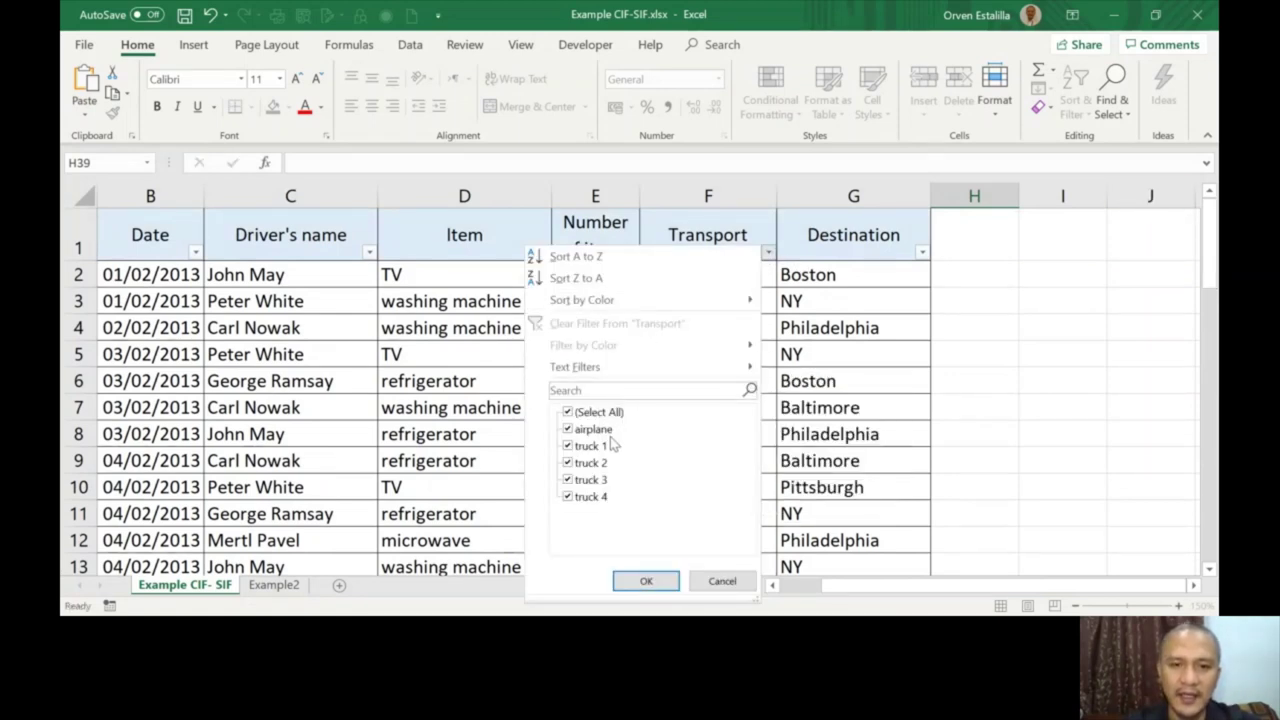
left_click(720, 583)
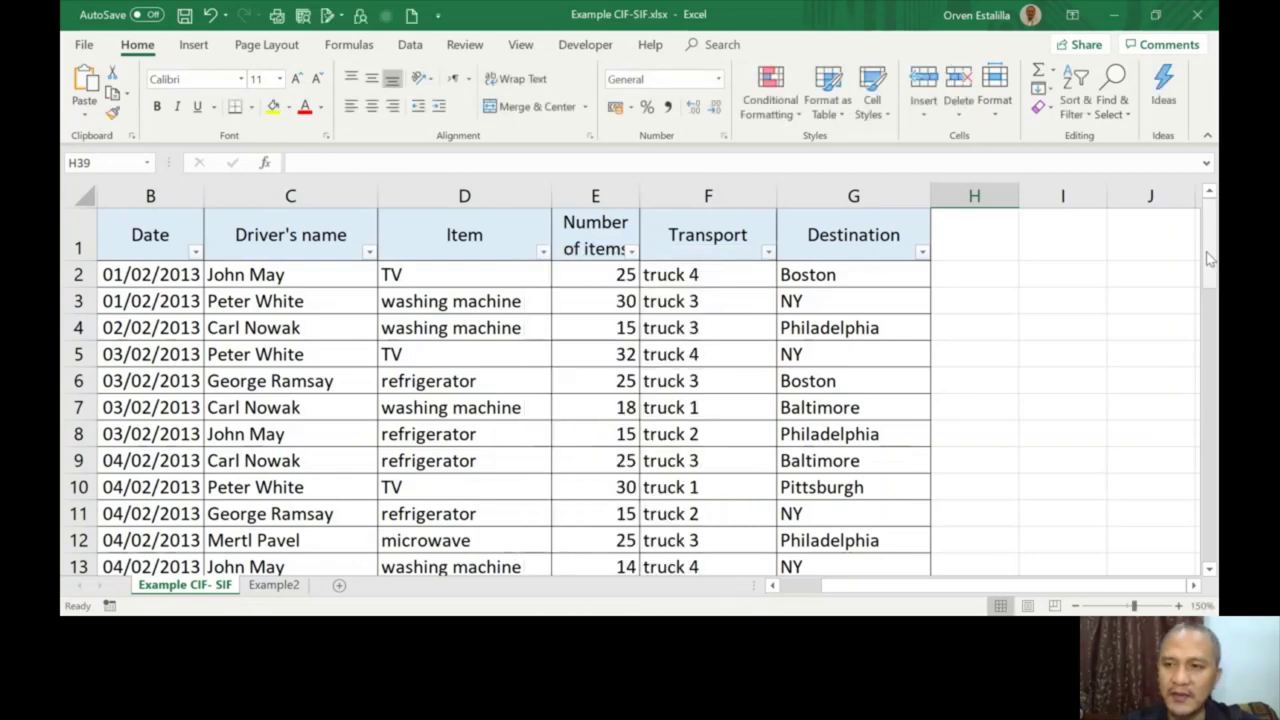
Step: Enter =SUM(E2:E25)-SUMIF(F2:F25,"airplane",E2:E25) in H39, returning 511
left_click_drag(1208, 258, 1208, 490)
type("=")
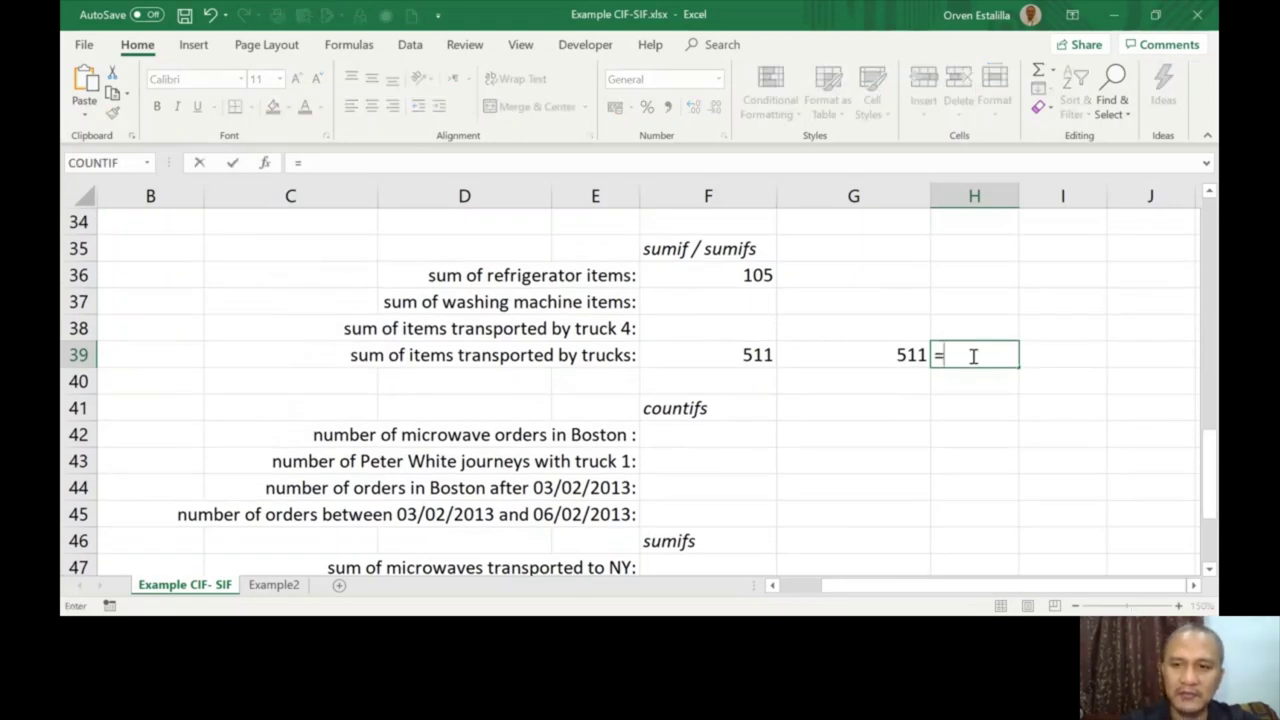
type("sum")
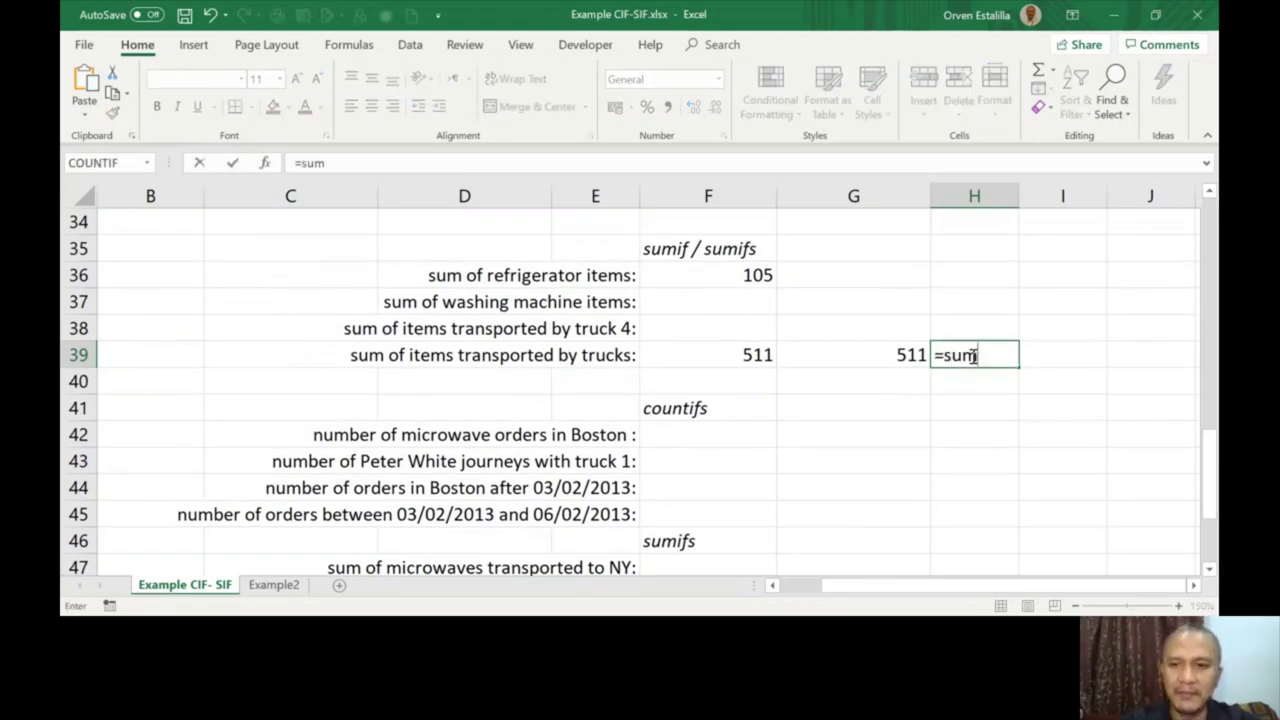
type("(")
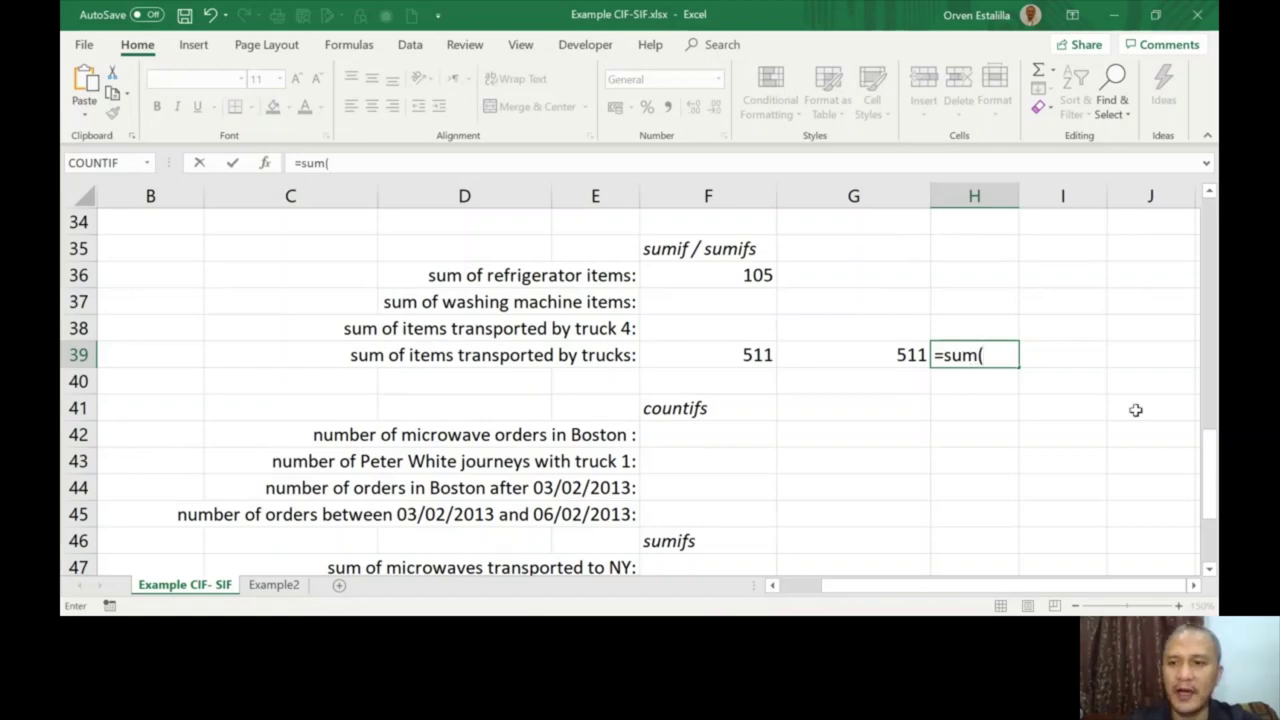
mouse_move(1212, 458)
left_mouse_down()
mouse_move(1215, 205)
mouse_move(1215, 438)
left_mouse_up()
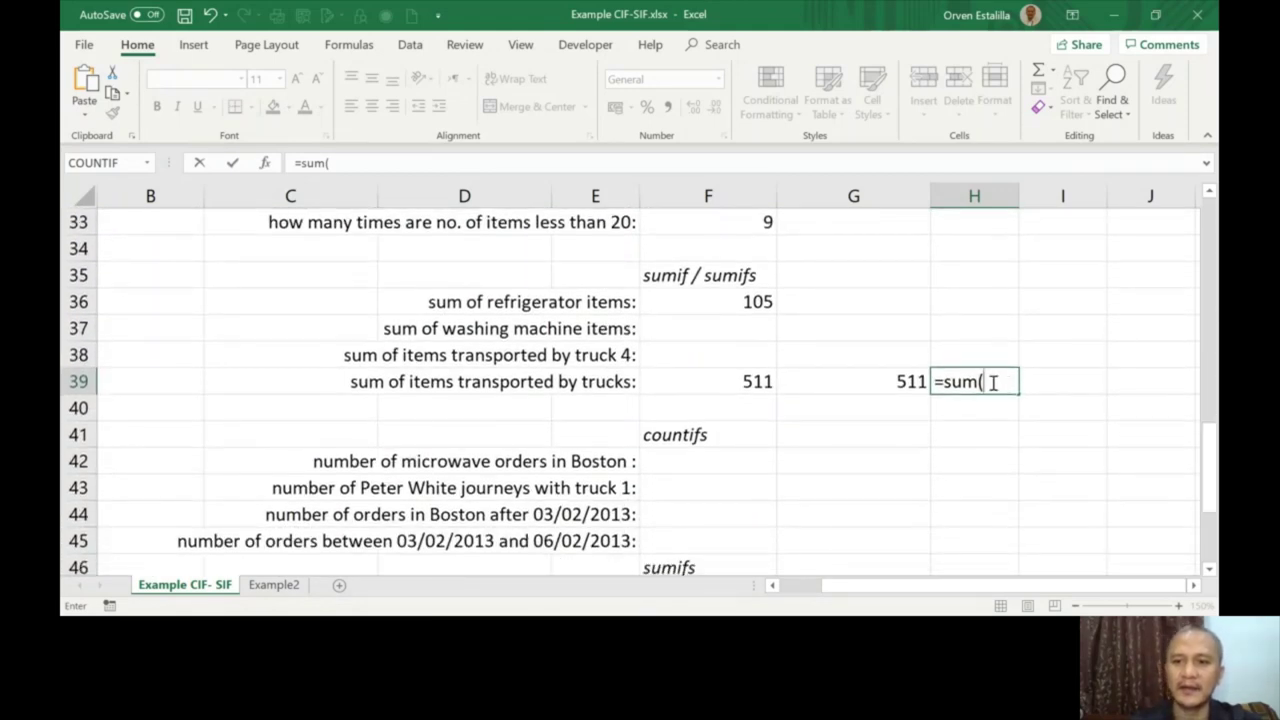
type("e")
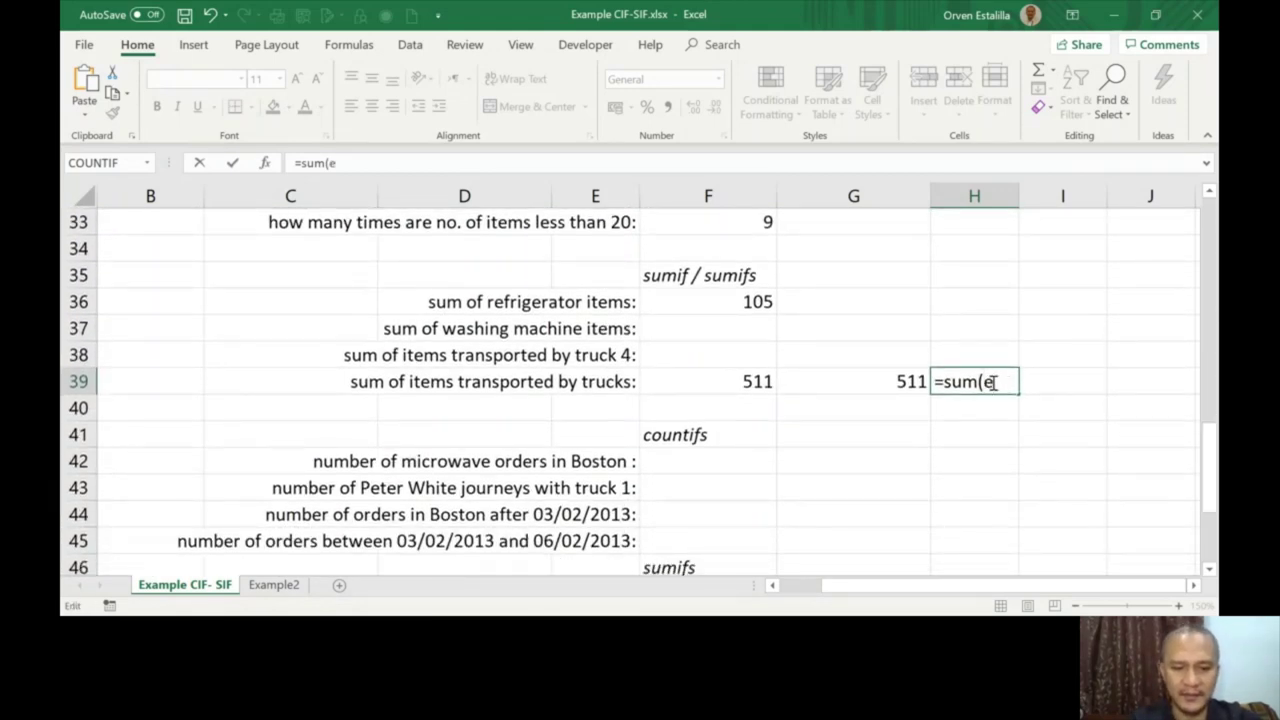
type("2:3")
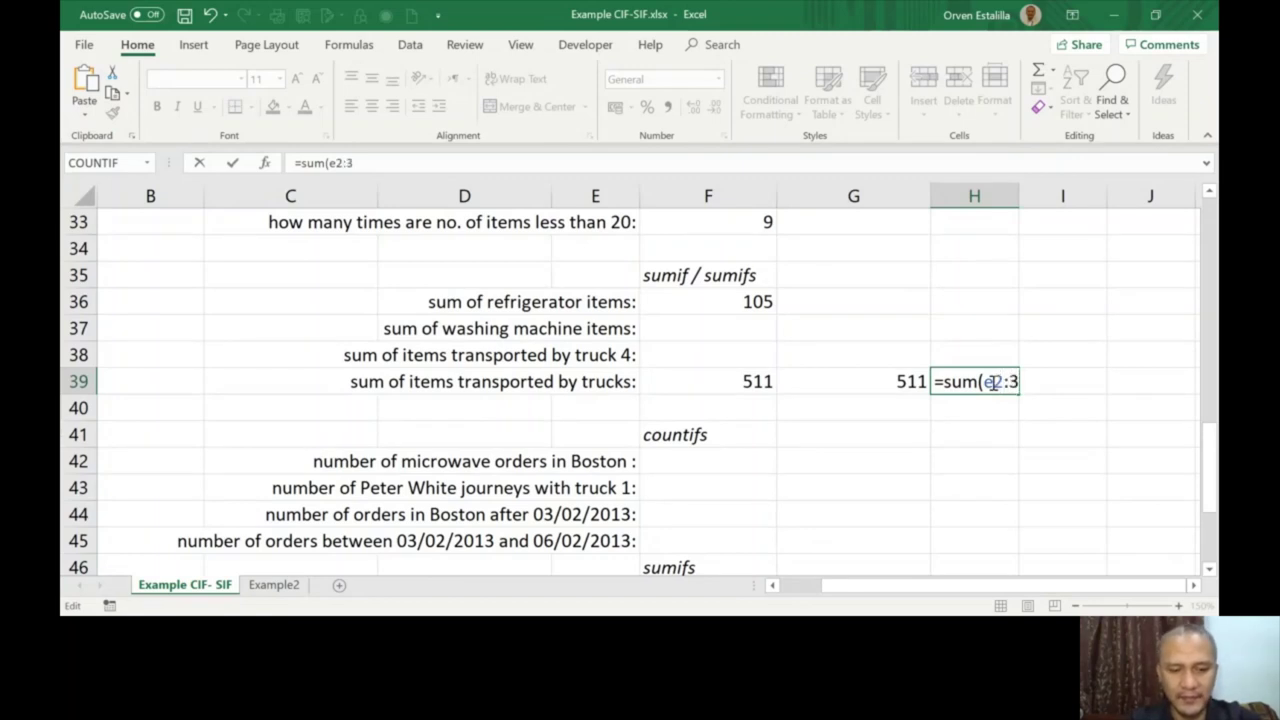
key("BackSpace")
type("e25")
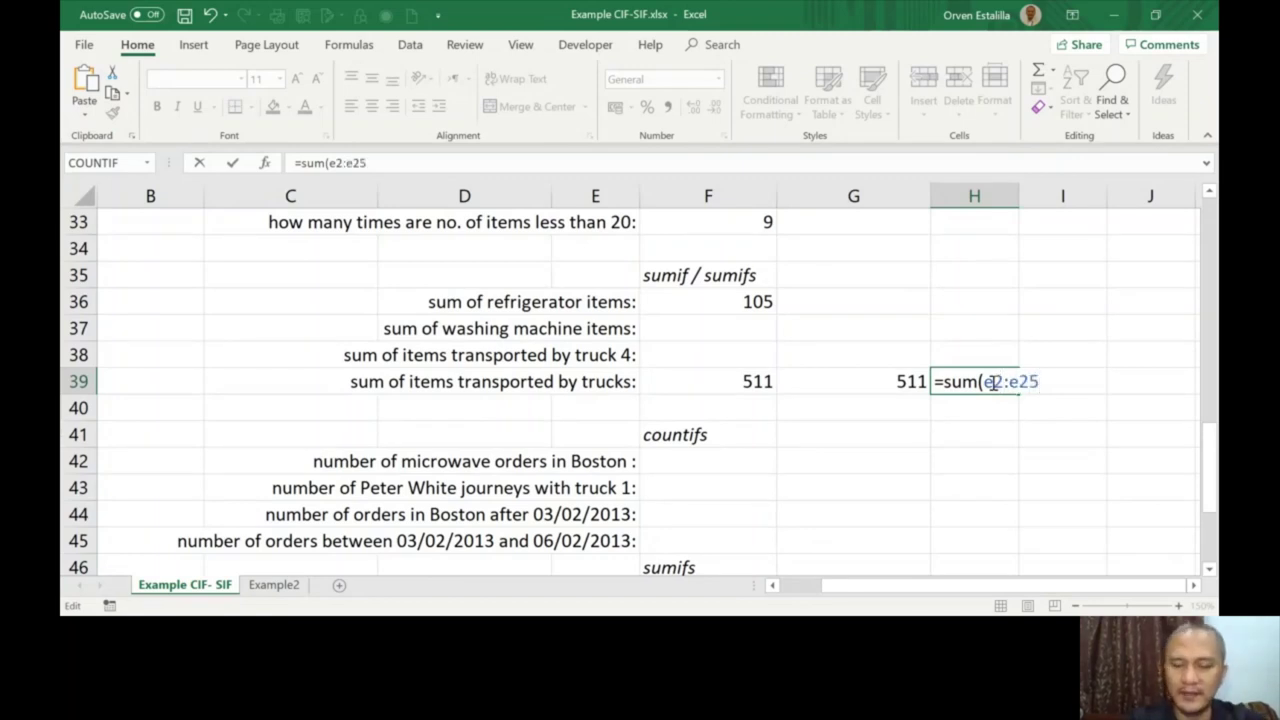
type(")")
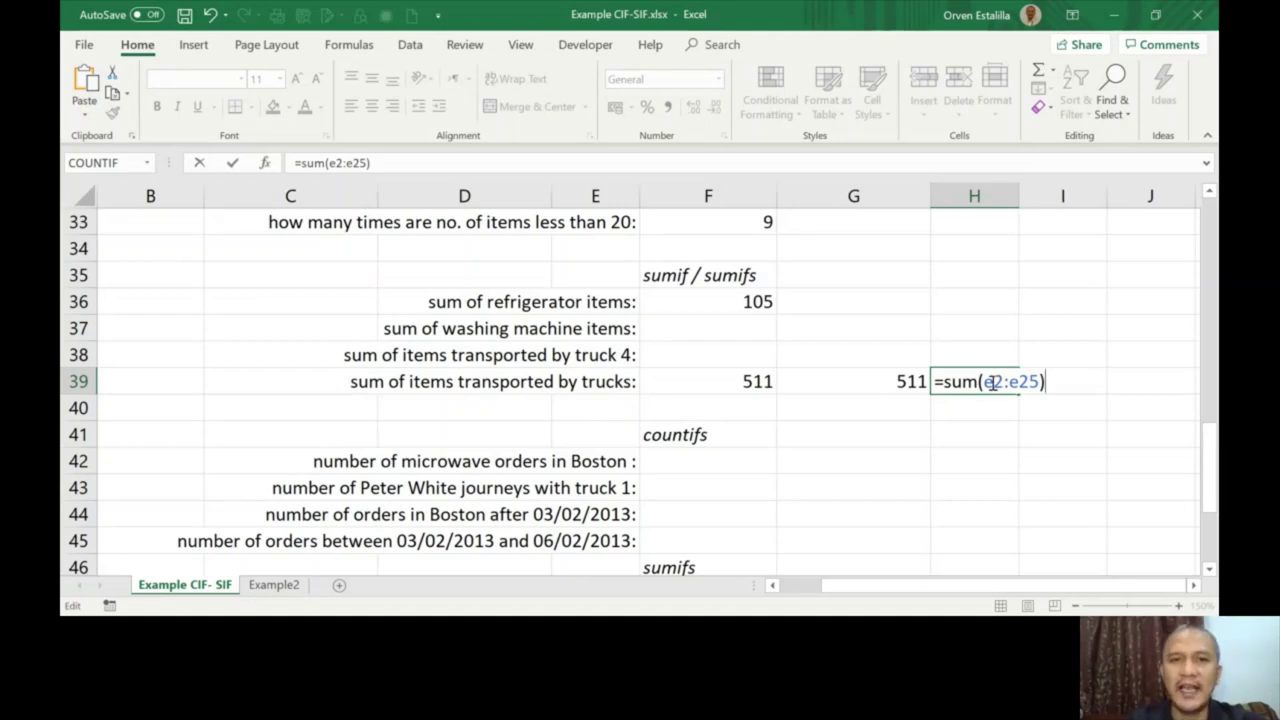
type("-")
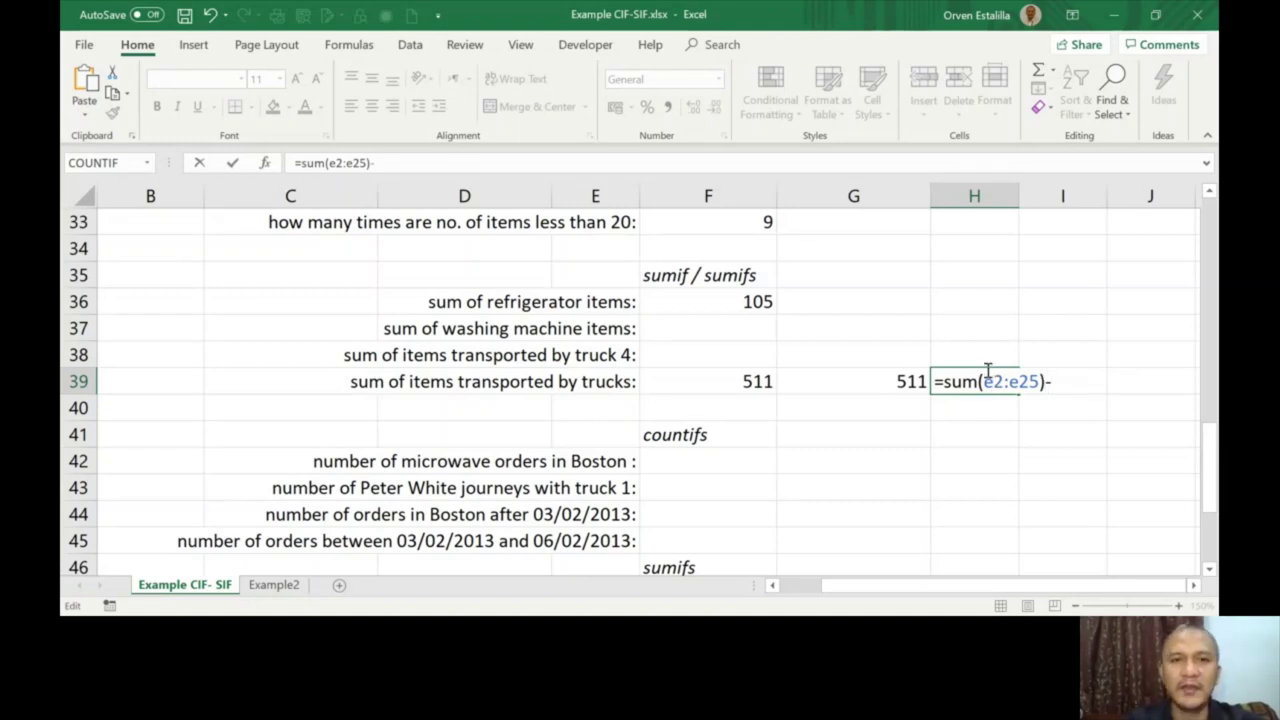
type("sumif")
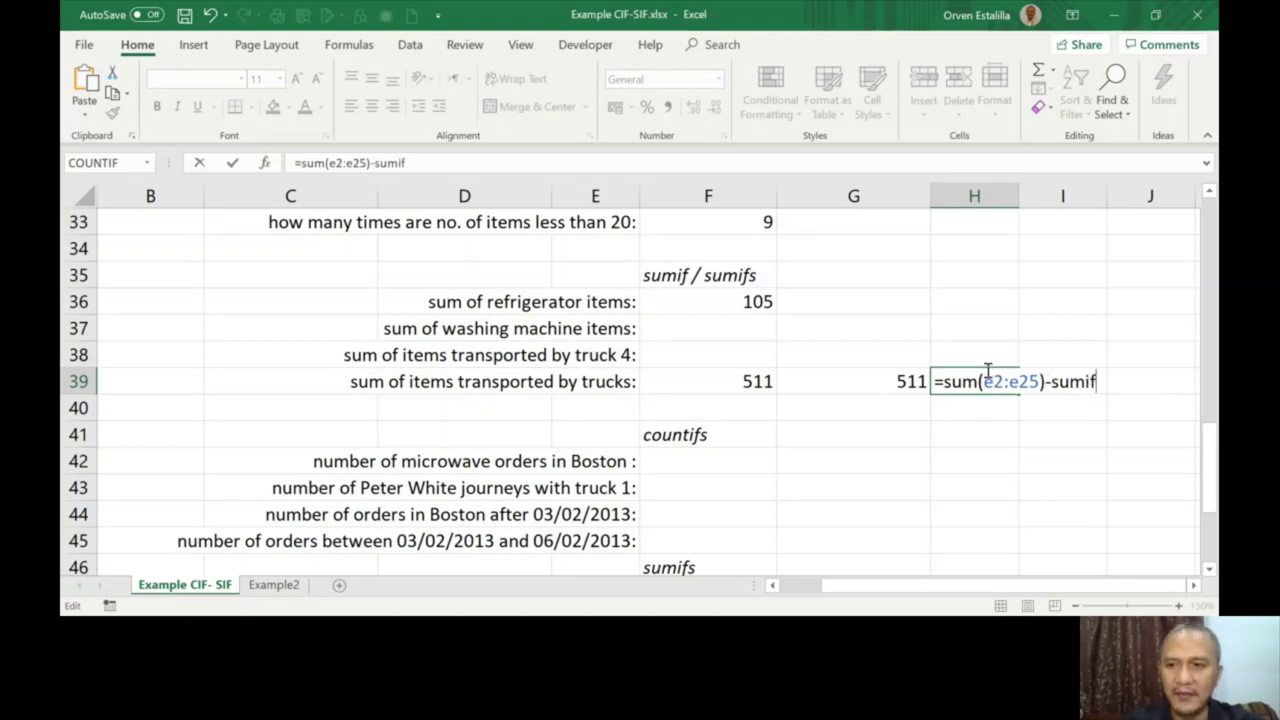
type("(")
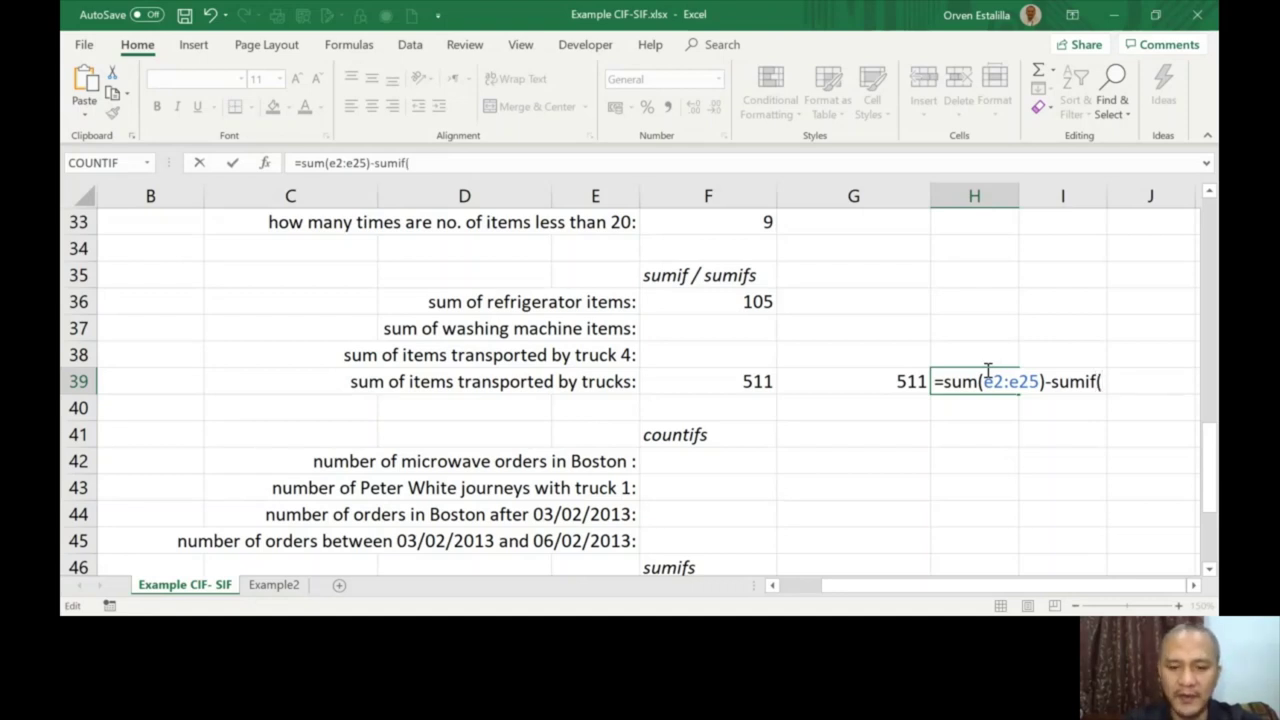
type("f2:")
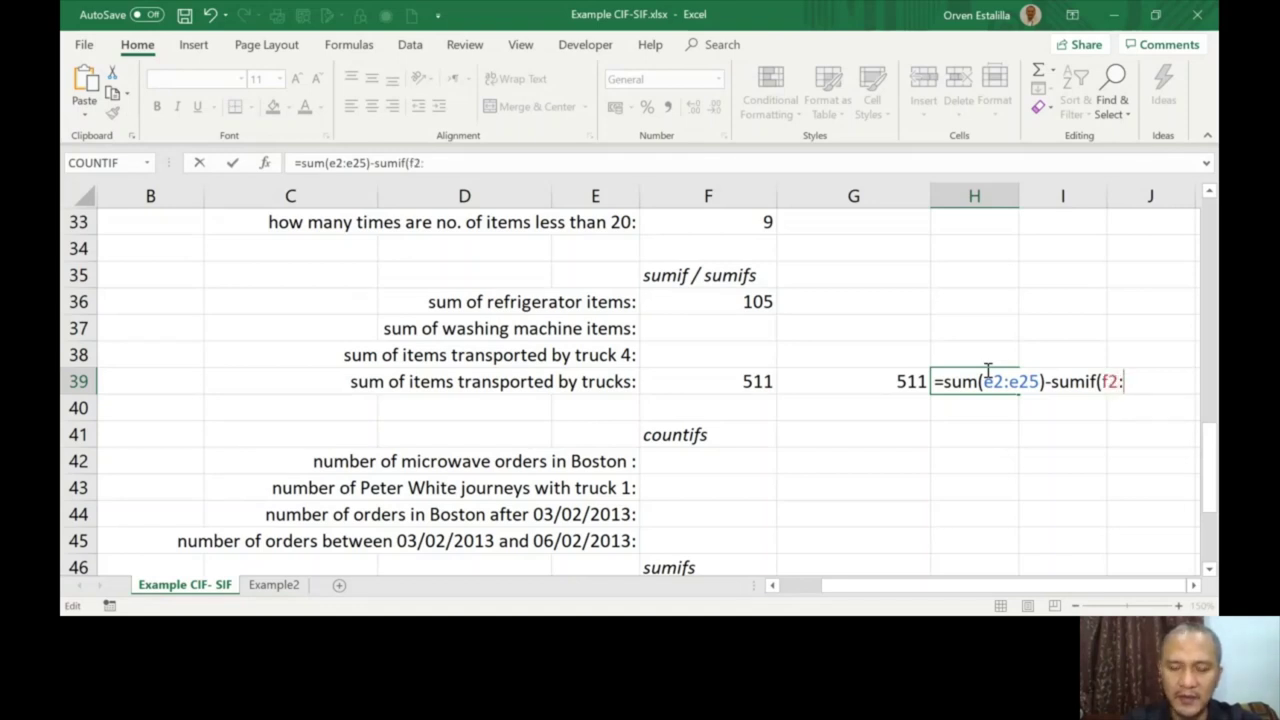
type("f25")
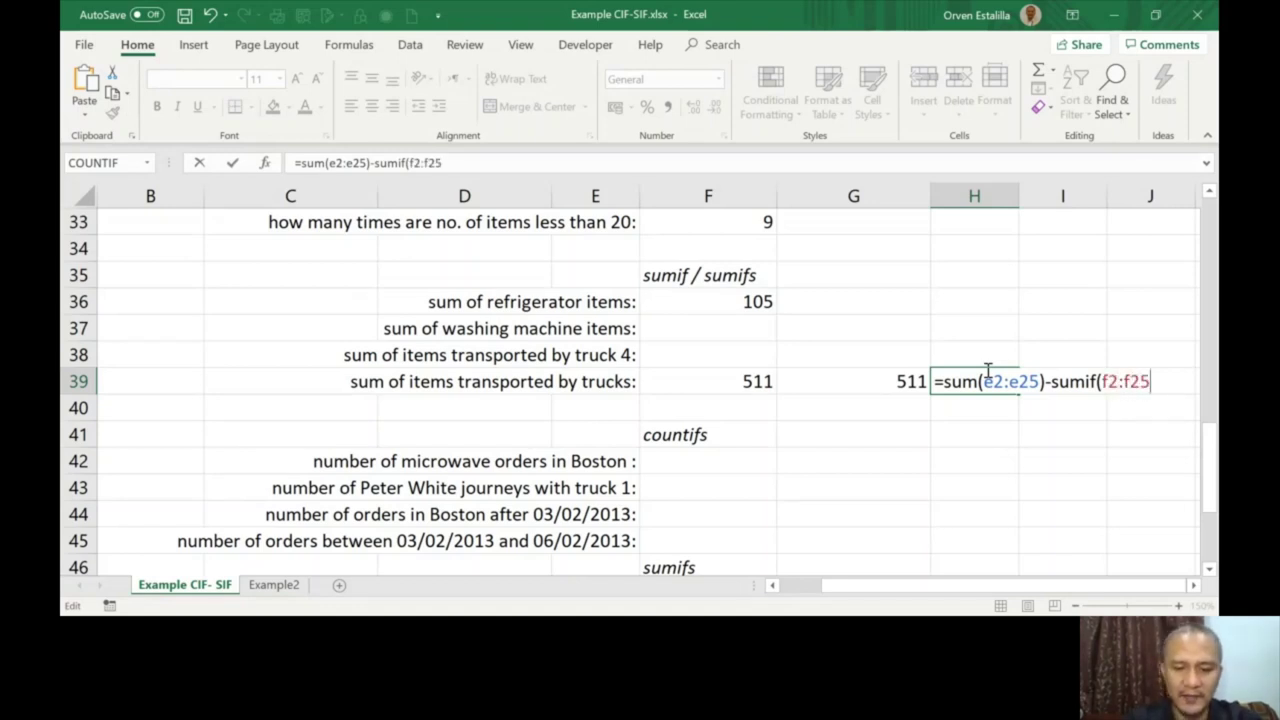
type(",\"")
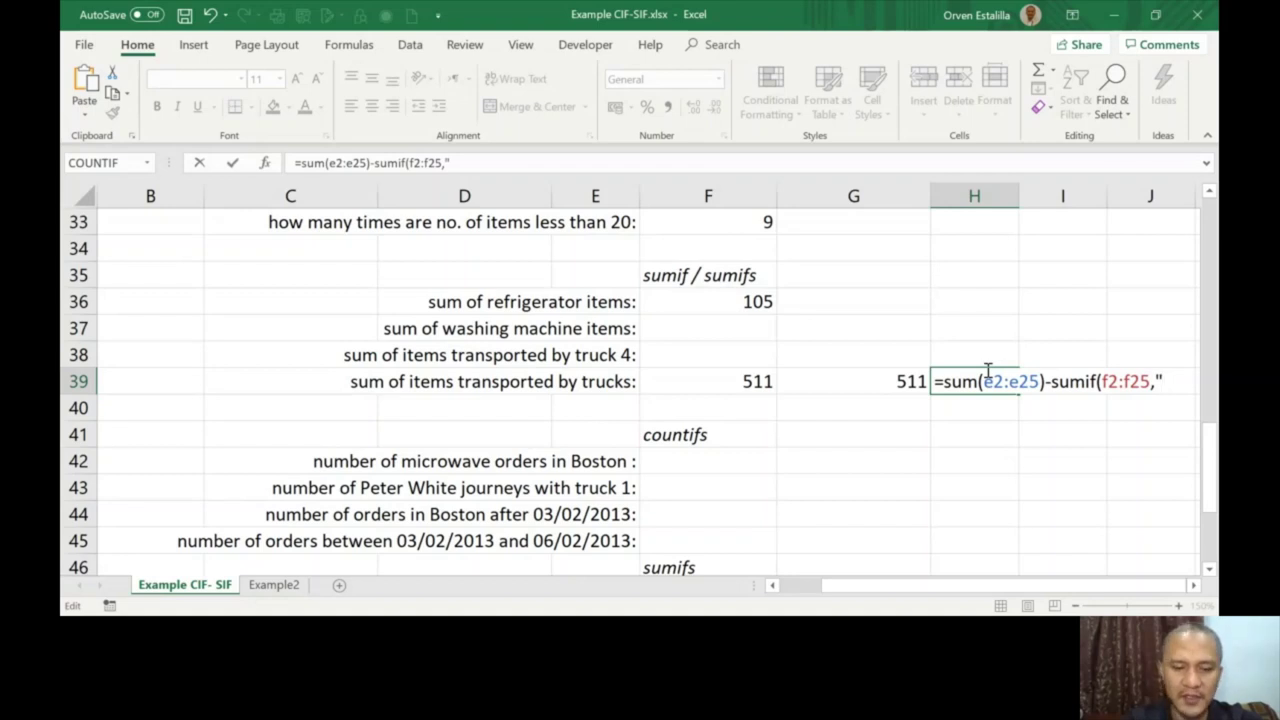
type("airpla")
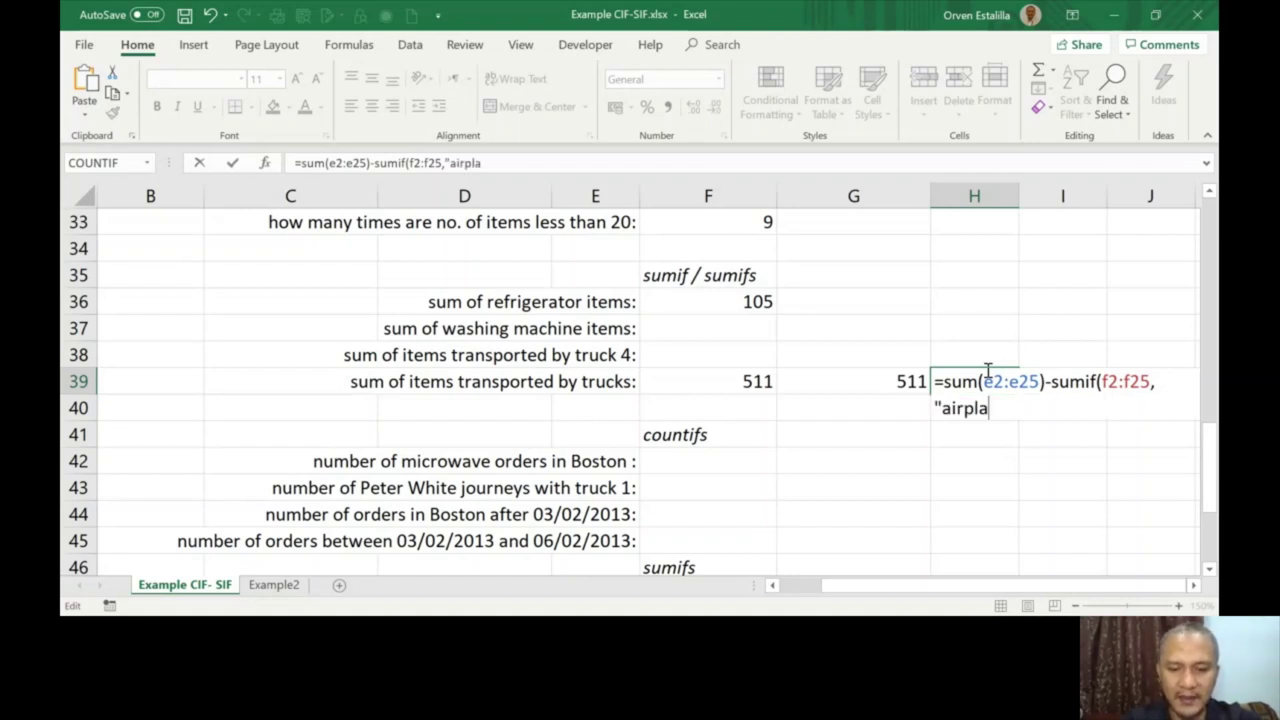
type("ne\",")
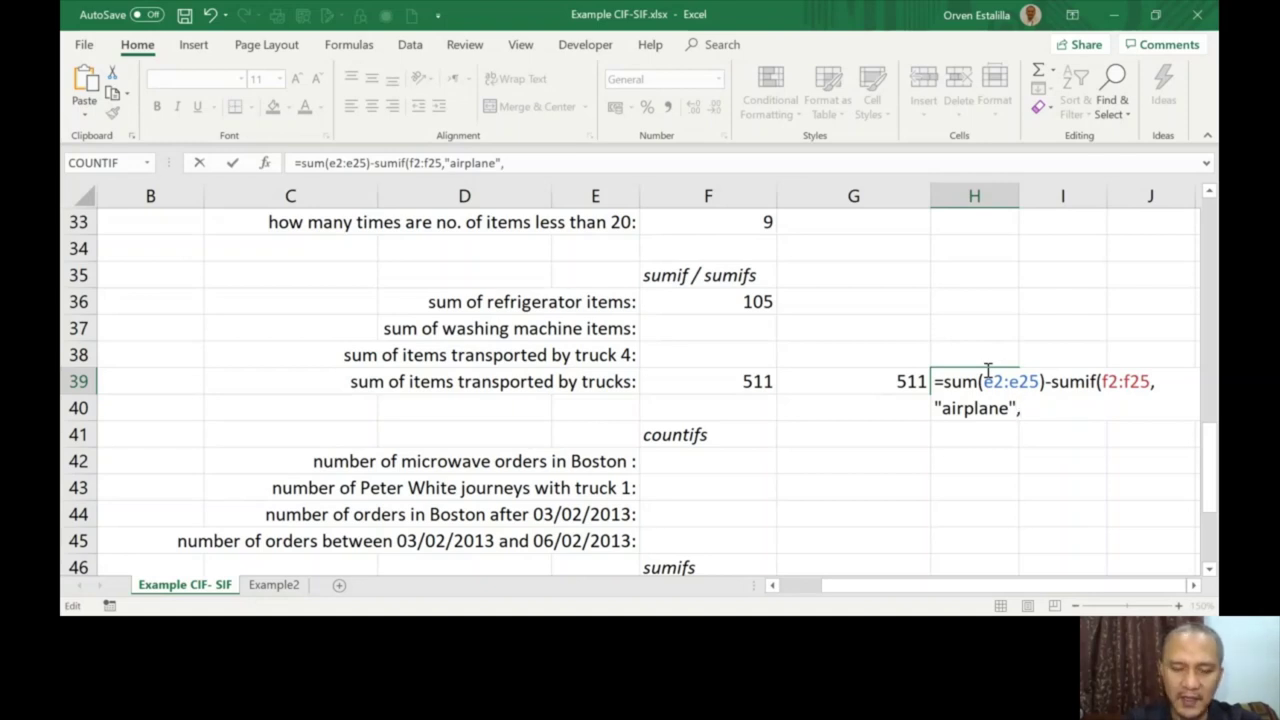
type("e2")
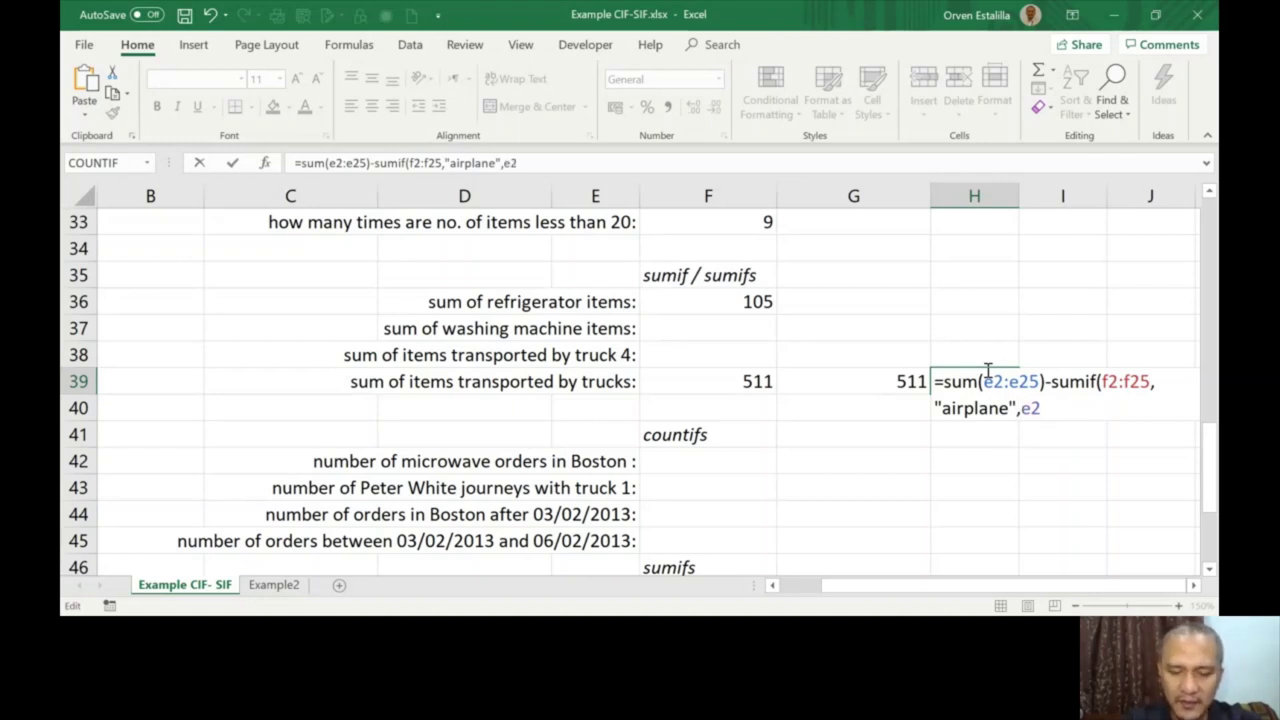
type(":e25")
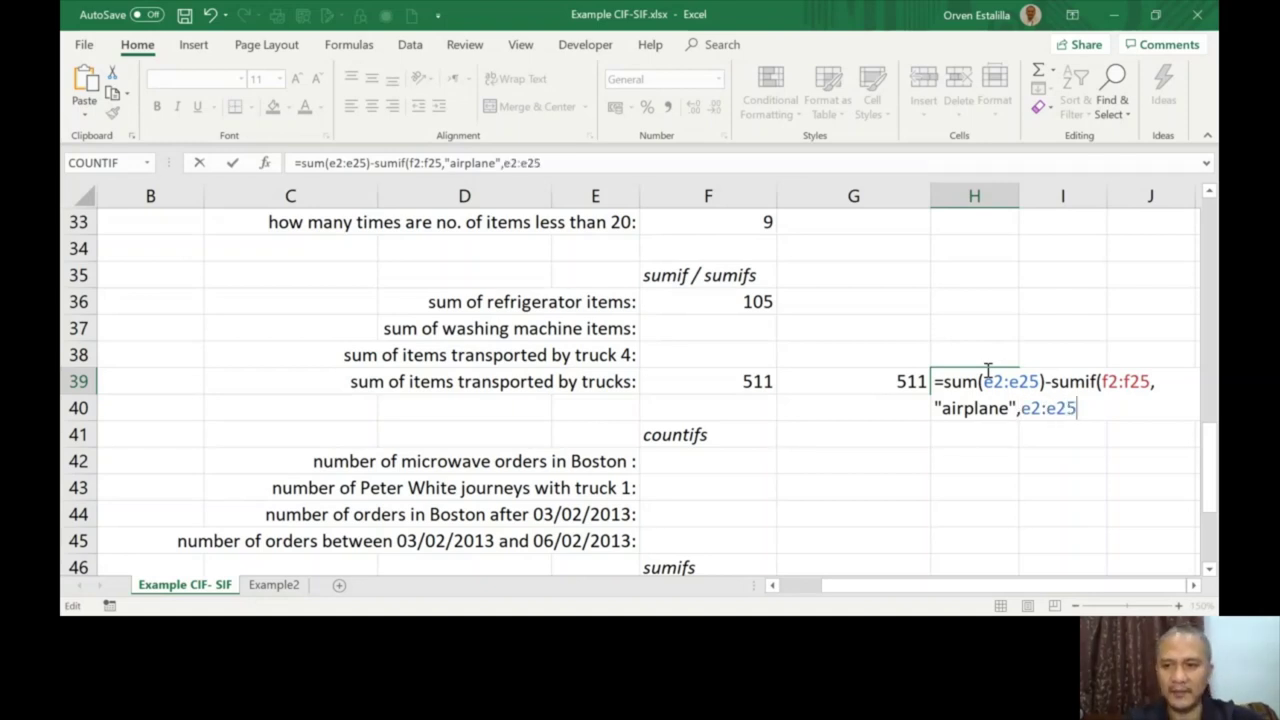
type(")")
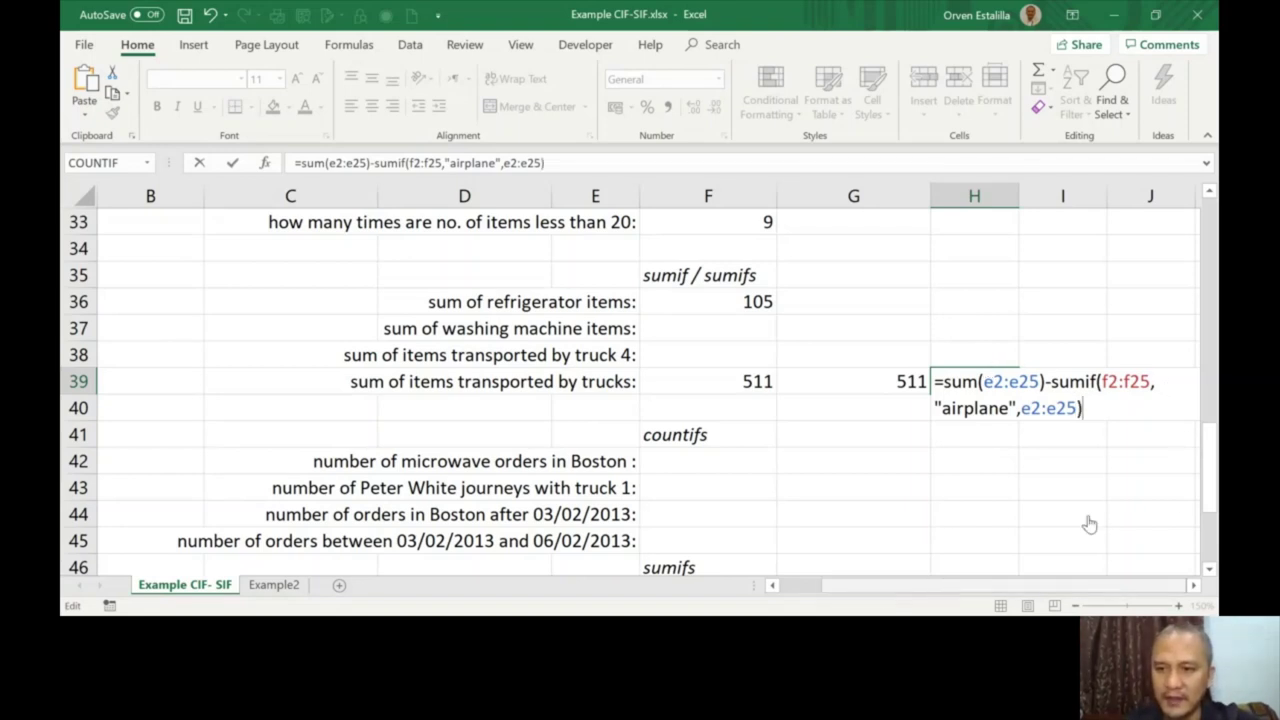
left_click(1193, 585)
left_click(1193, 585)
left_click(1195, 586)
left_click(1195, 586)
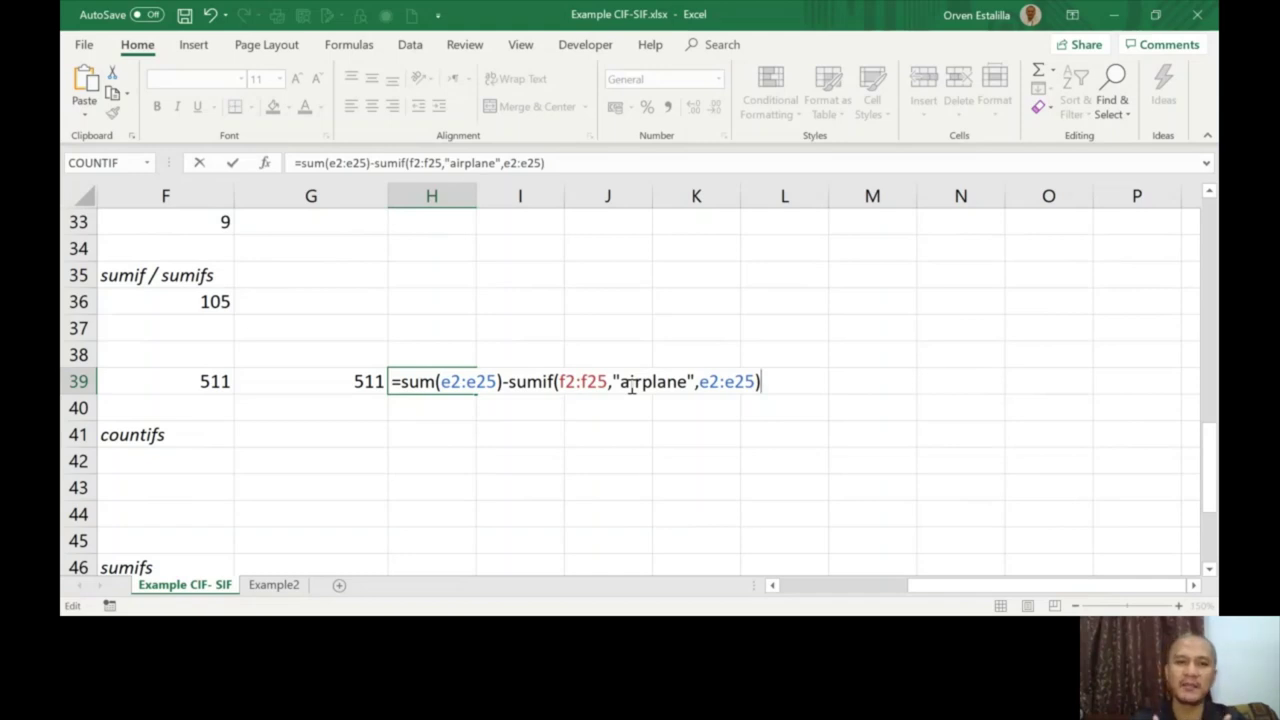
key("Return")
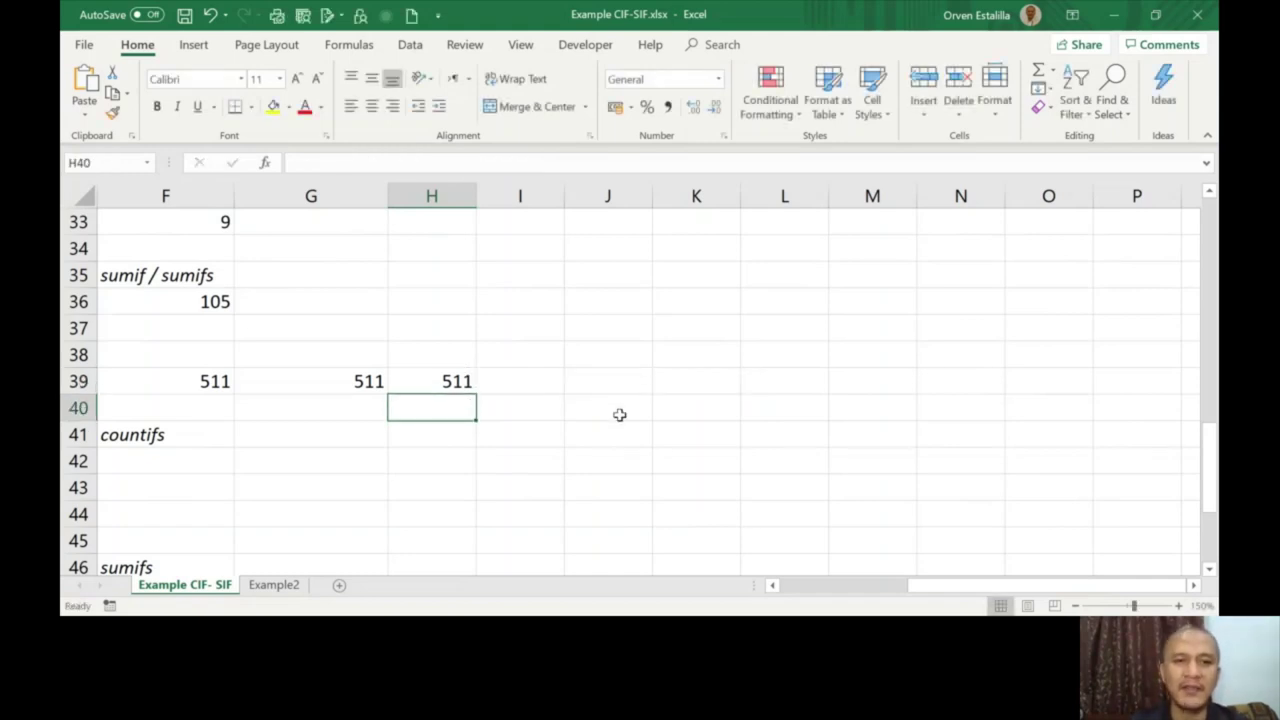
Step: Review H39's airplane-subtraction formula, then scroll back left and down to row 40
left_click(462, 380)
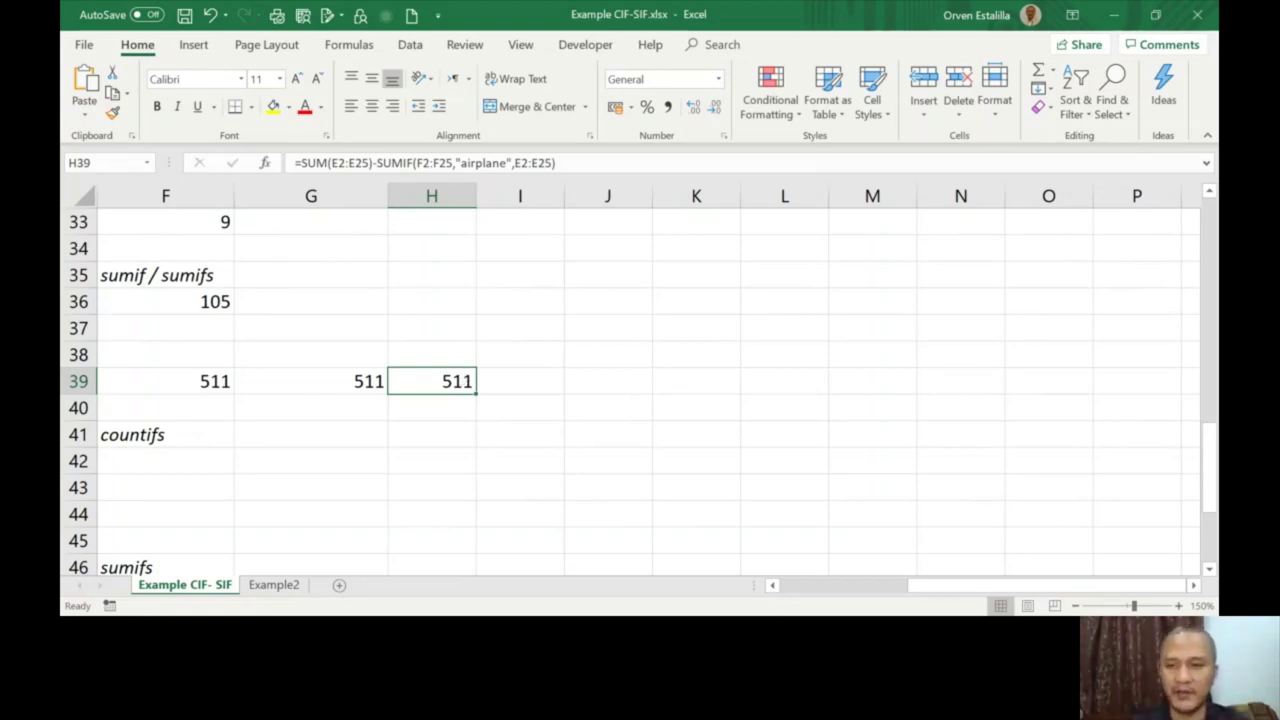
left_click_drag(990, 586, 862, 586)
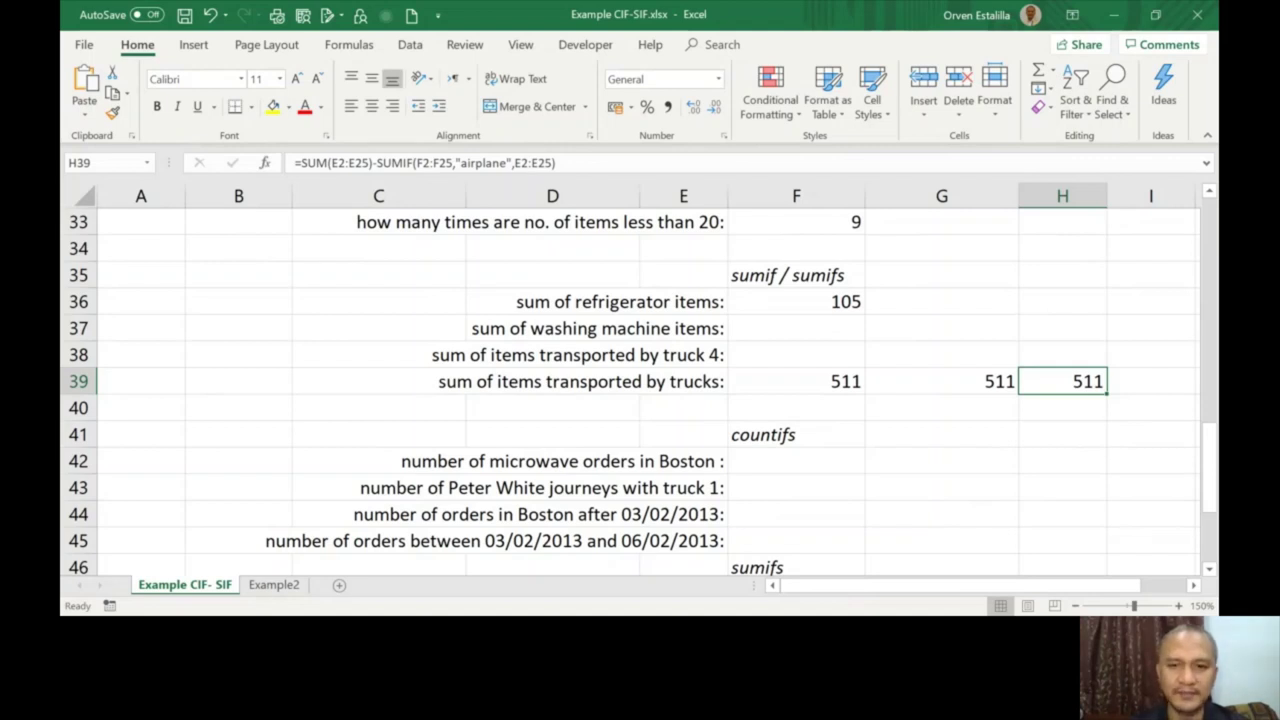
left_click_drag(1212, 440, 1216, 485)
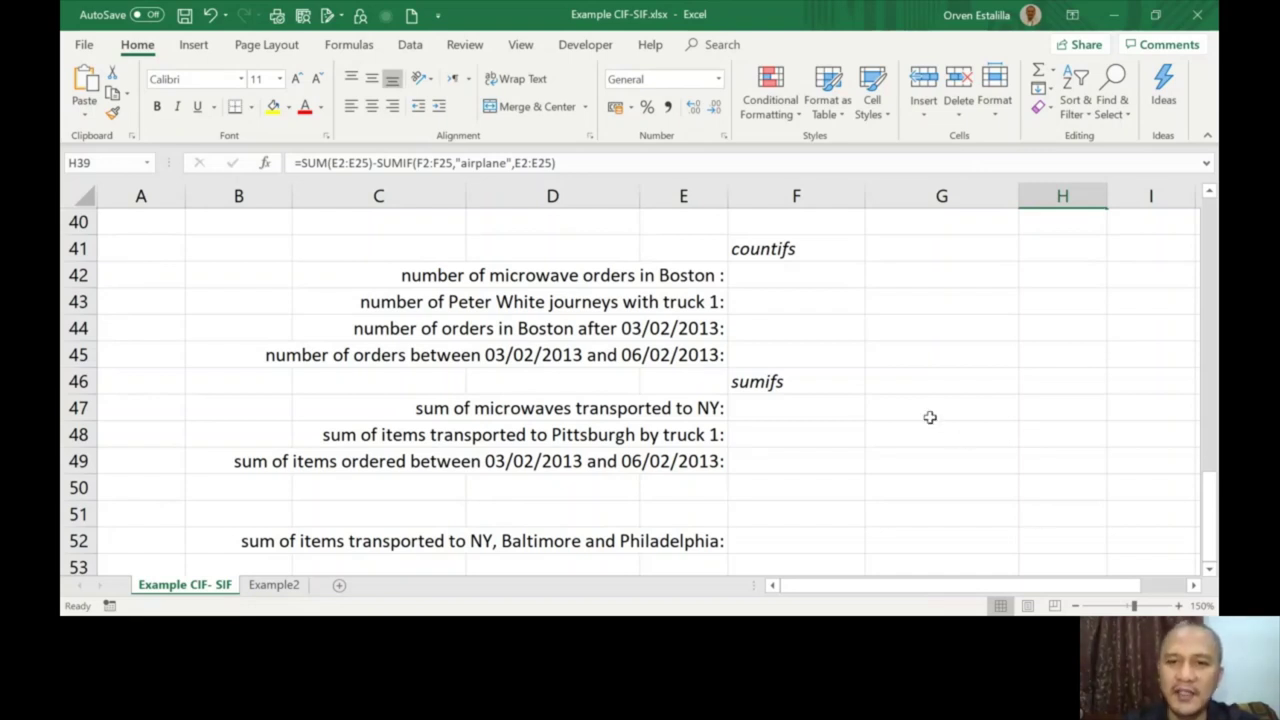
Step: Enter =COUNTIFS(D2:D25,"microwave",G2:G25,"Boston") in F42 and confirm it returns 2
left_click(773, 270)
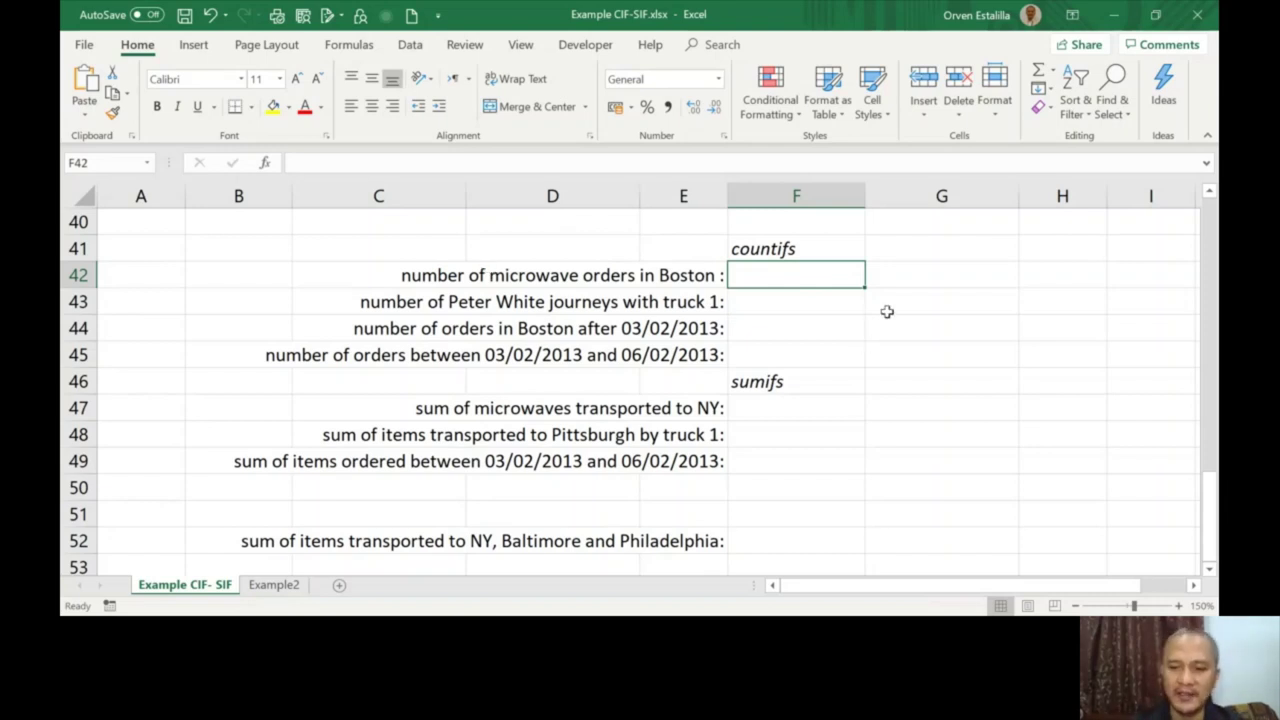
type("=countif")
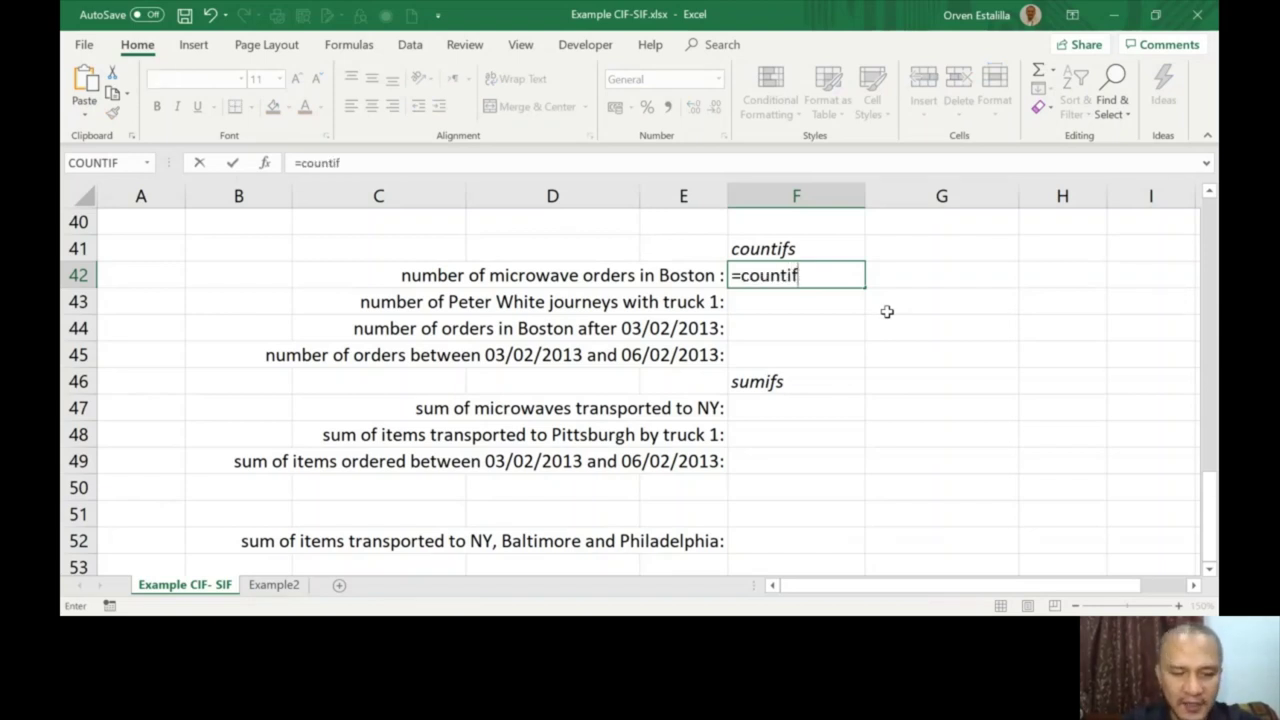
type("s(")
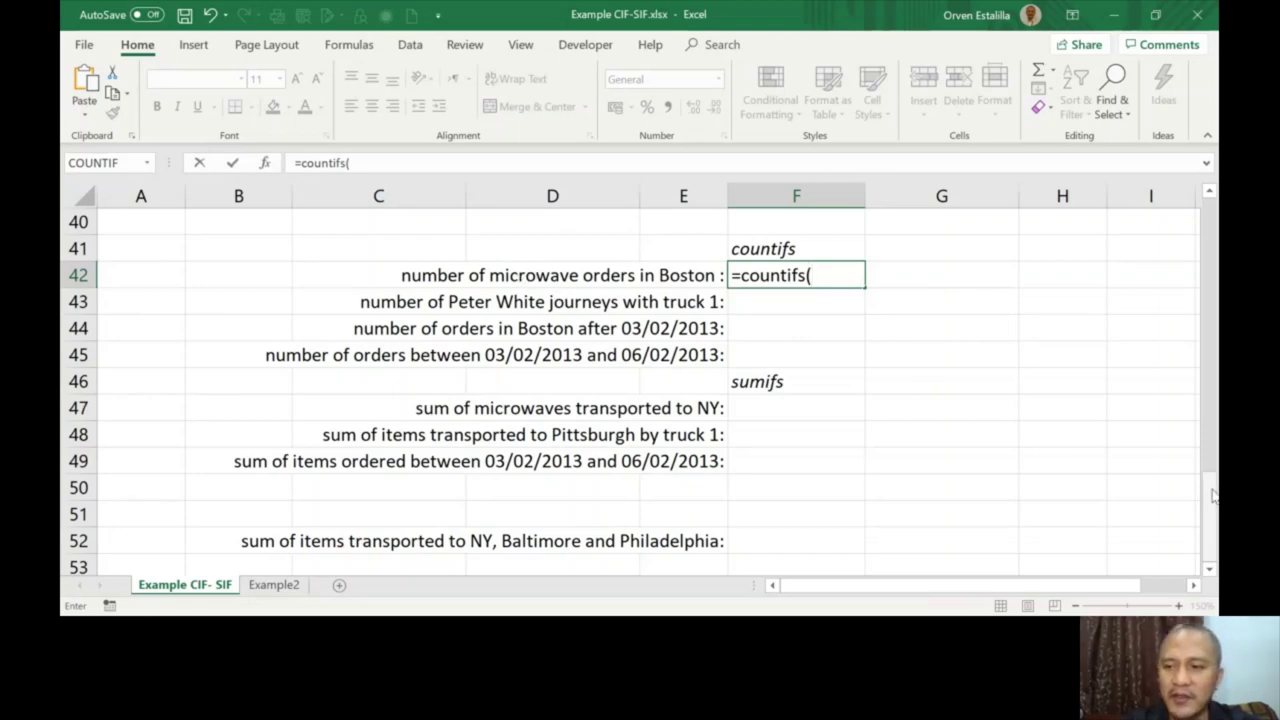
left_click_drag(1212, 488, 1200, 222)
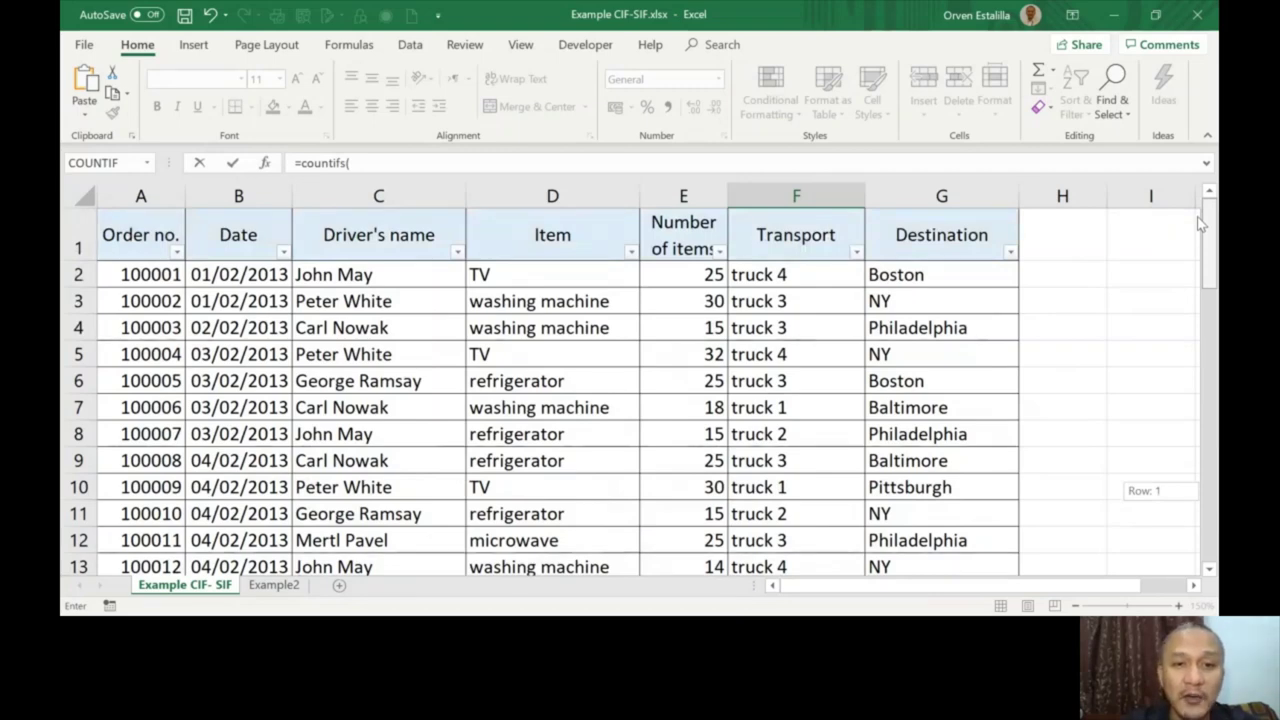
left_click_drag(1200, 222, 1186, 425)
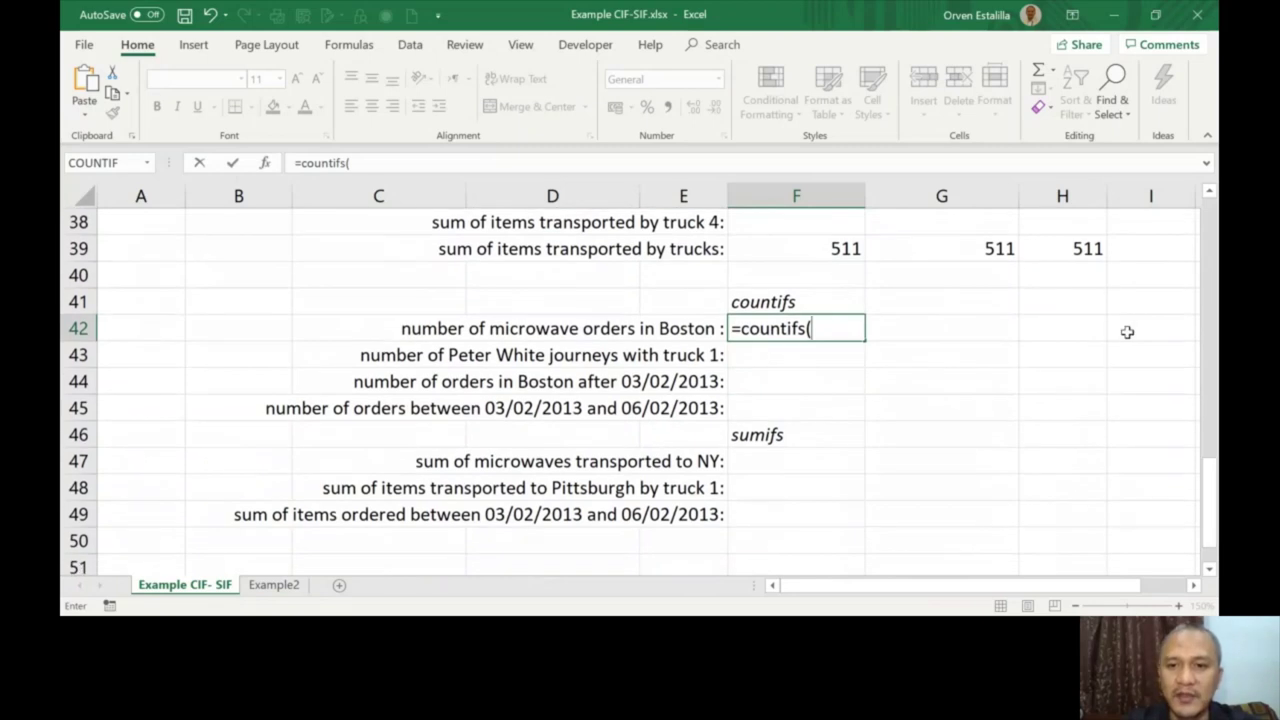
type("d2:")
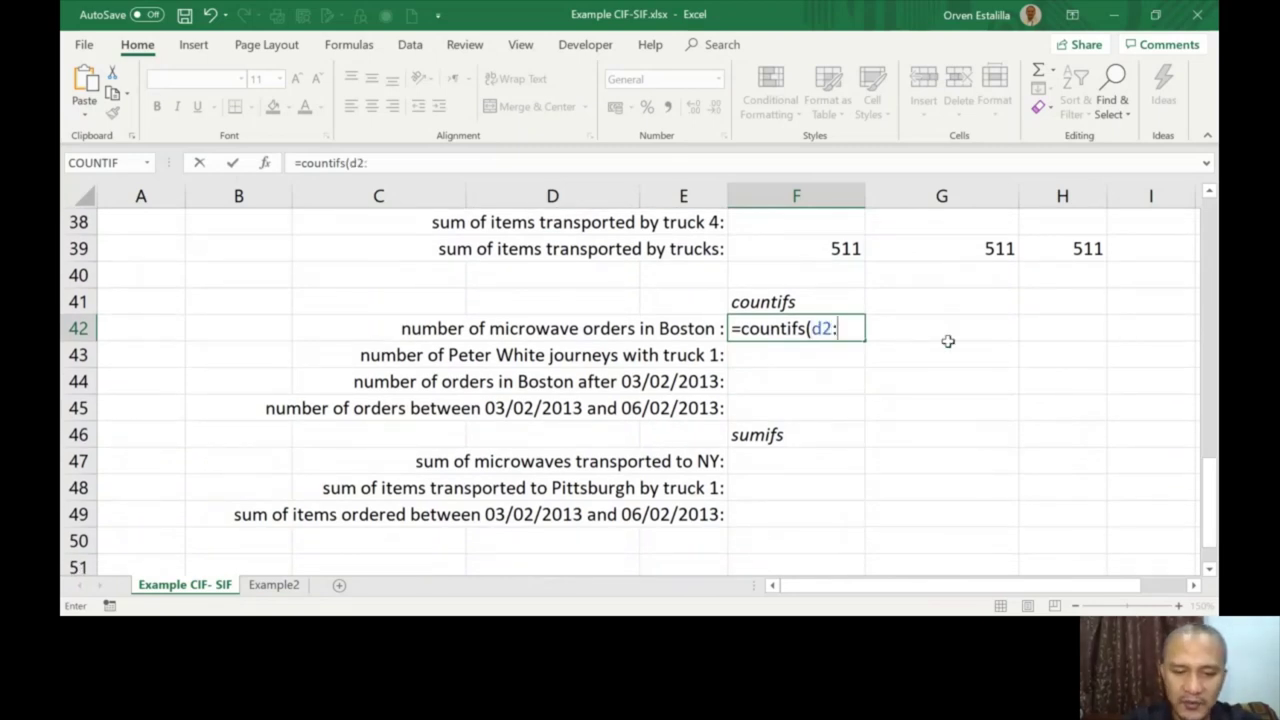
type("d25")
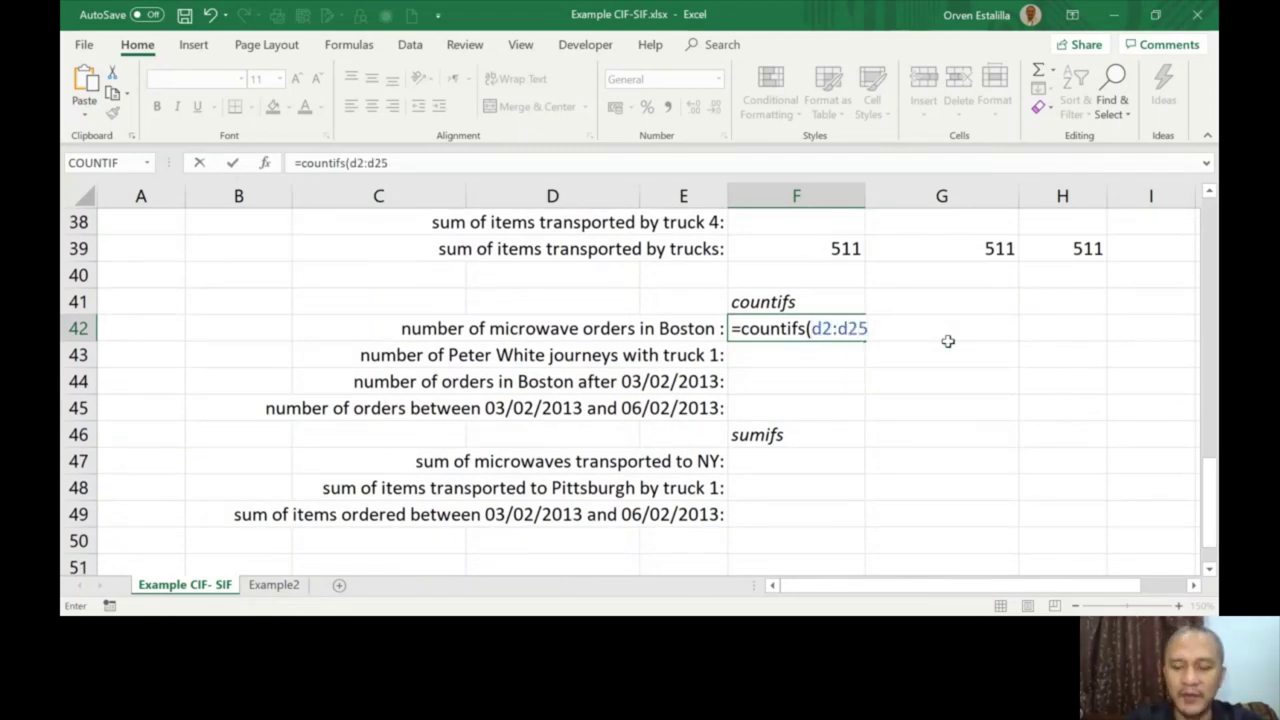
type(",")
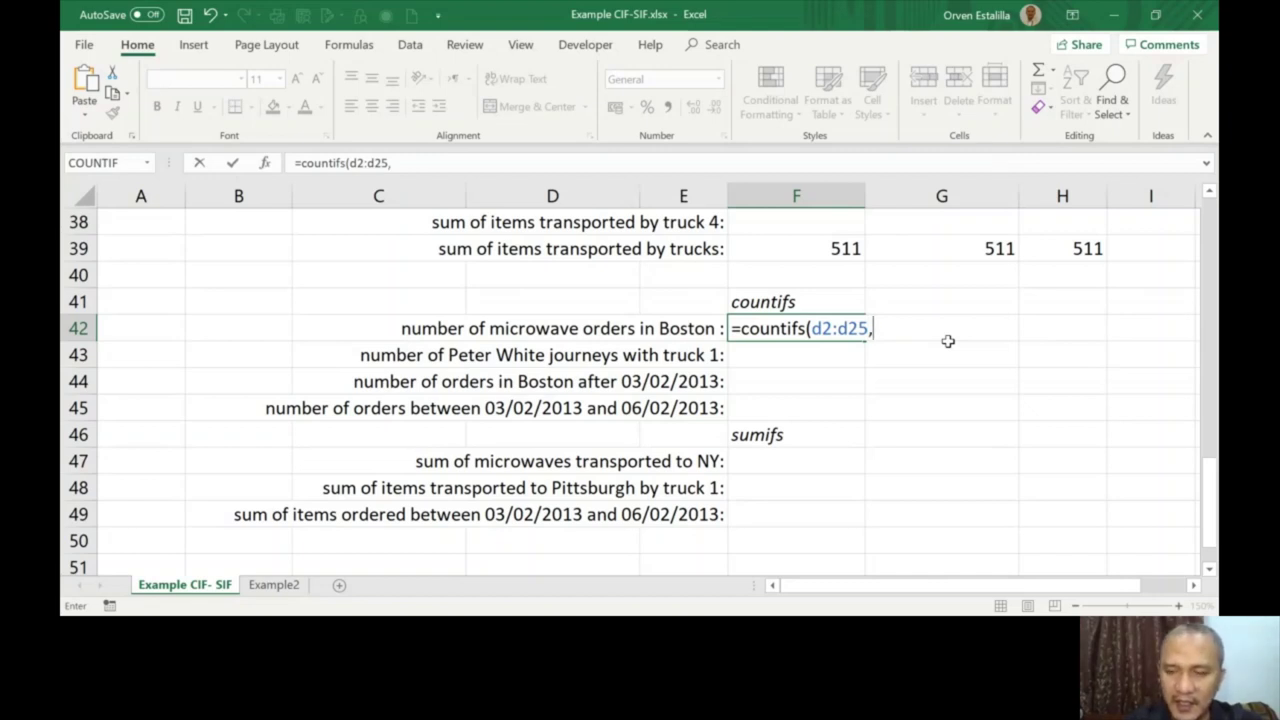
type("\"")
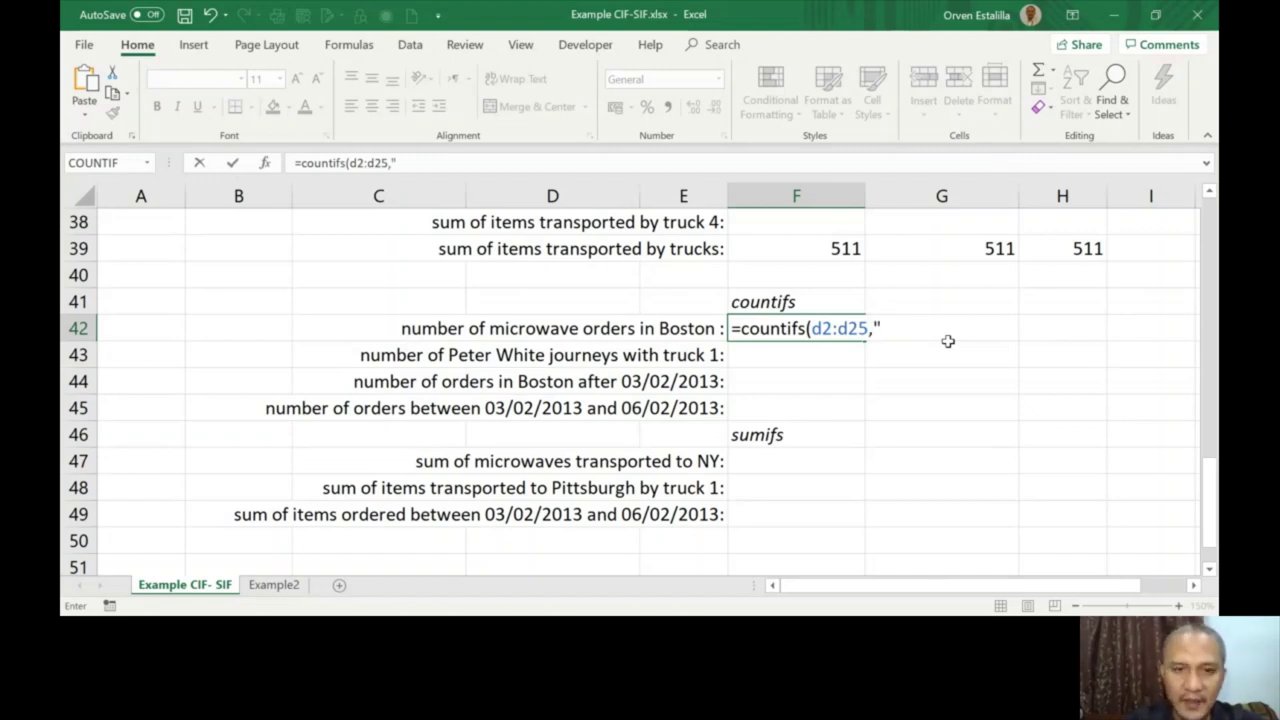
type("microwave")
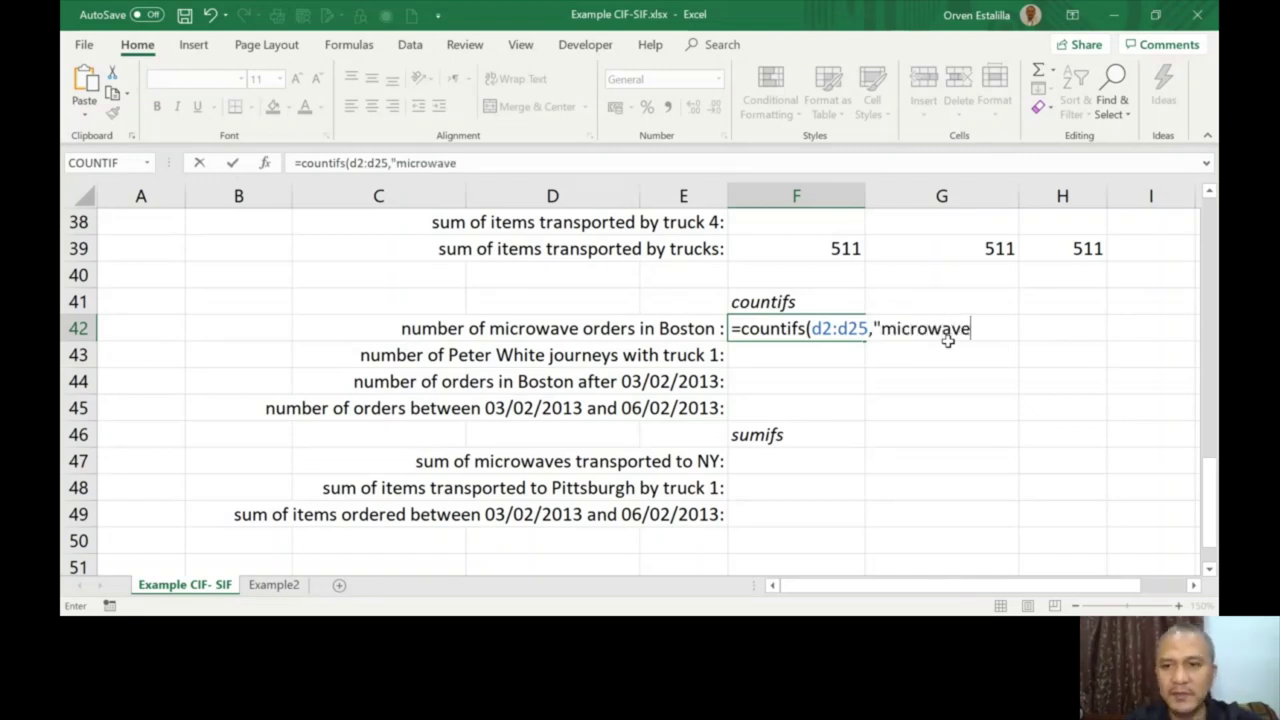
type("\"")
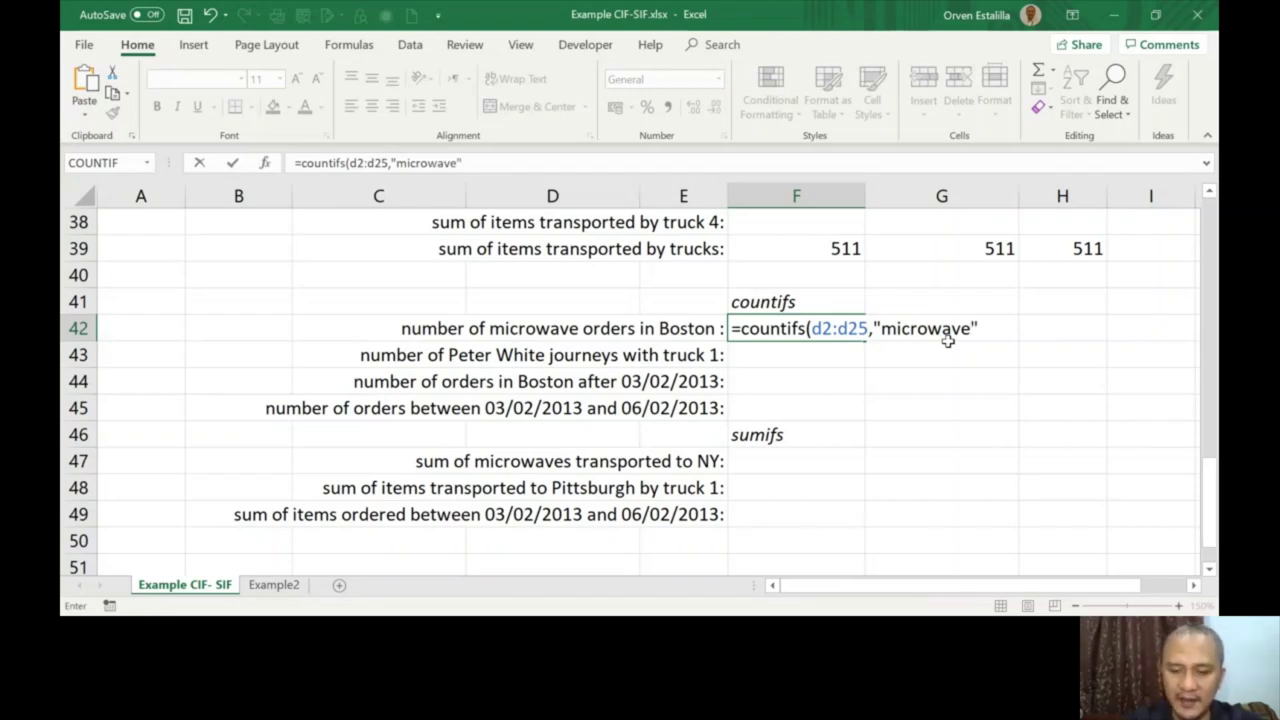
type(",")
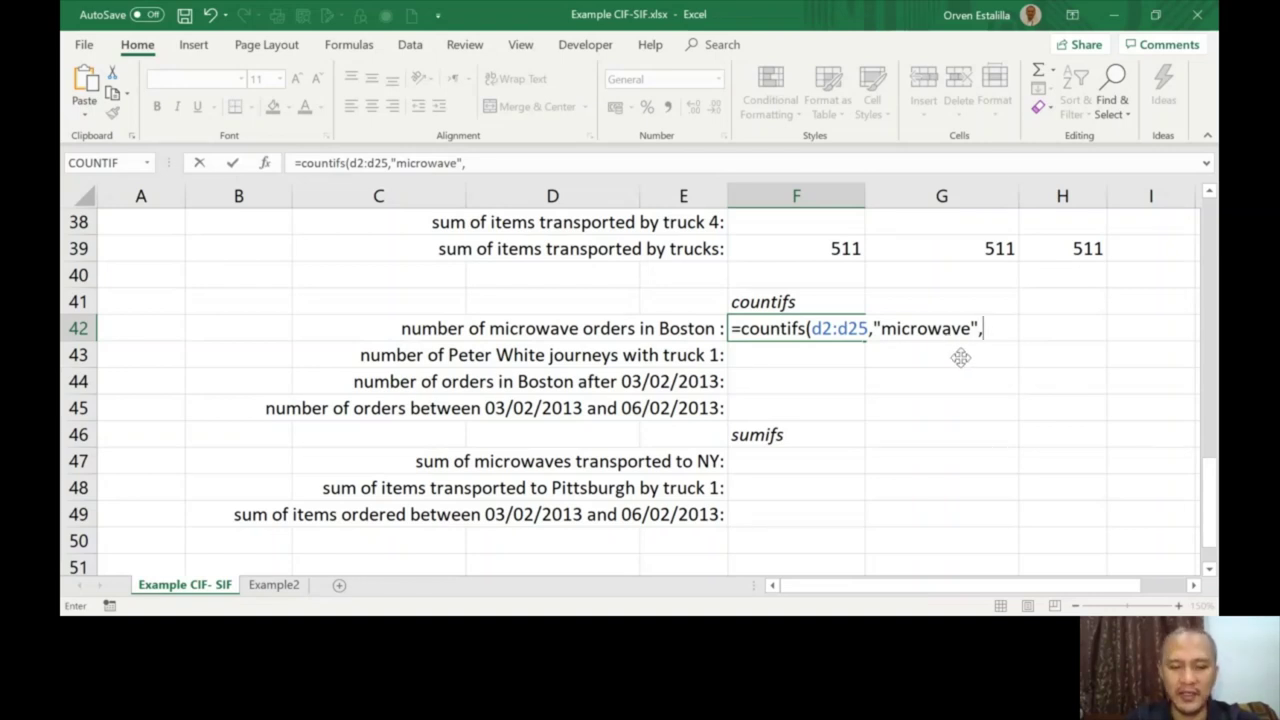
type("g2:g")
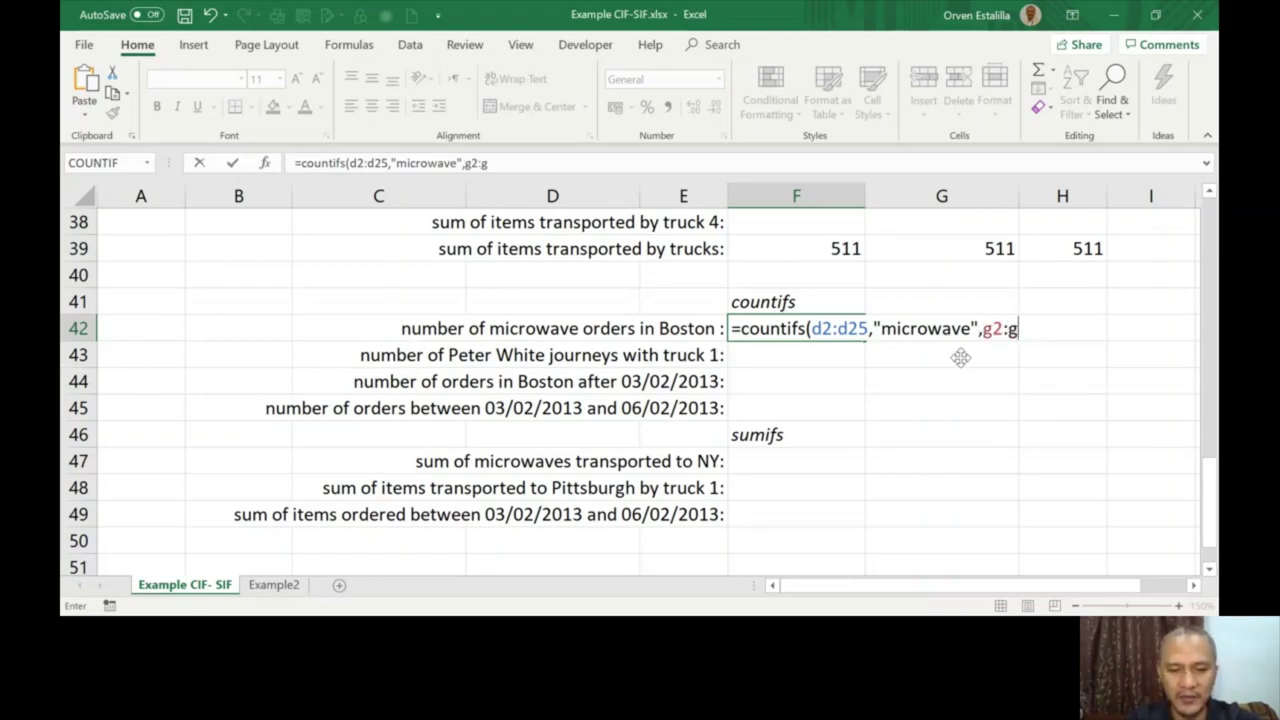
type("25,")
type("\"Bosto")
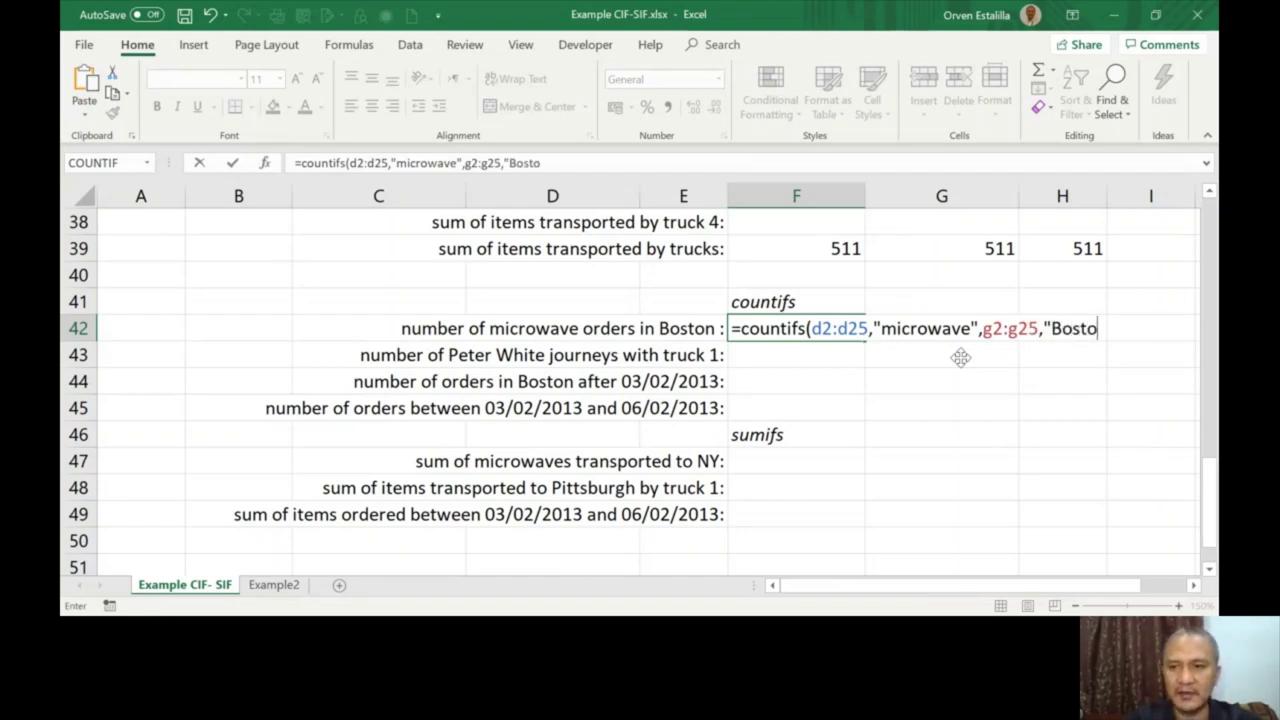
type("n\")")
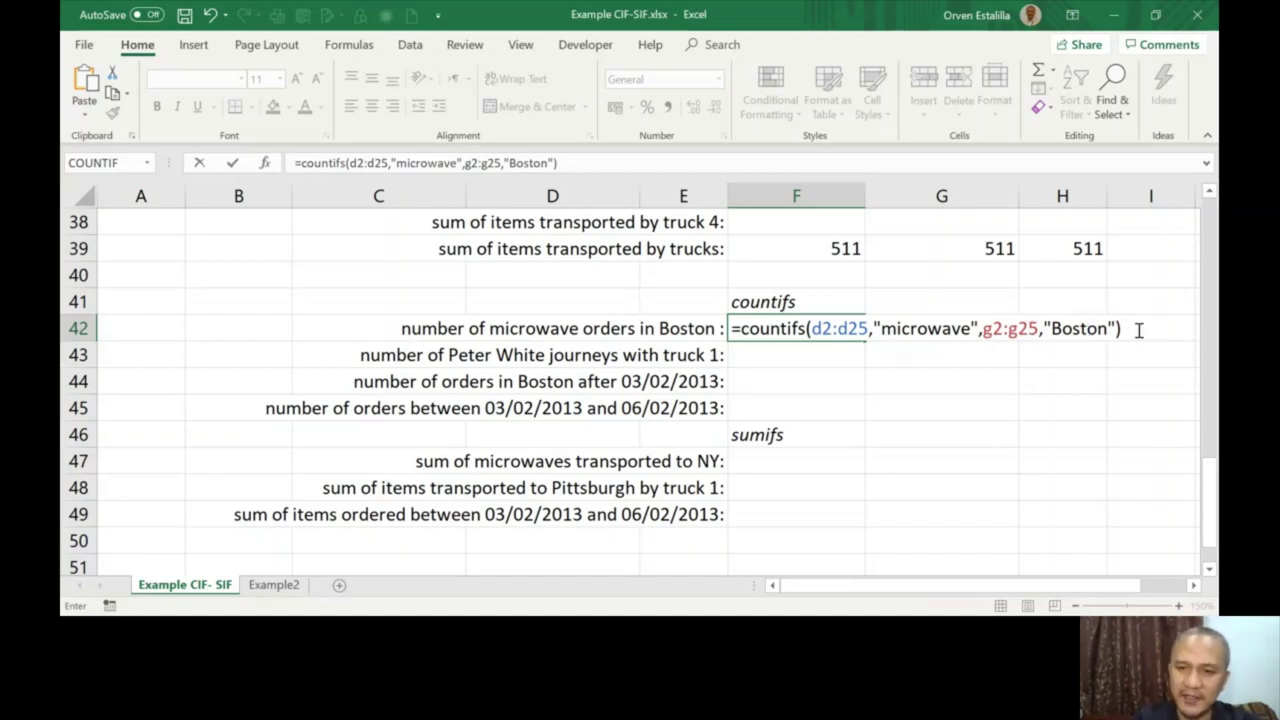
key("Return")
left_click(832, 335)
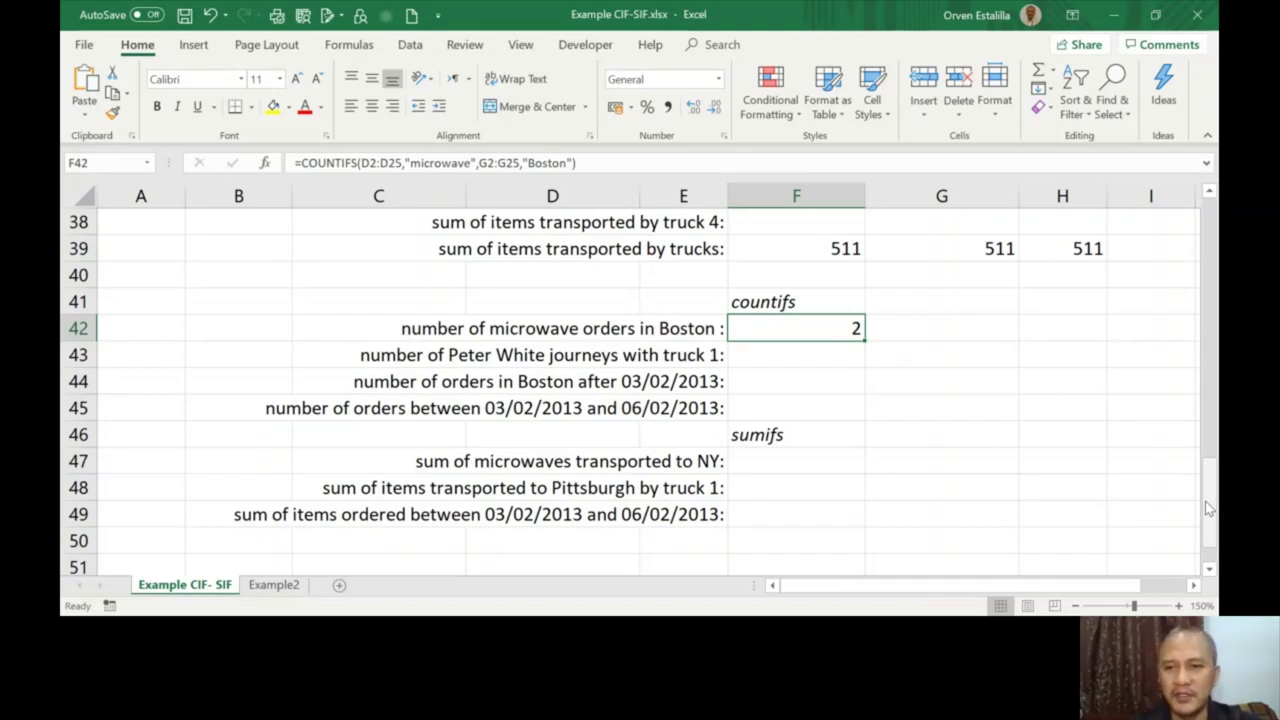
Step: Read the F44 question on Boston orders after 03/02/2013, then scroll up to the Date column
left_click(817, 379)
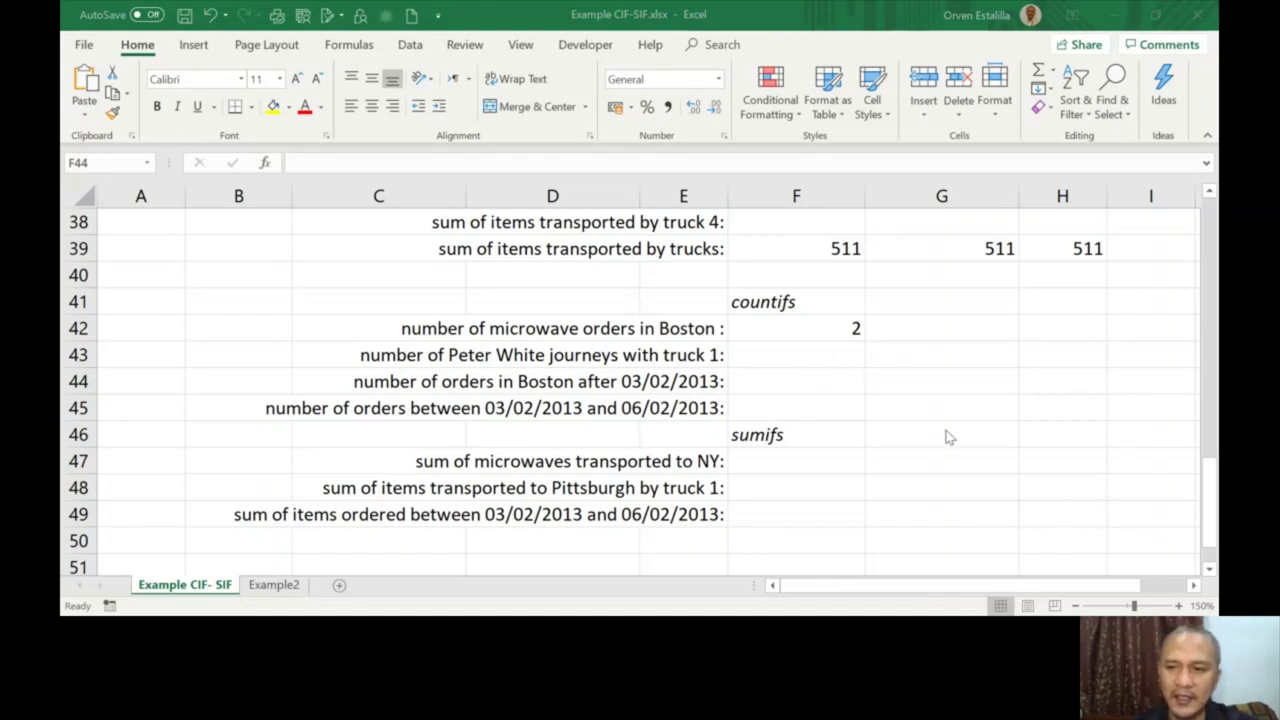
left_click(641, 381)
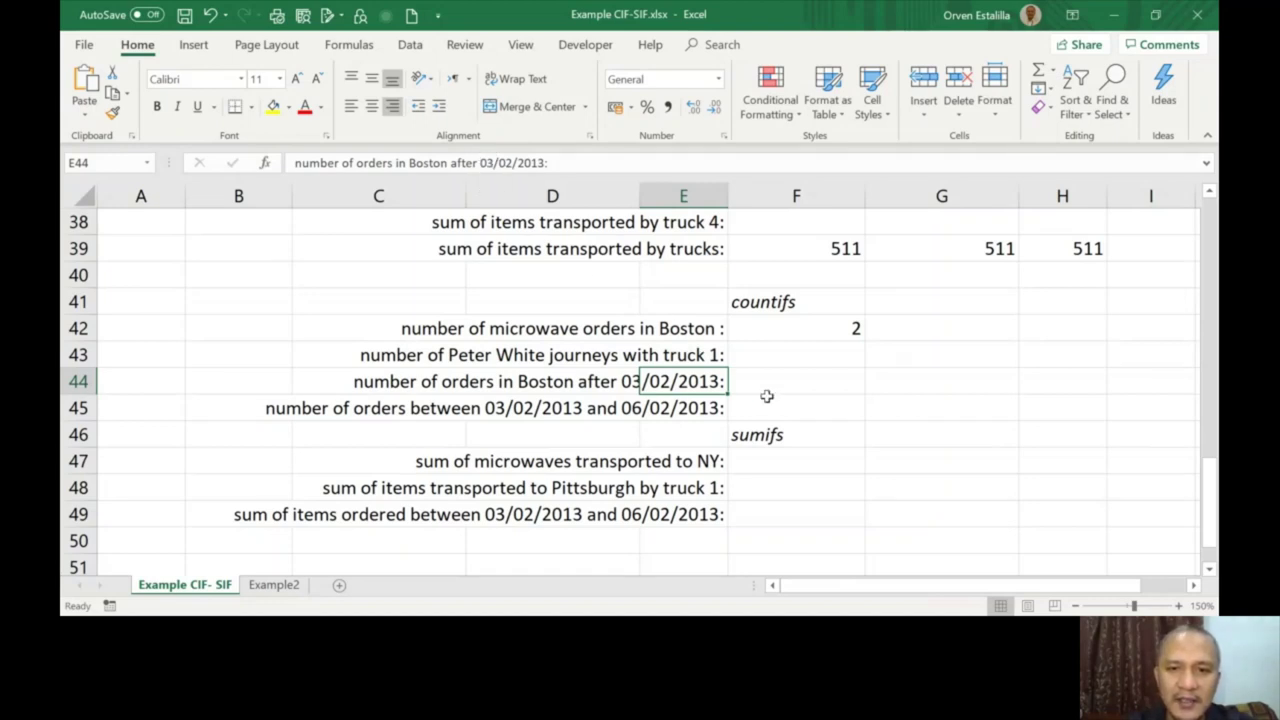
left_click_drag(1214, 490, 1212, 450)
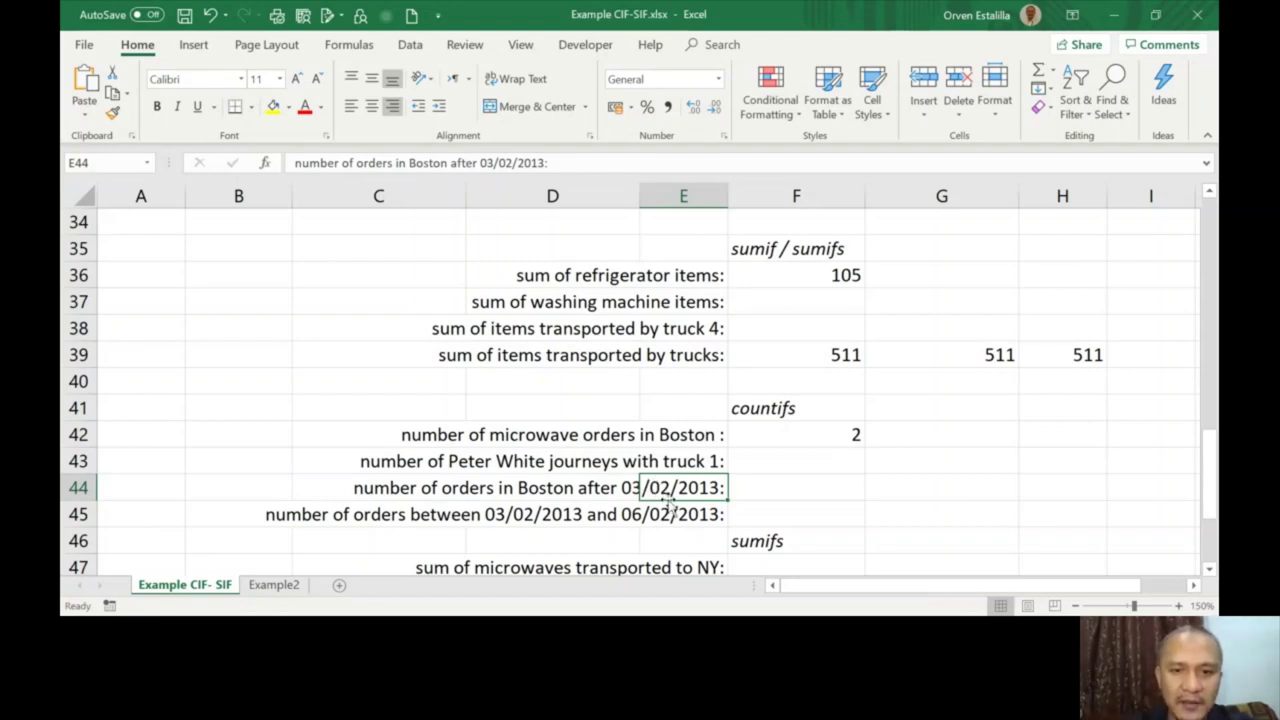
left_click_drag(1211, 497, 1188, 231)
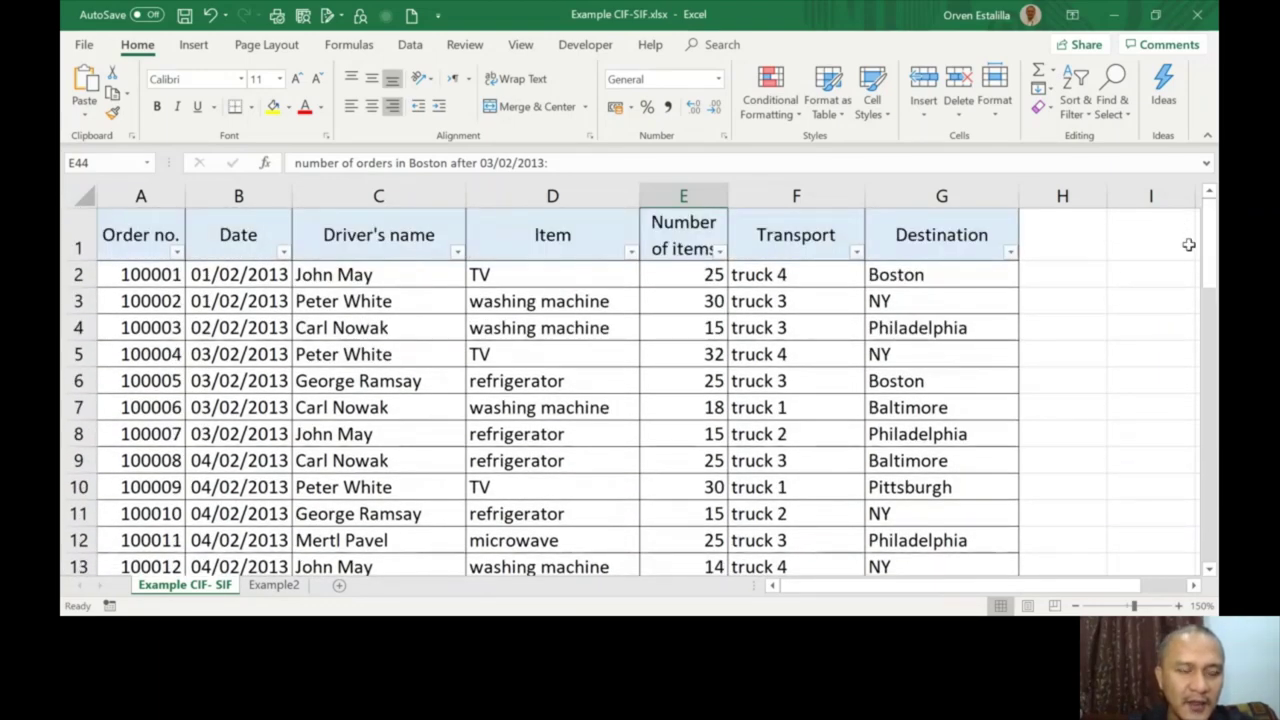
left_click(263, 282)
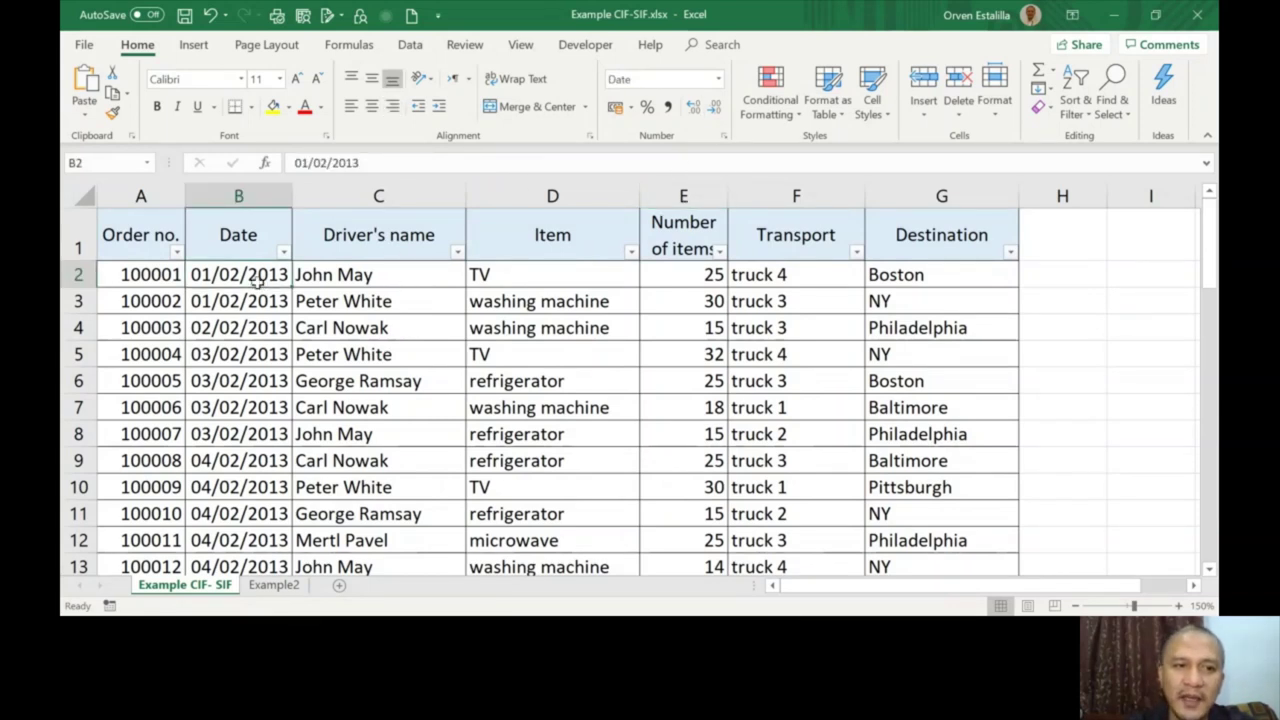
left_click(719, 80)
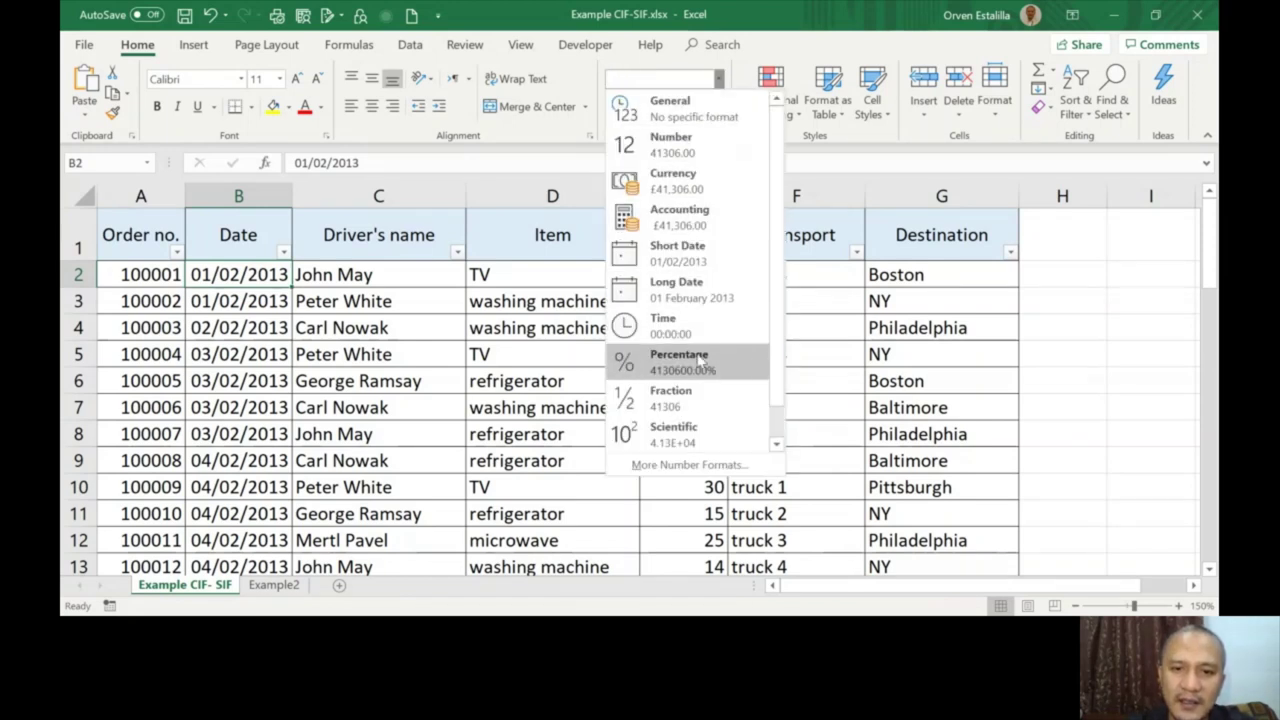
left_click(700, 465)
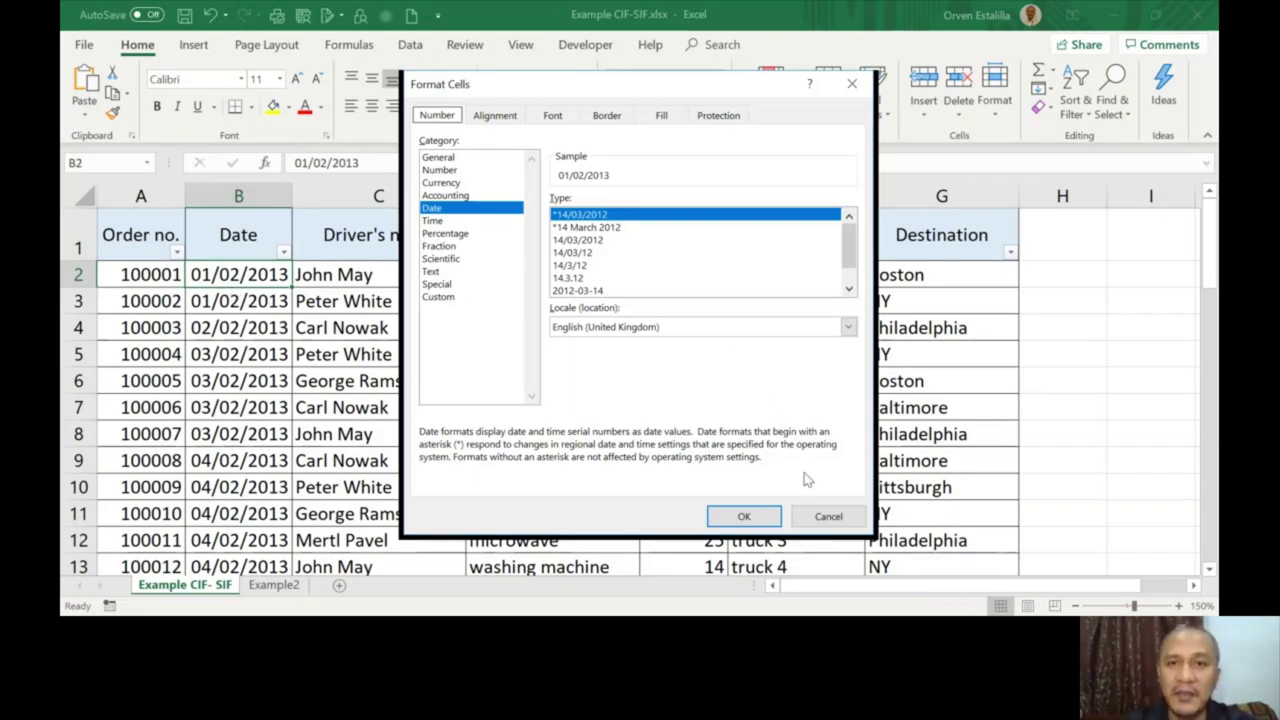
left_click(828, 517)
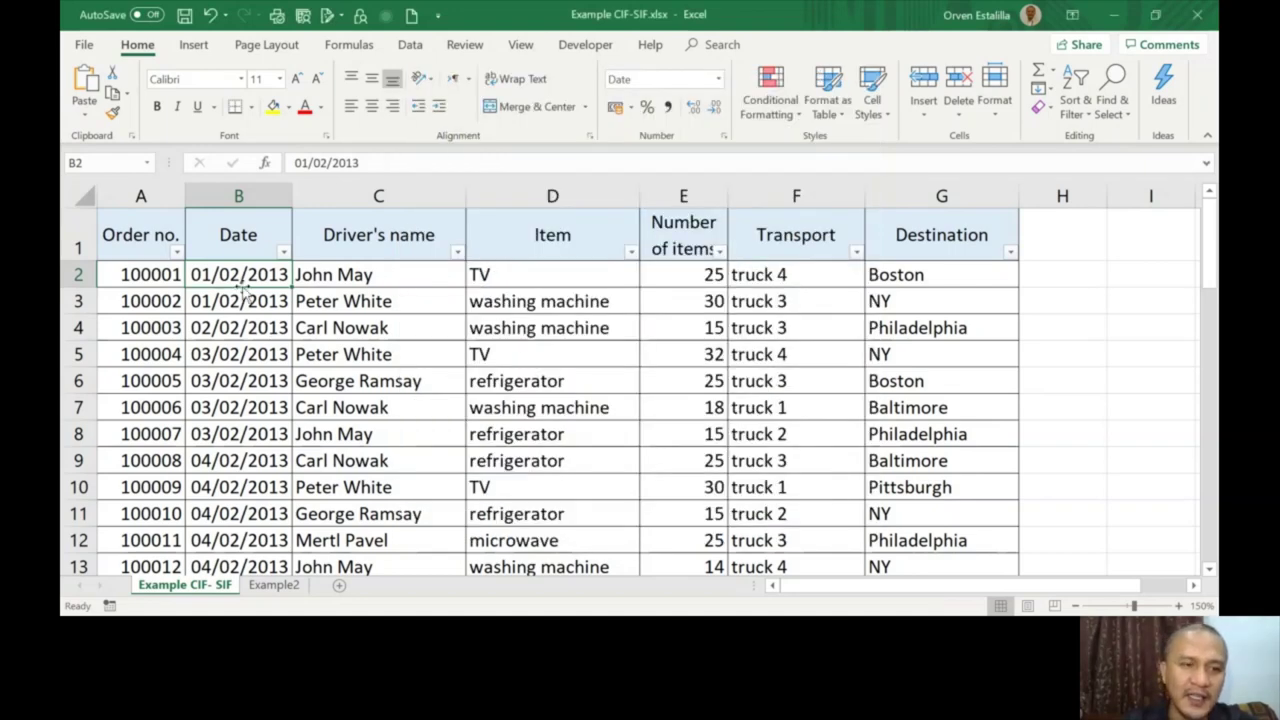
Step: Enter =COUNTIFS(G2:G25,"Boston",B2:B25,">03/02/2013") in F44, returning 2, and review it
left_click_drag(1210, 248, 1212, 505)
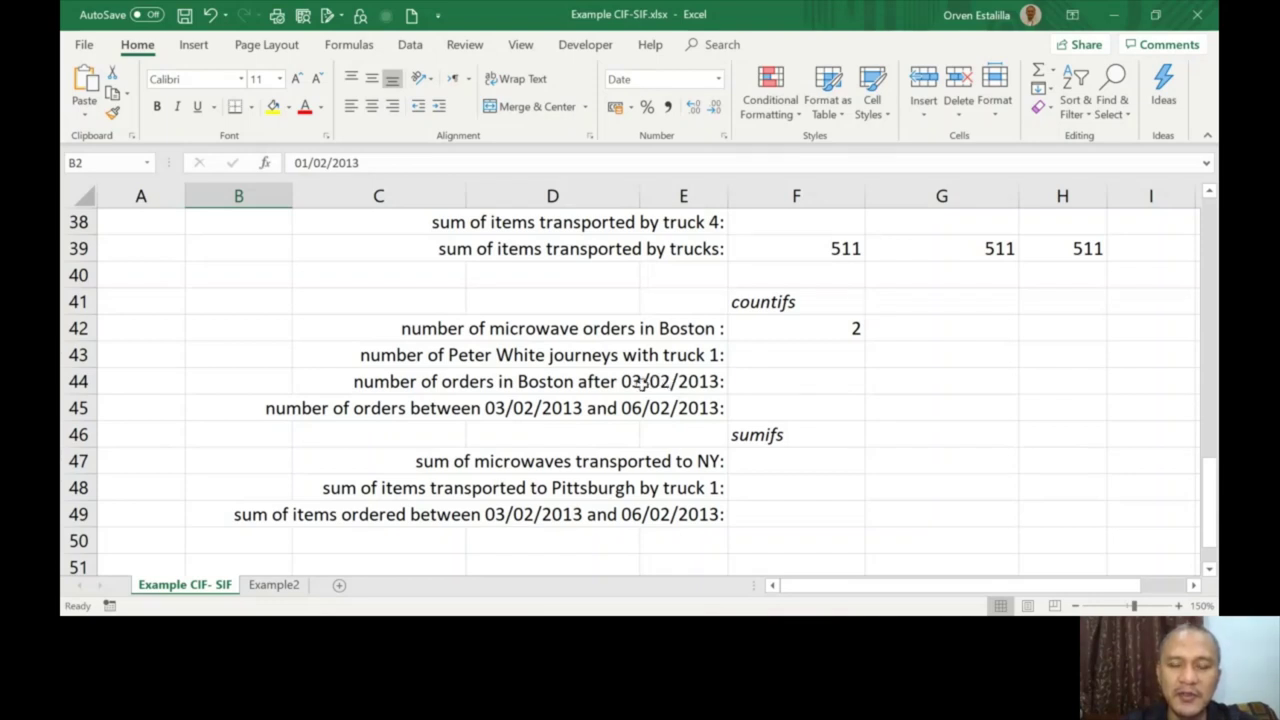
left_click(765, 383)
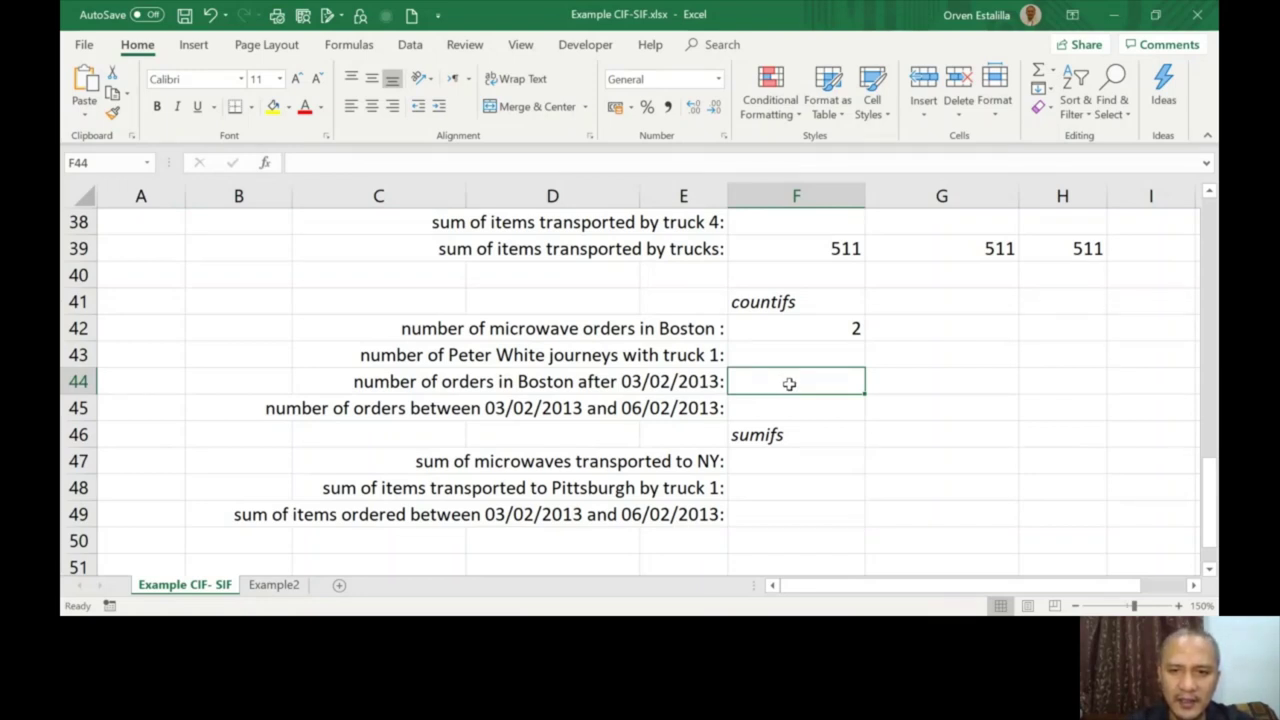
type("=")
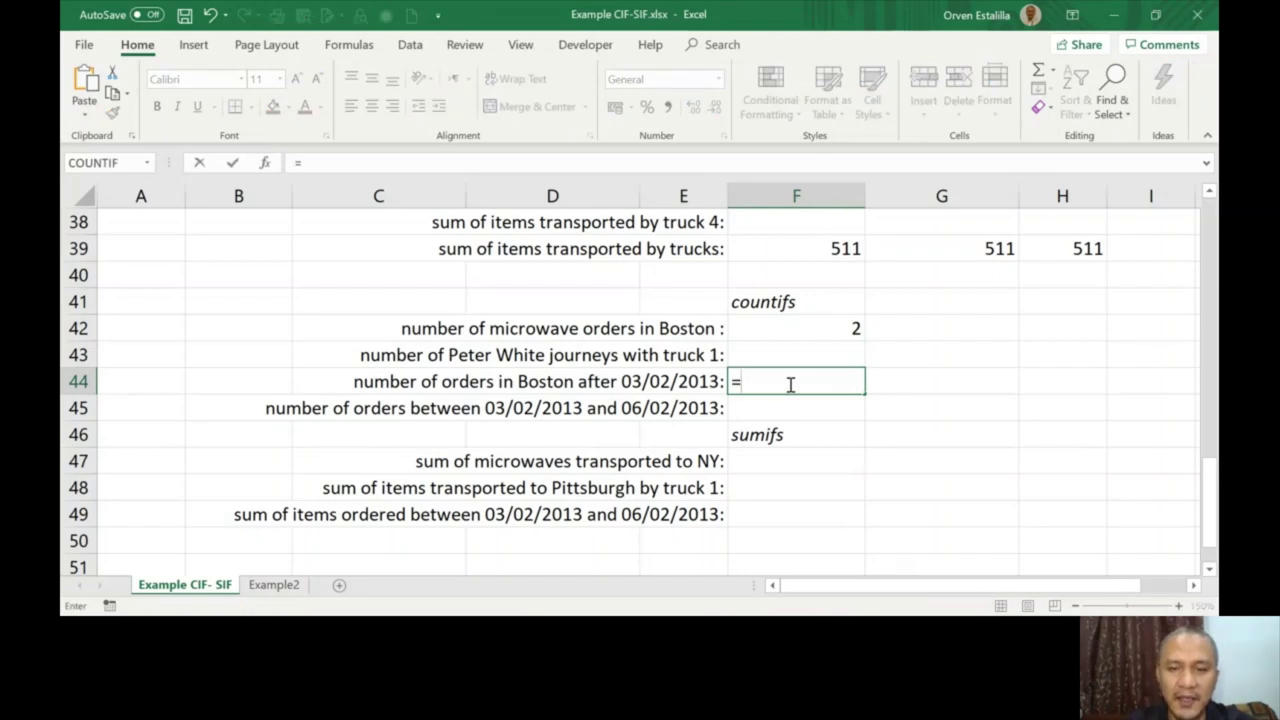
type("coun")
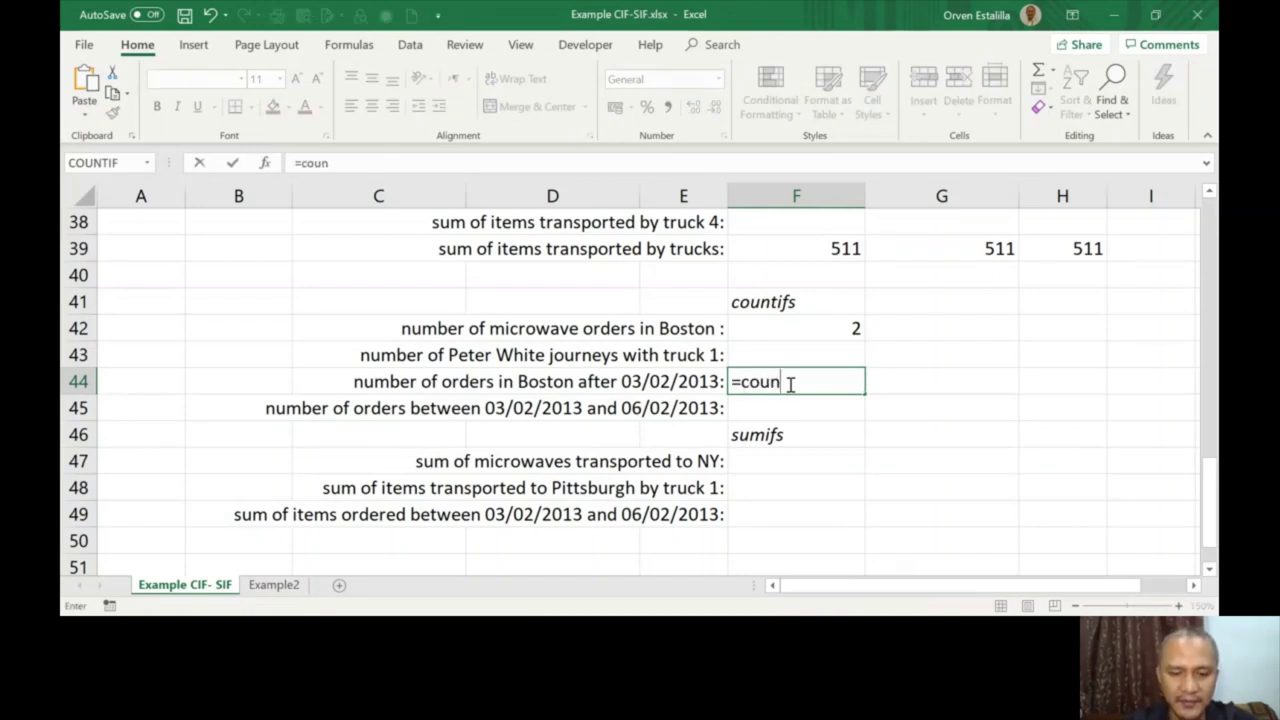
type("tifs(")
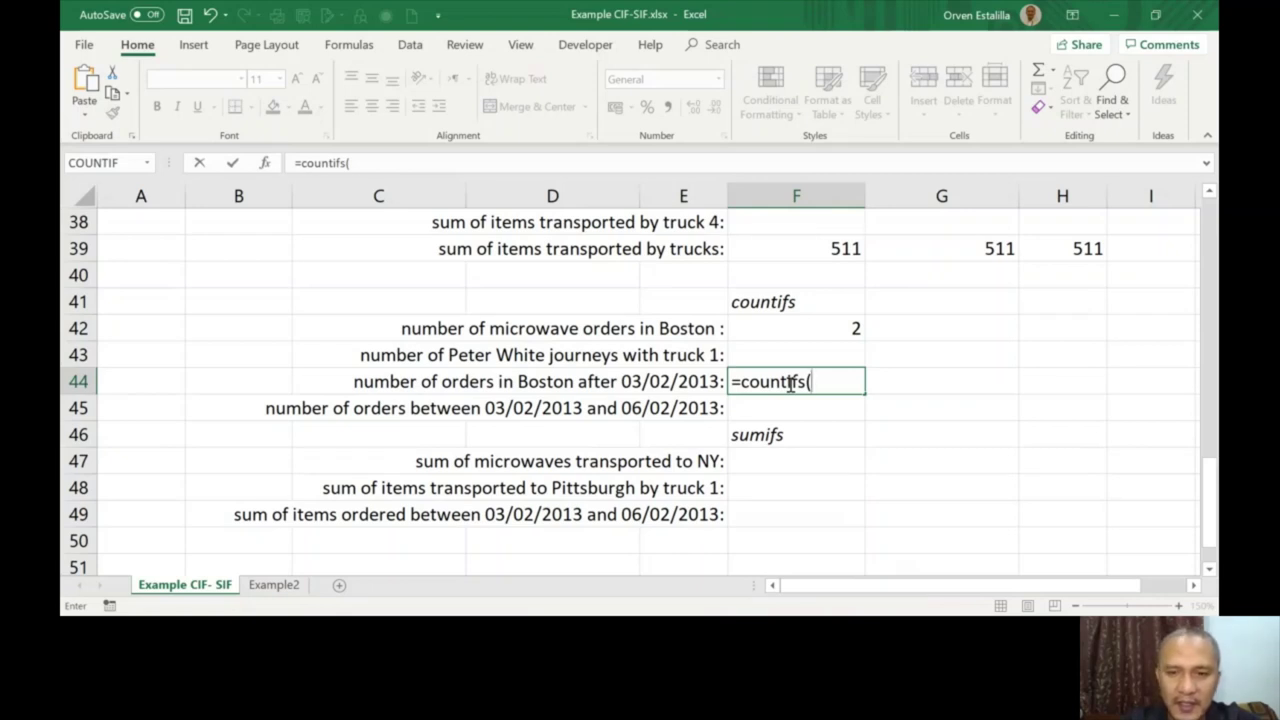
type("g2")
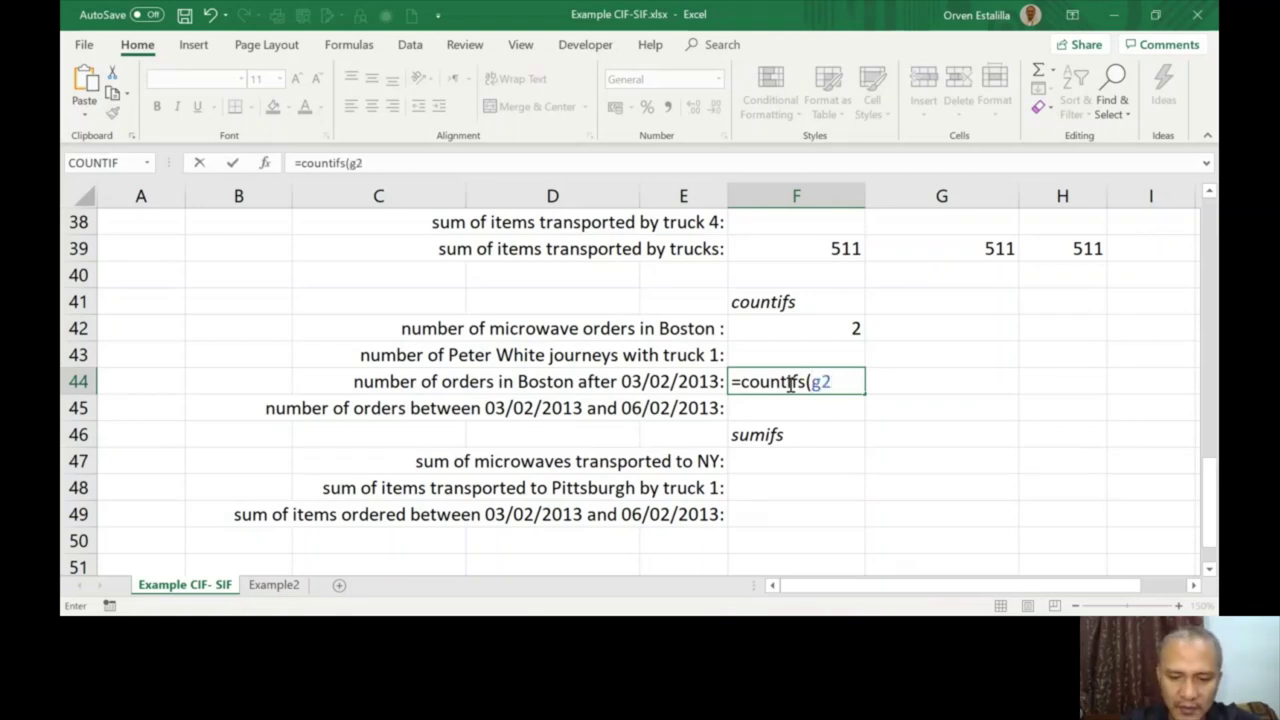
type(":g25")
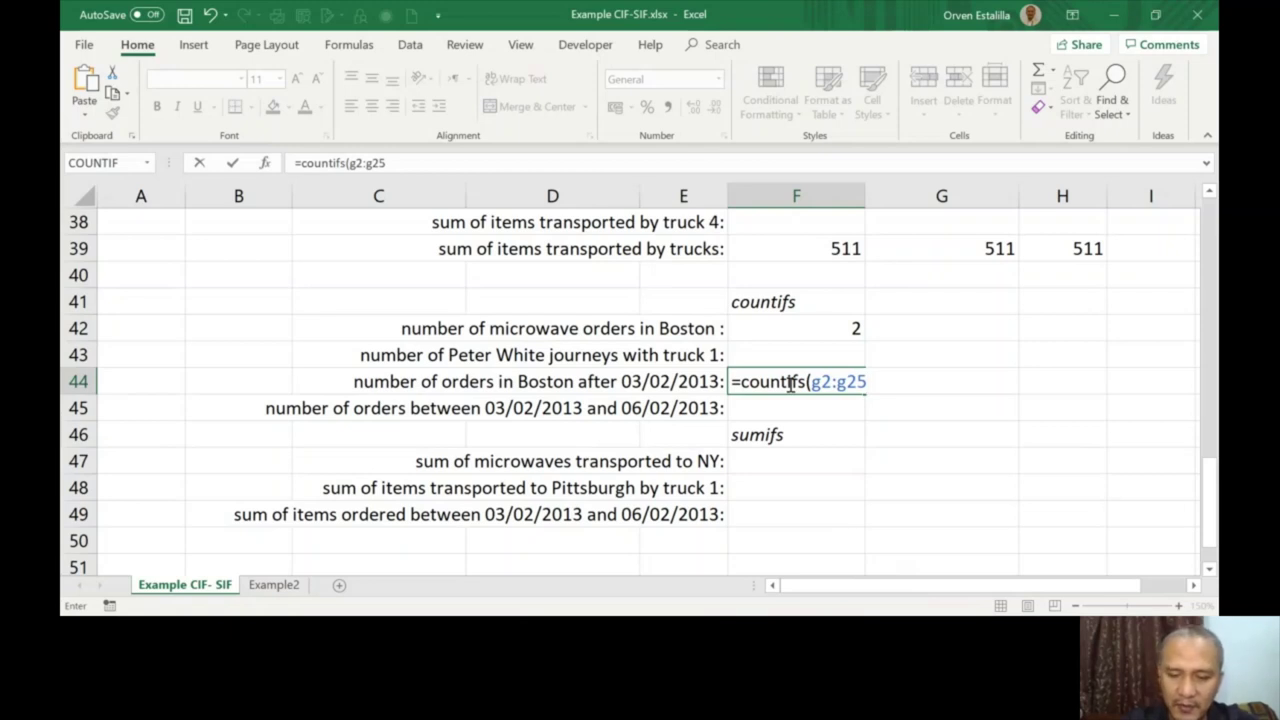
type(",\"Bosto")
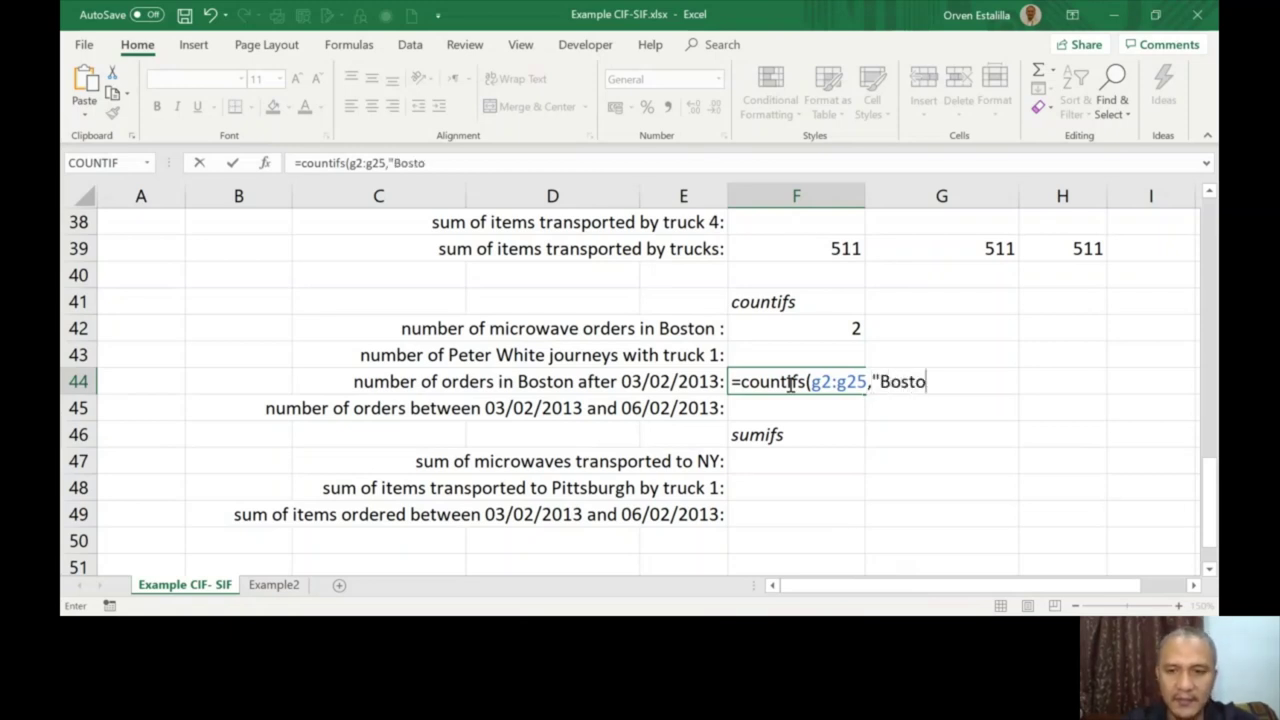
type("n\"")
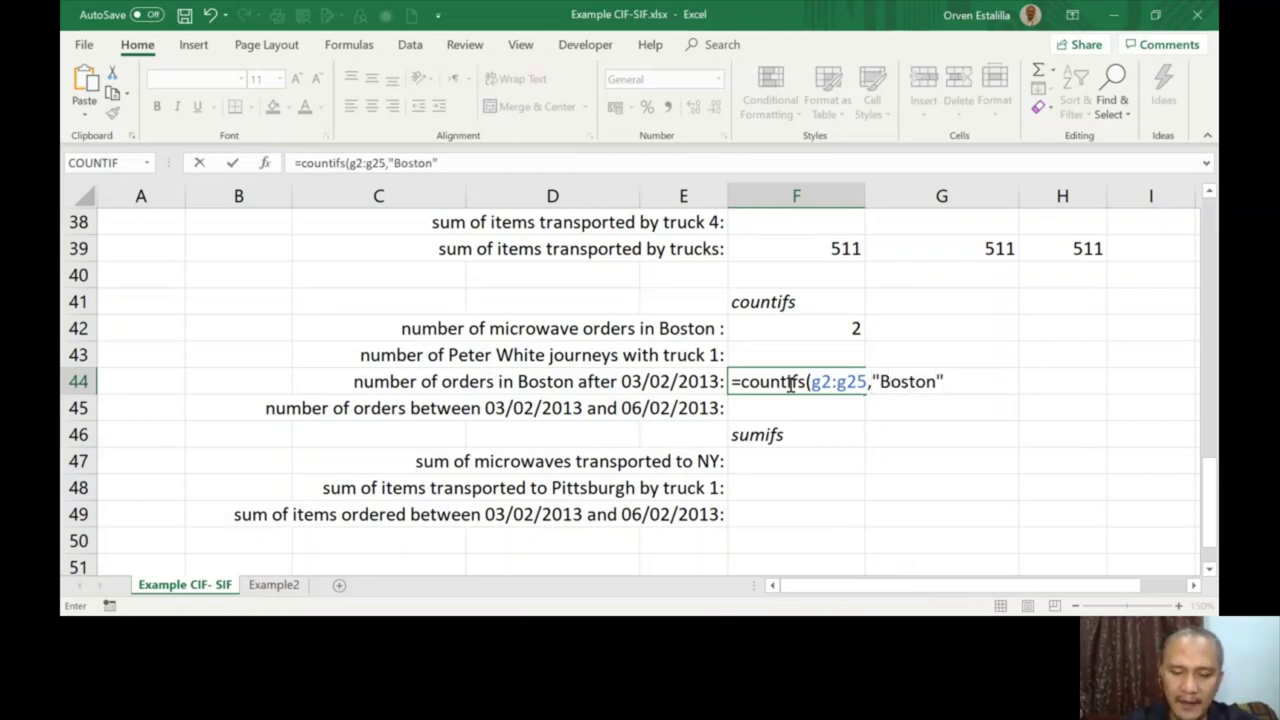
type("m)")
key("BackSpace")
key("BackSpace")
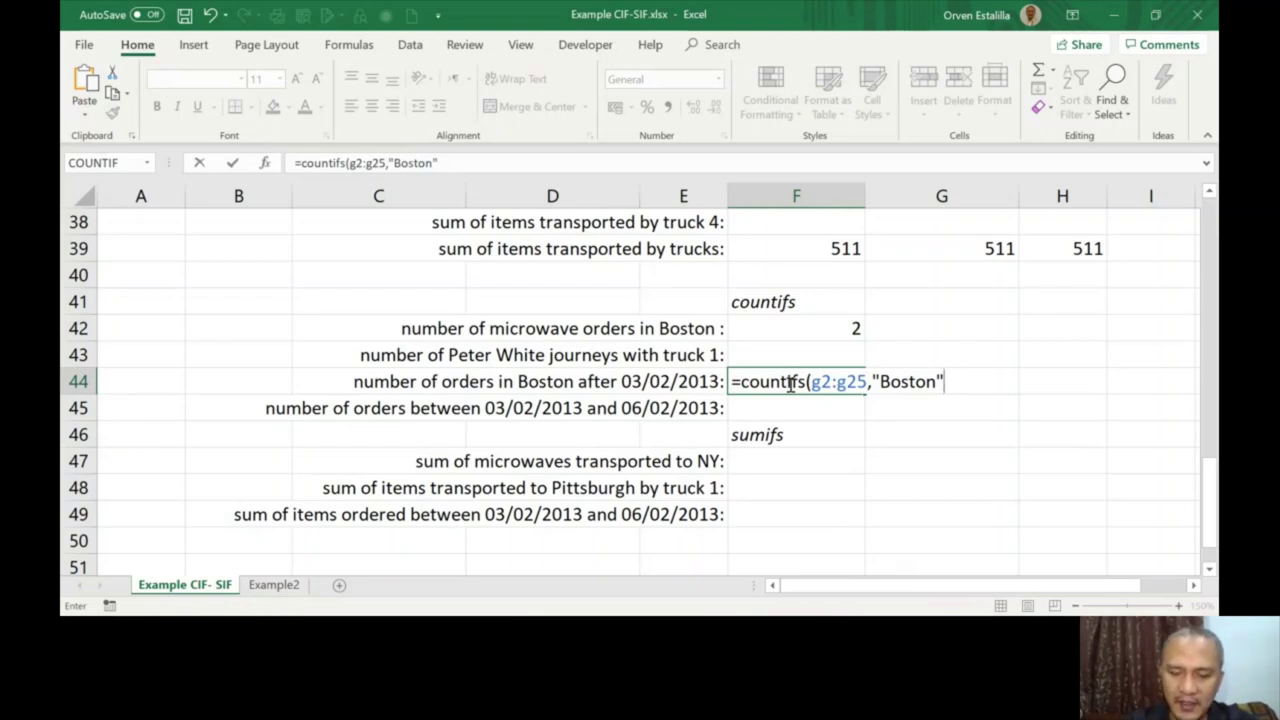
type(",b2:b25,")
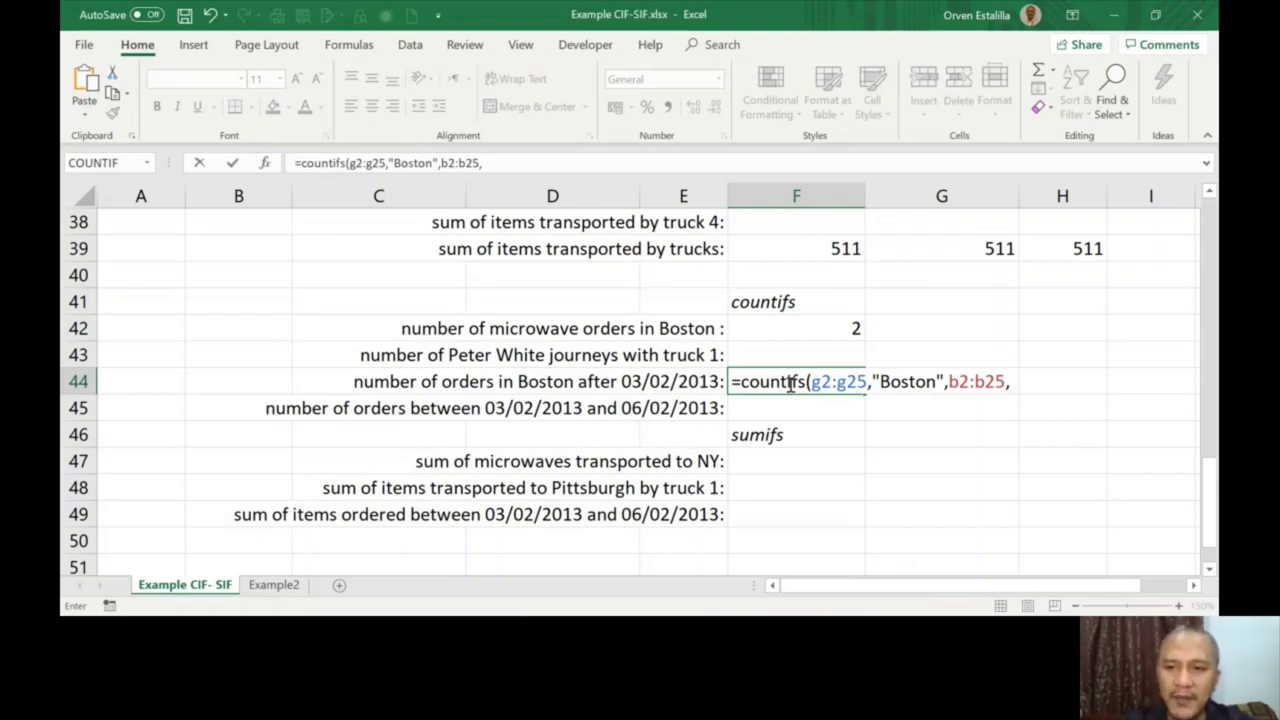
type("\"")
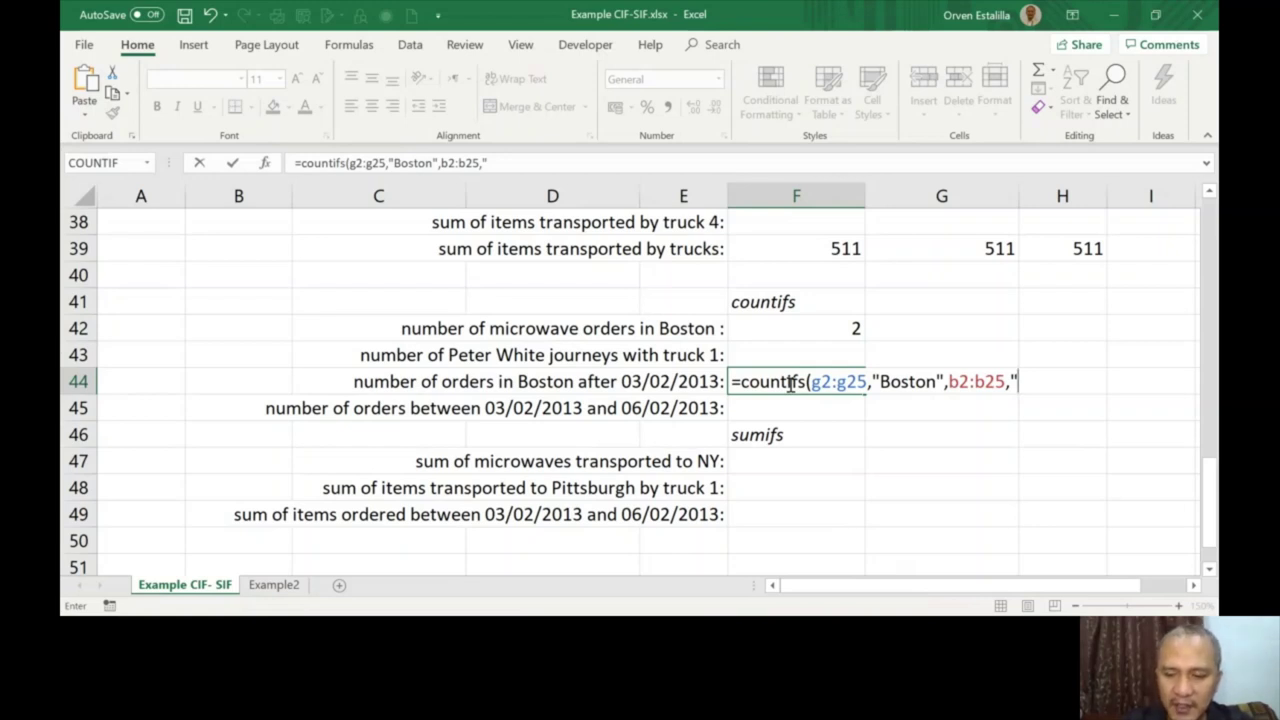
type(">")
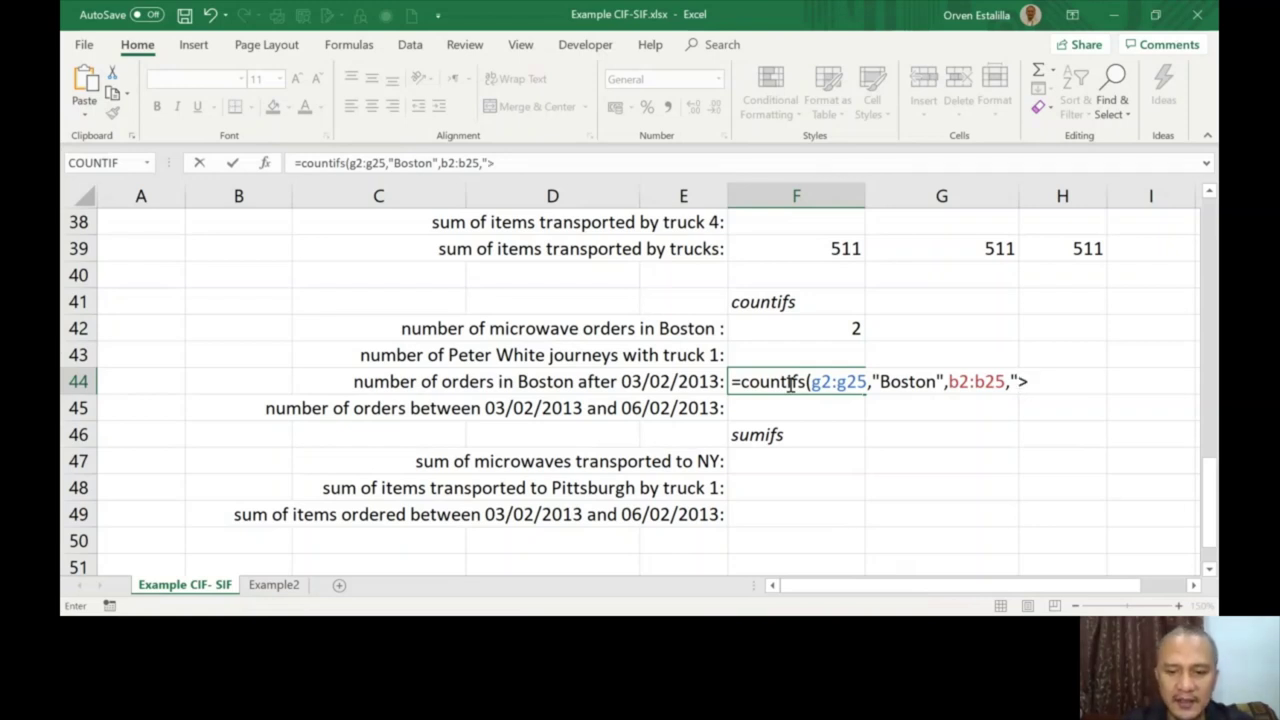
type("03/")
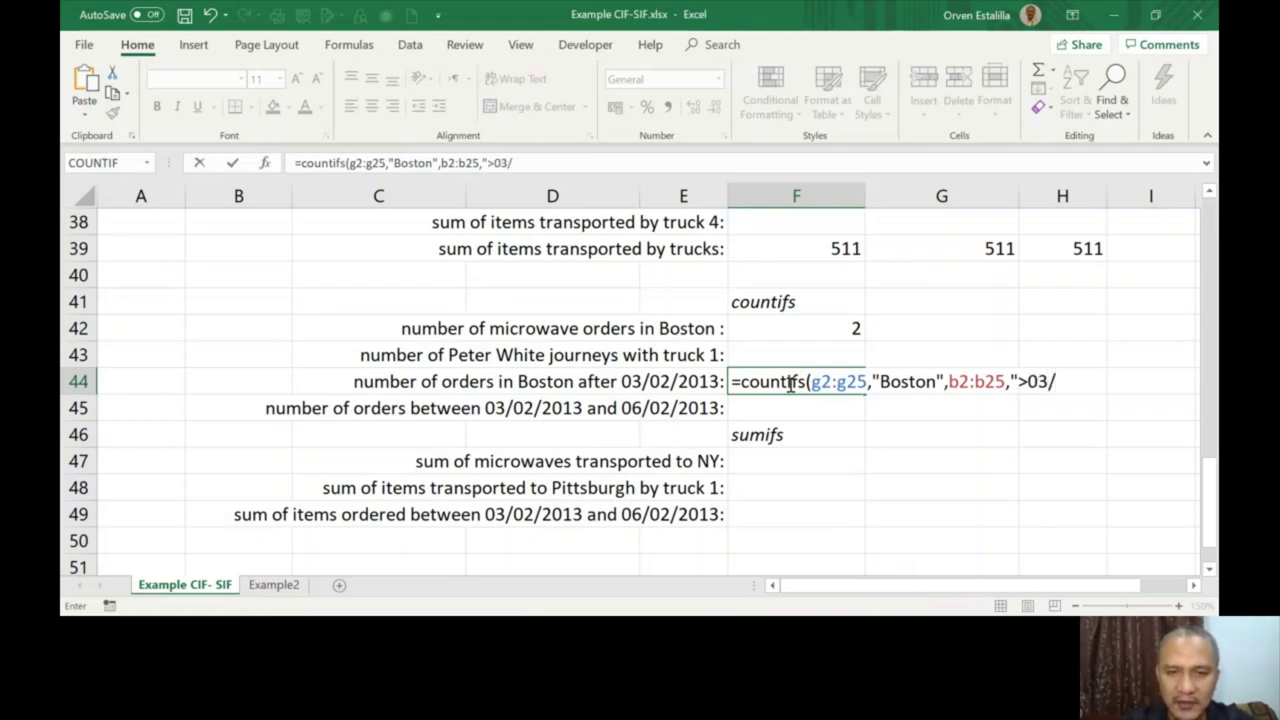
type("02/")
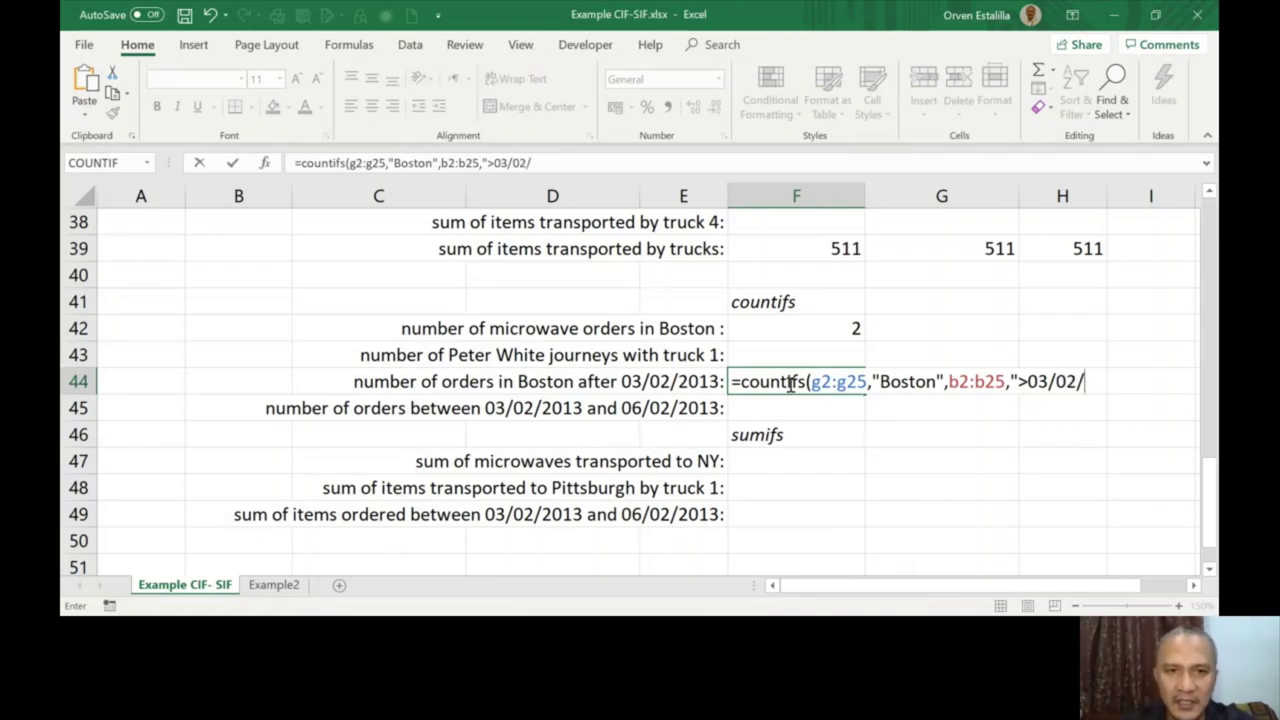
type("201")
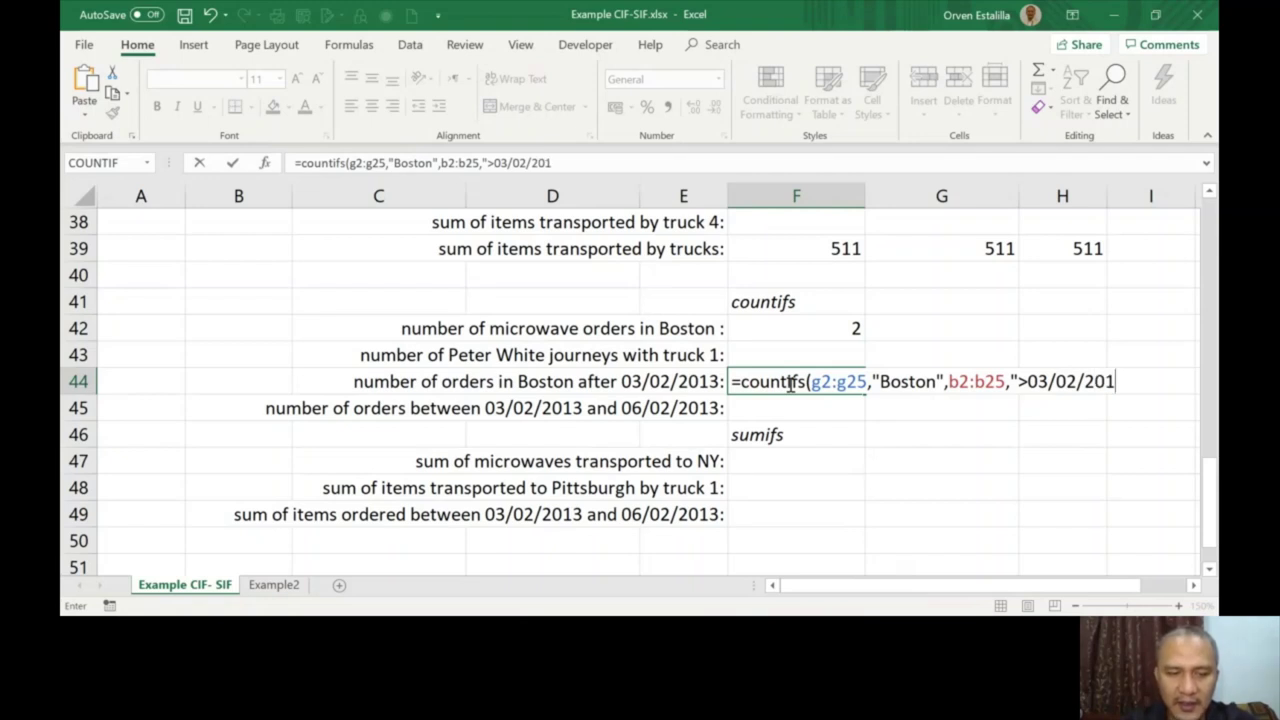
type("3\"")
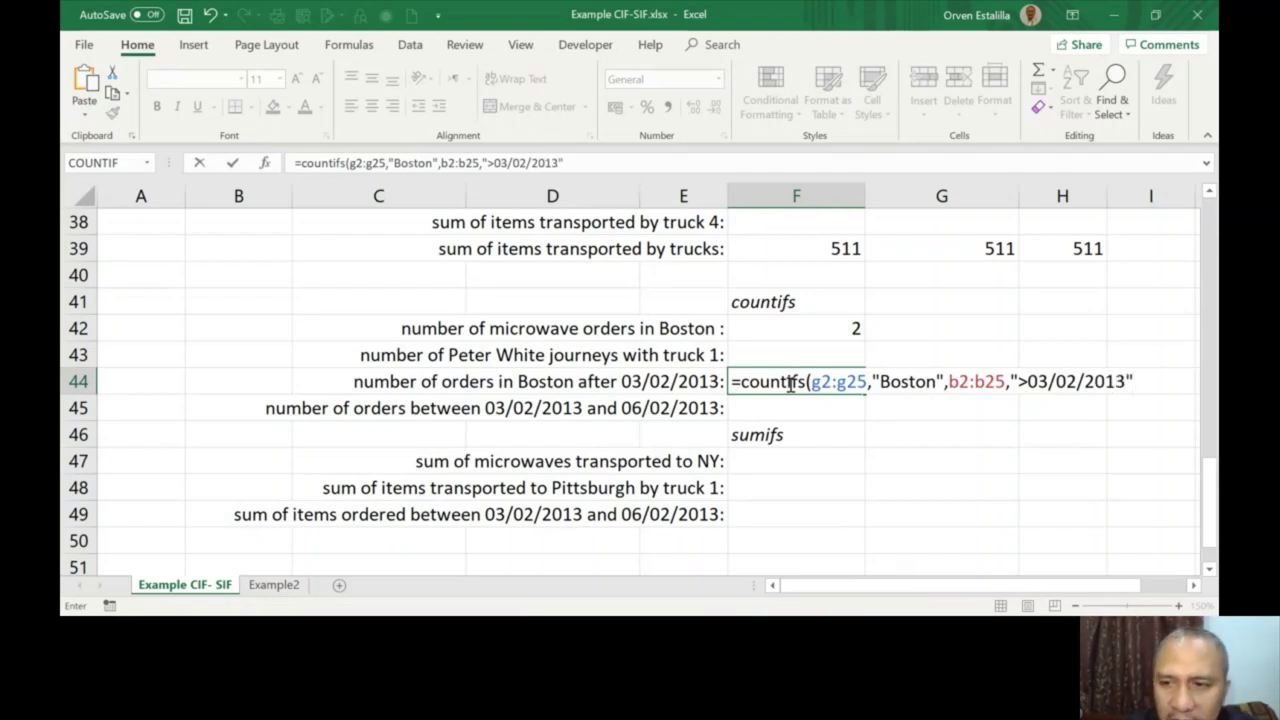
type(")")
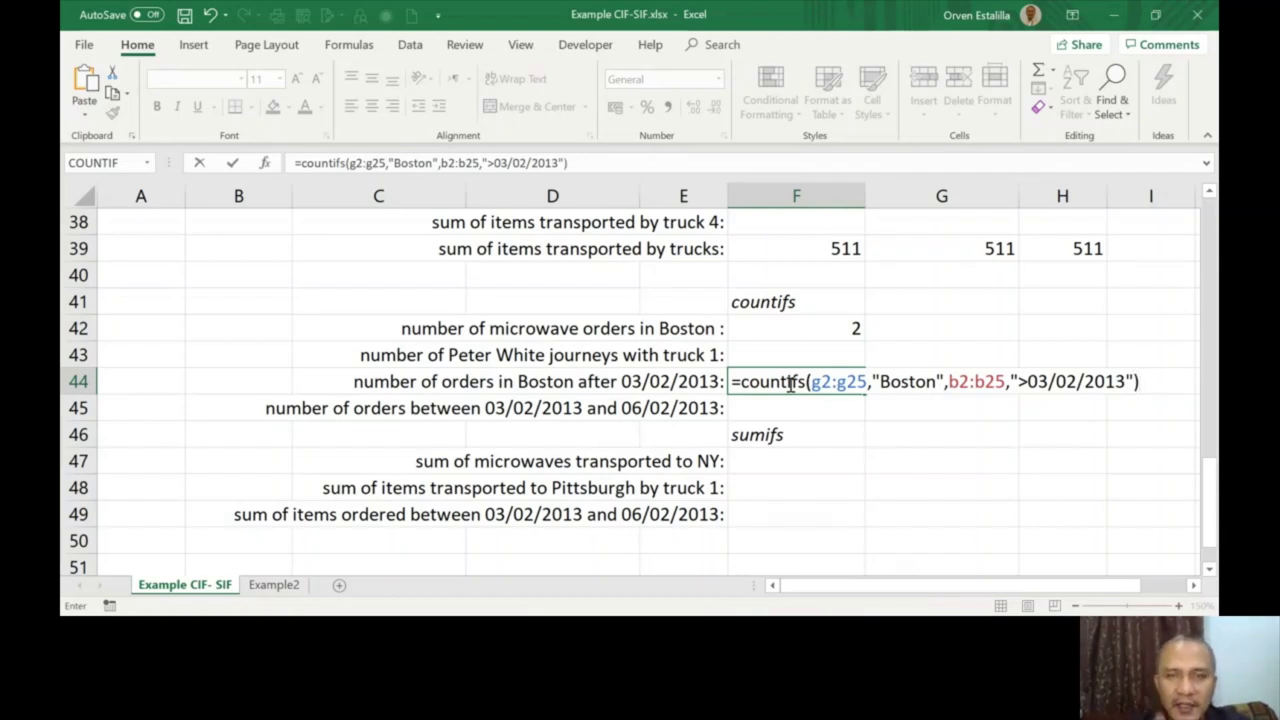
key("Return")
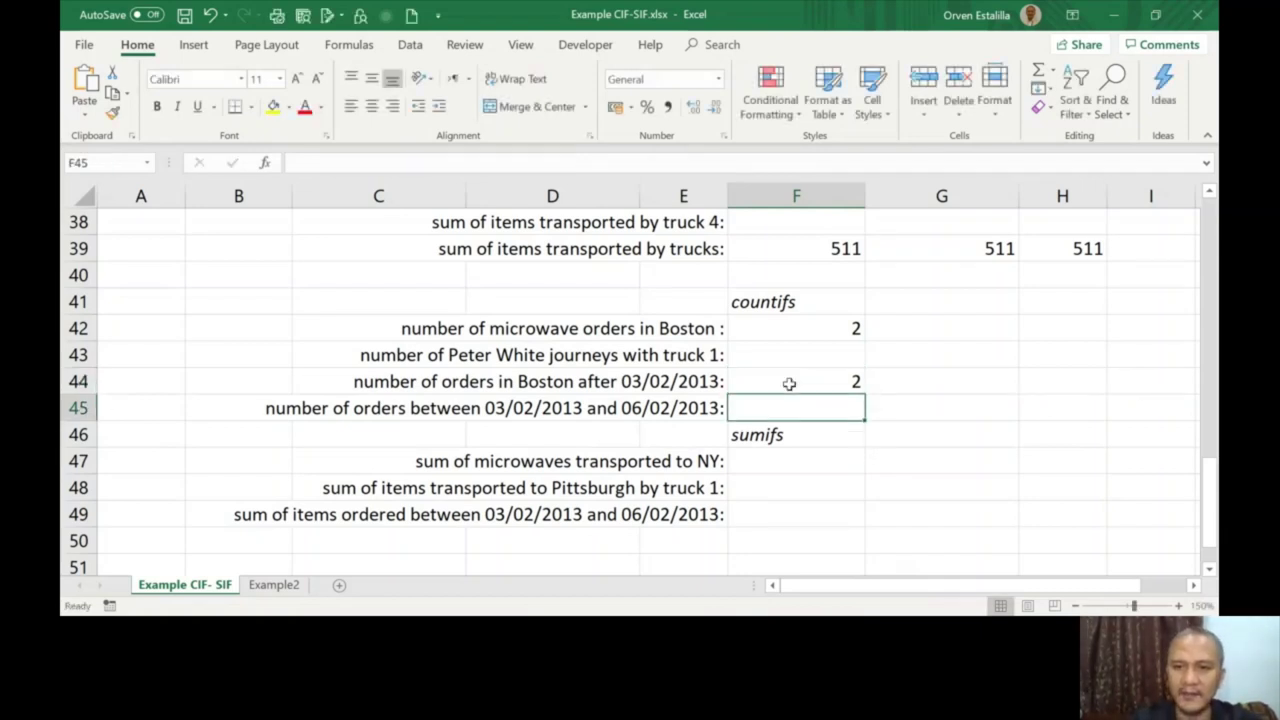
left_click(795, 384)
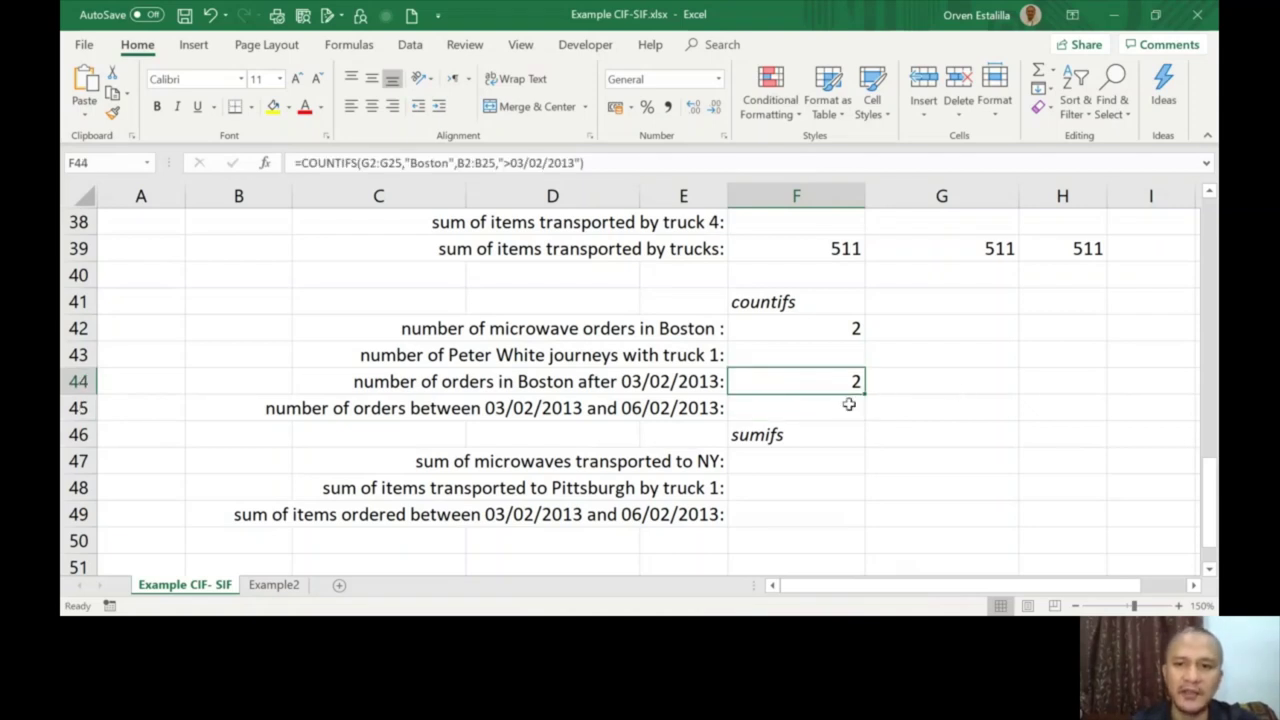
double_click(840, 381)
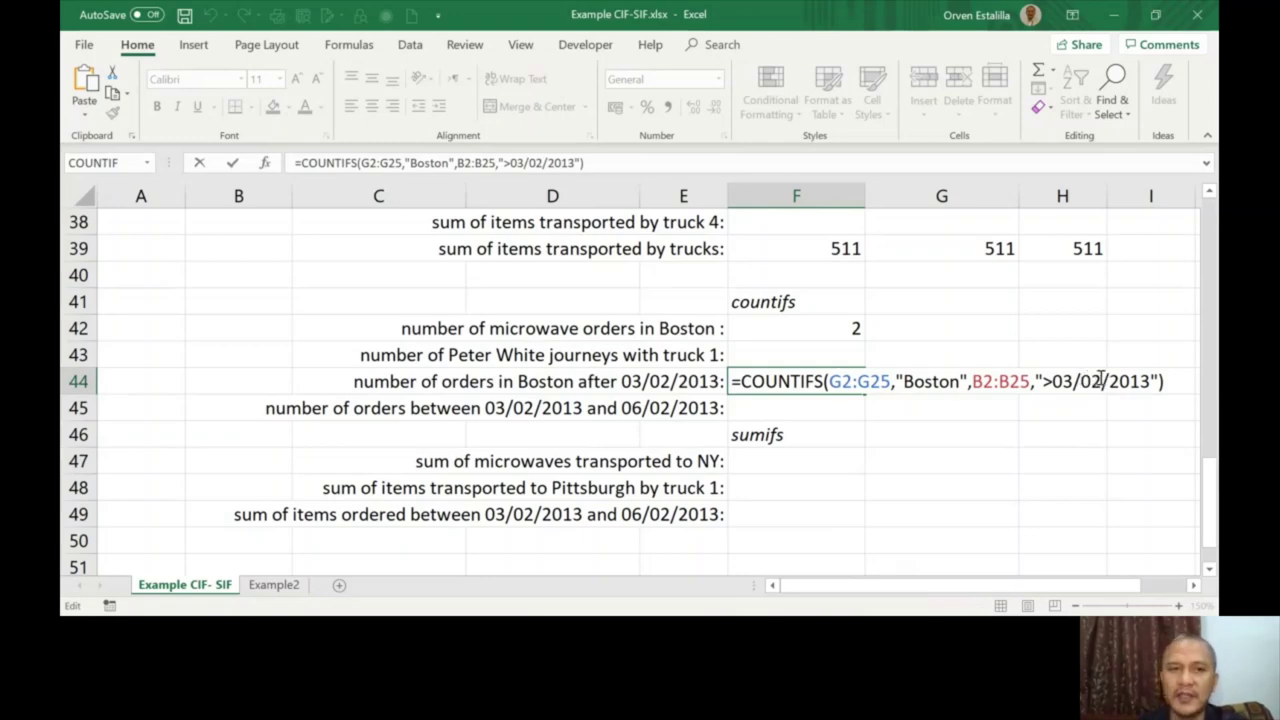
left_click_drag(1214, 500, 1215, 222)
key("Escape")
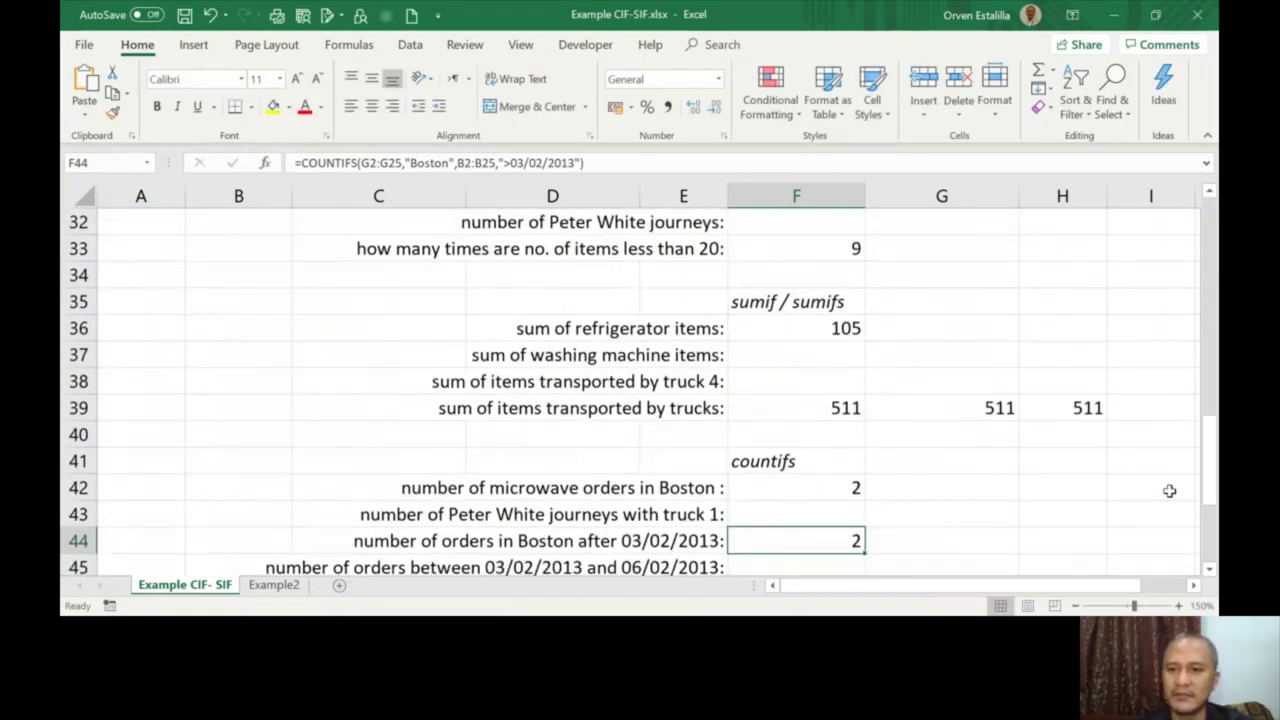
left_click_drag(1210, 478, 1210, 468)
Step: Filter the table to Boston destinations with dates after 03/02/2013, showing two orders
left_click(1011, 253)
left_click(808, 413)
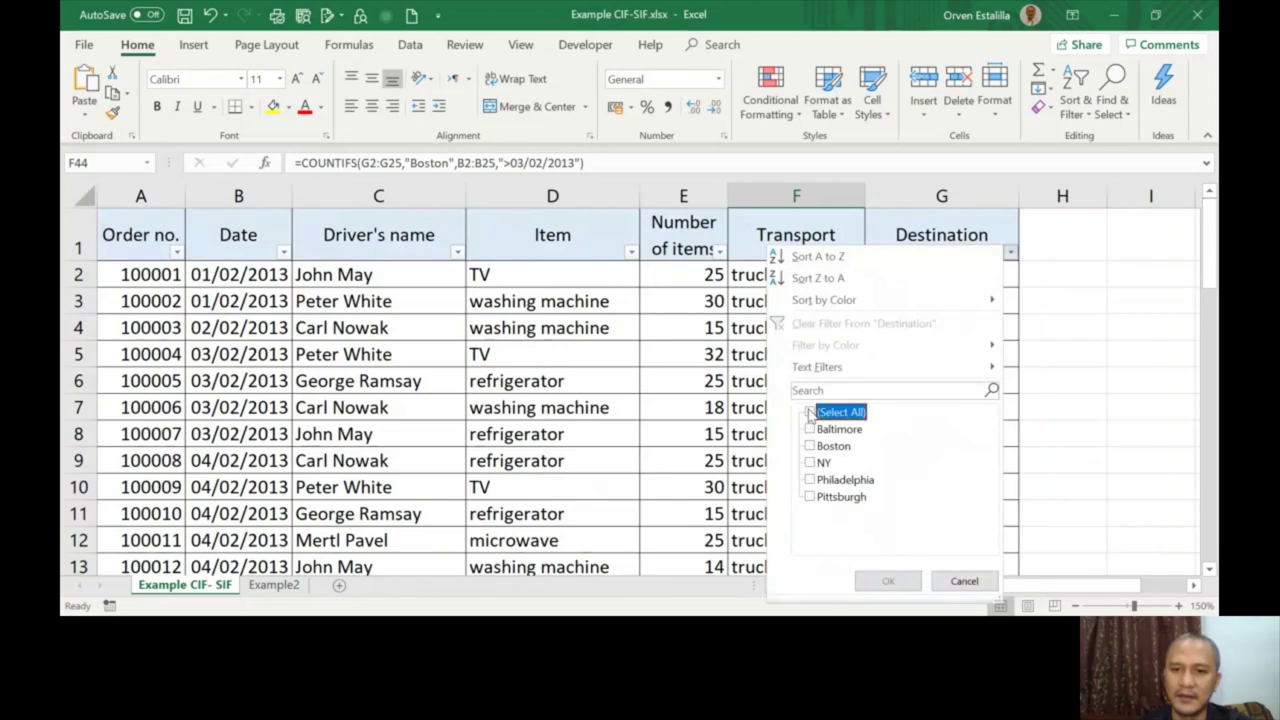
left_click(810, 446)
left_click(874, 578)
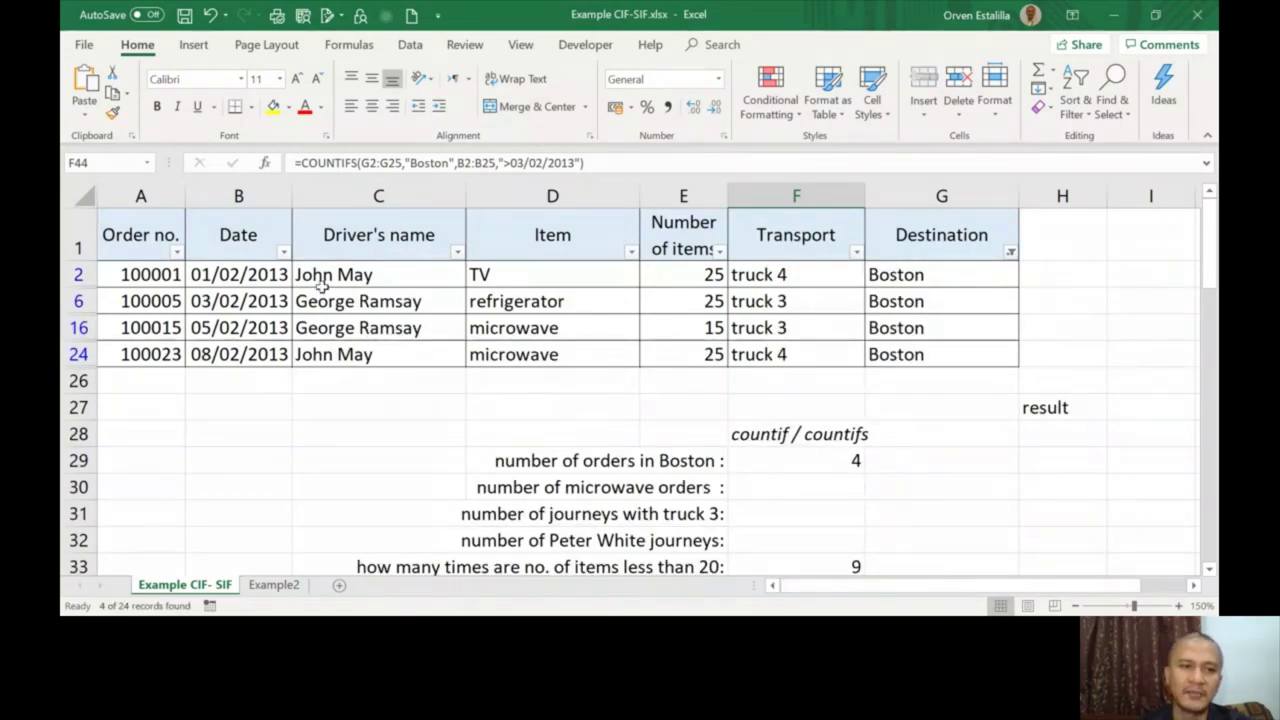
left_click(284, 252)
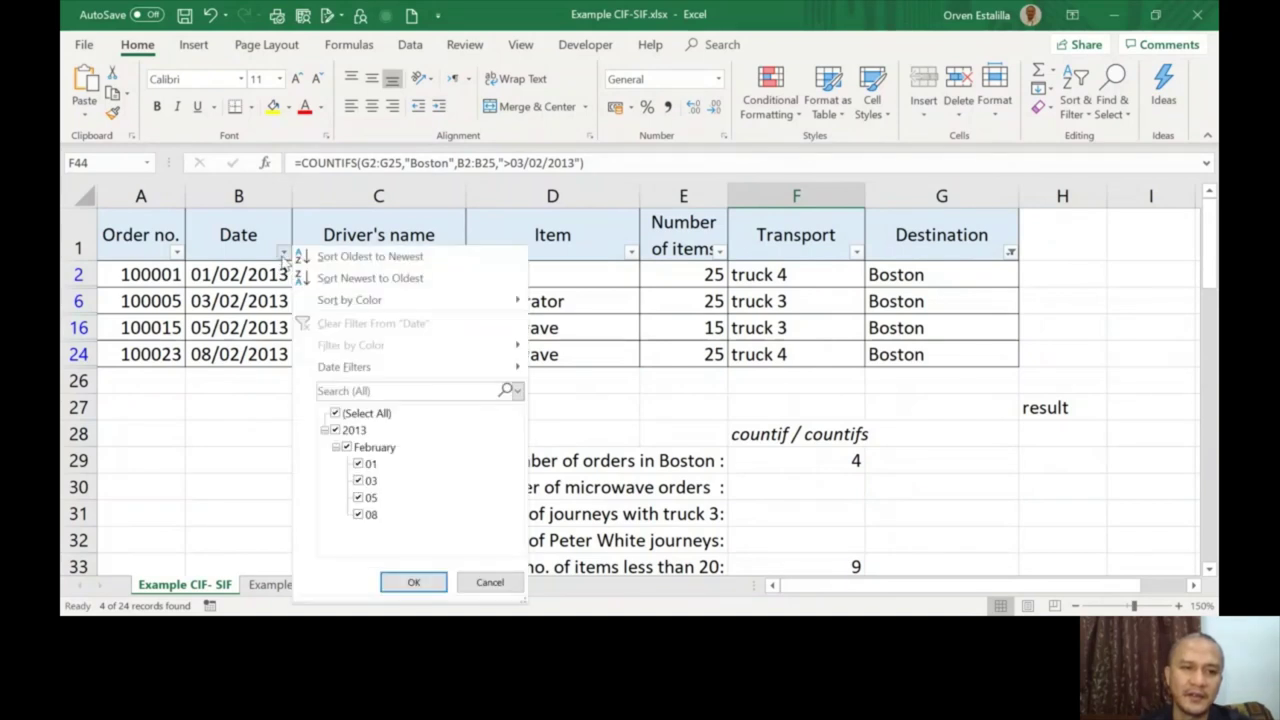
mouse_move(337, 366)
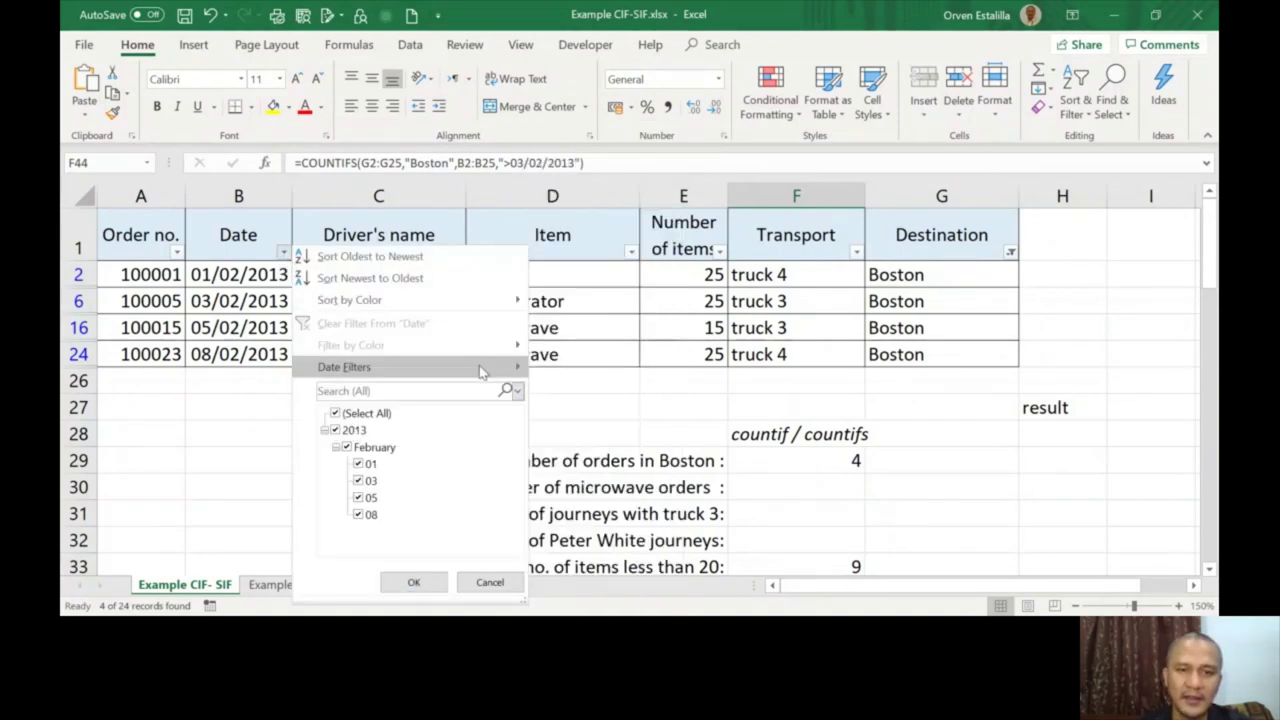
mouse_move(484, 368)
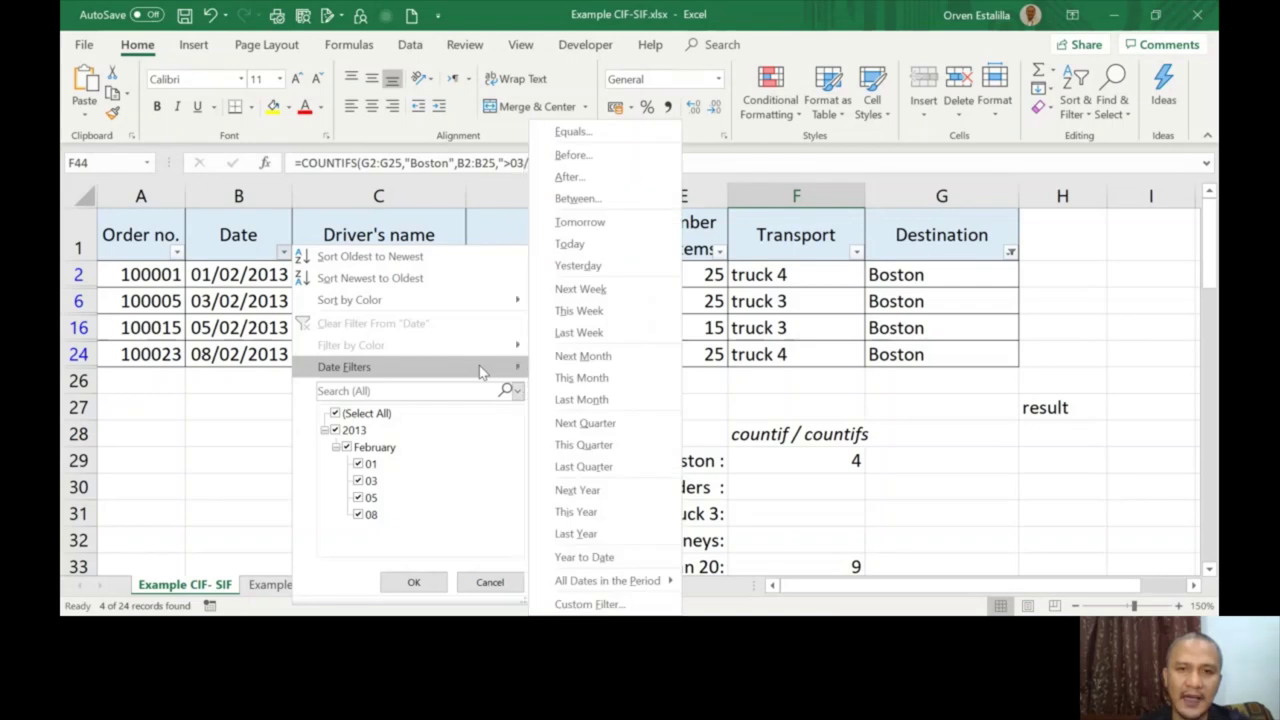
left_click(598, 186)
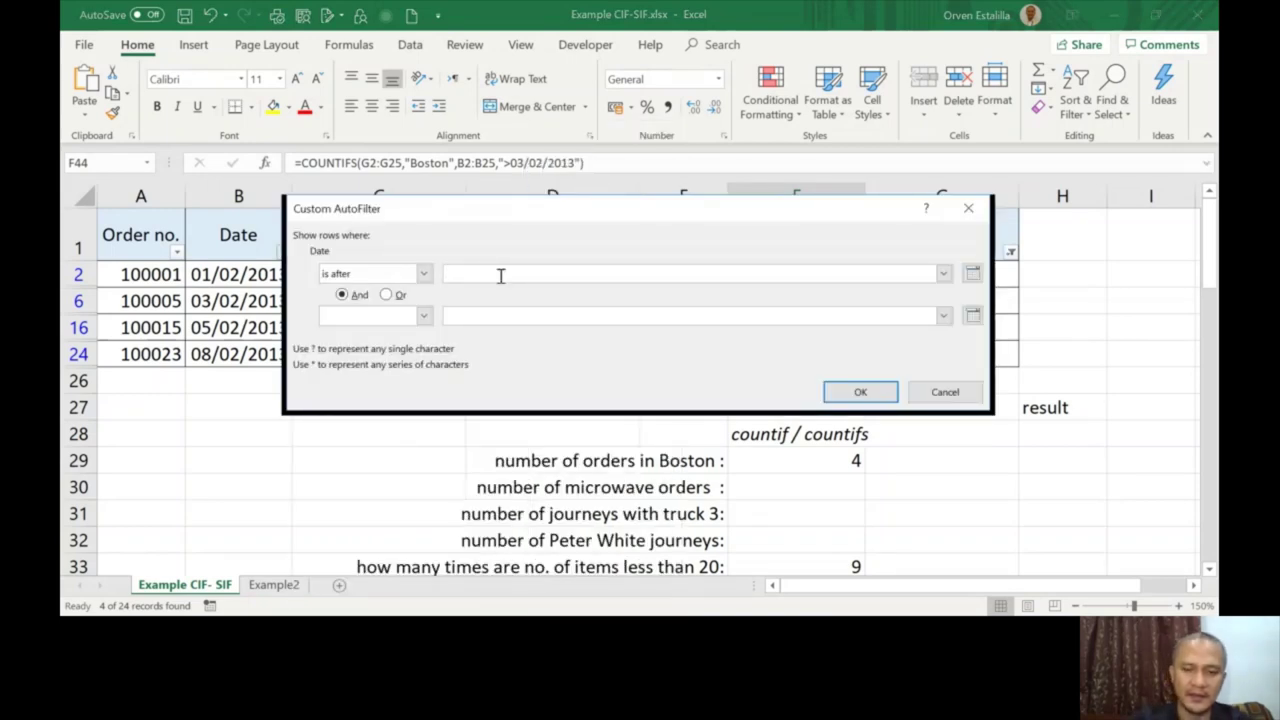
type("03/02/2013")
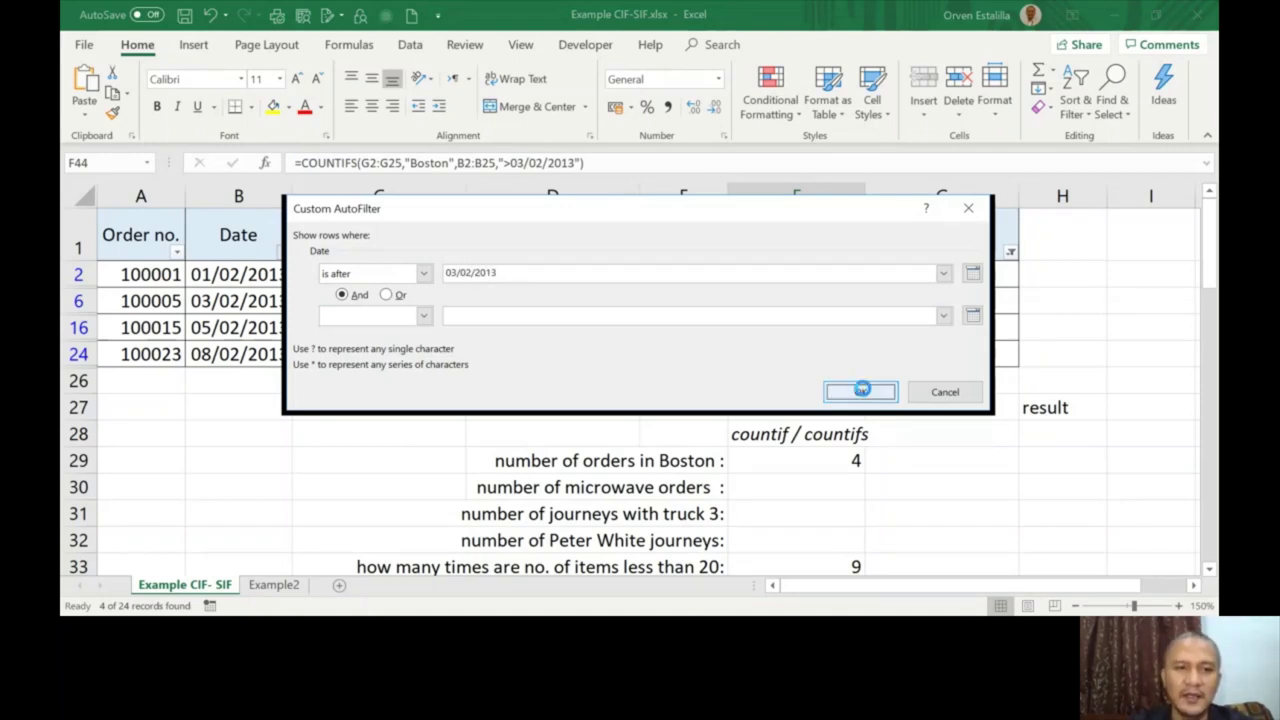
left_click(862, 392)
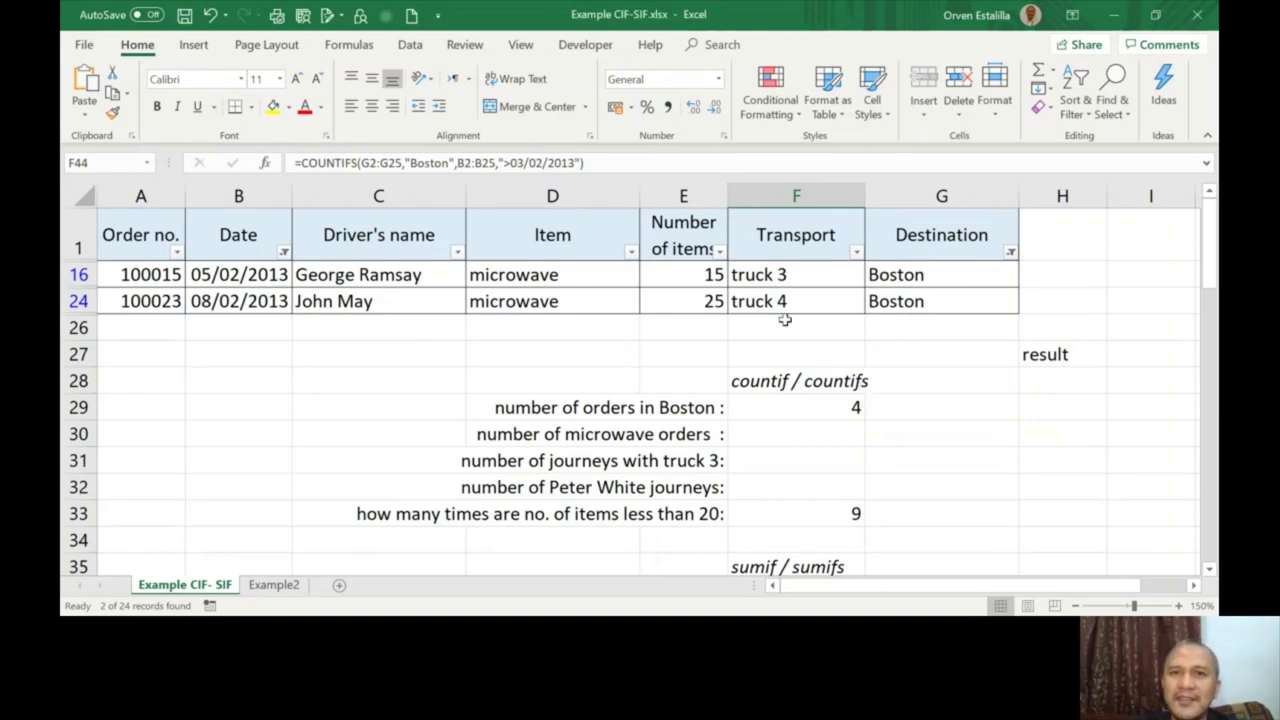
Step: Reselect all values in the Date and Destination filters to show every order
left_click(284, 251)
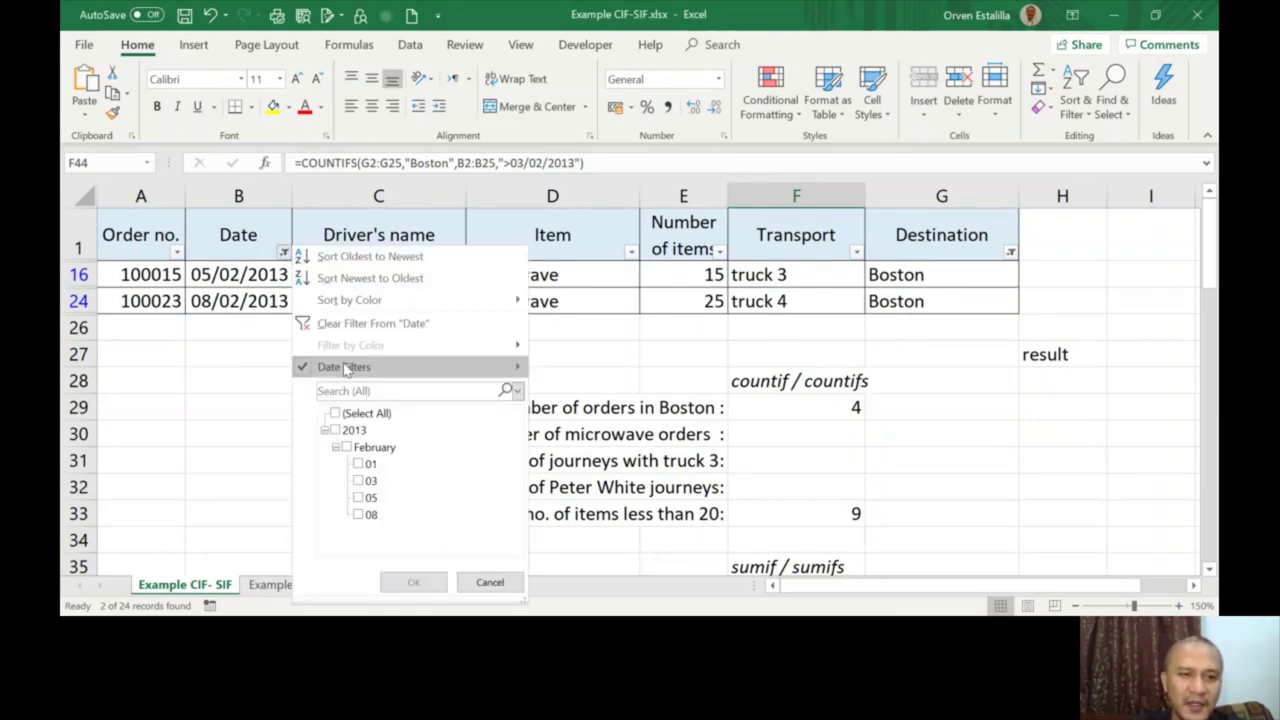
left_click(336, 413)
left_click(413, 582)
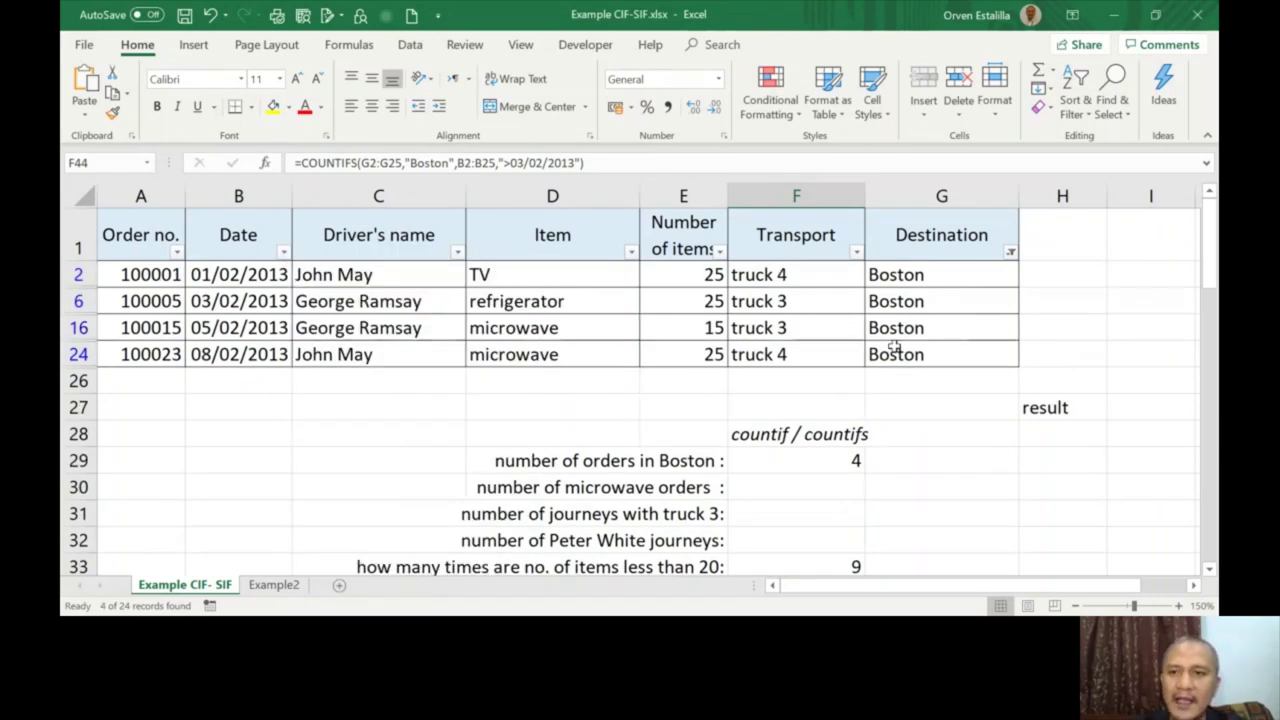
left_click(1010, 252)
left_click(812, 413)
left_click(900, 584)
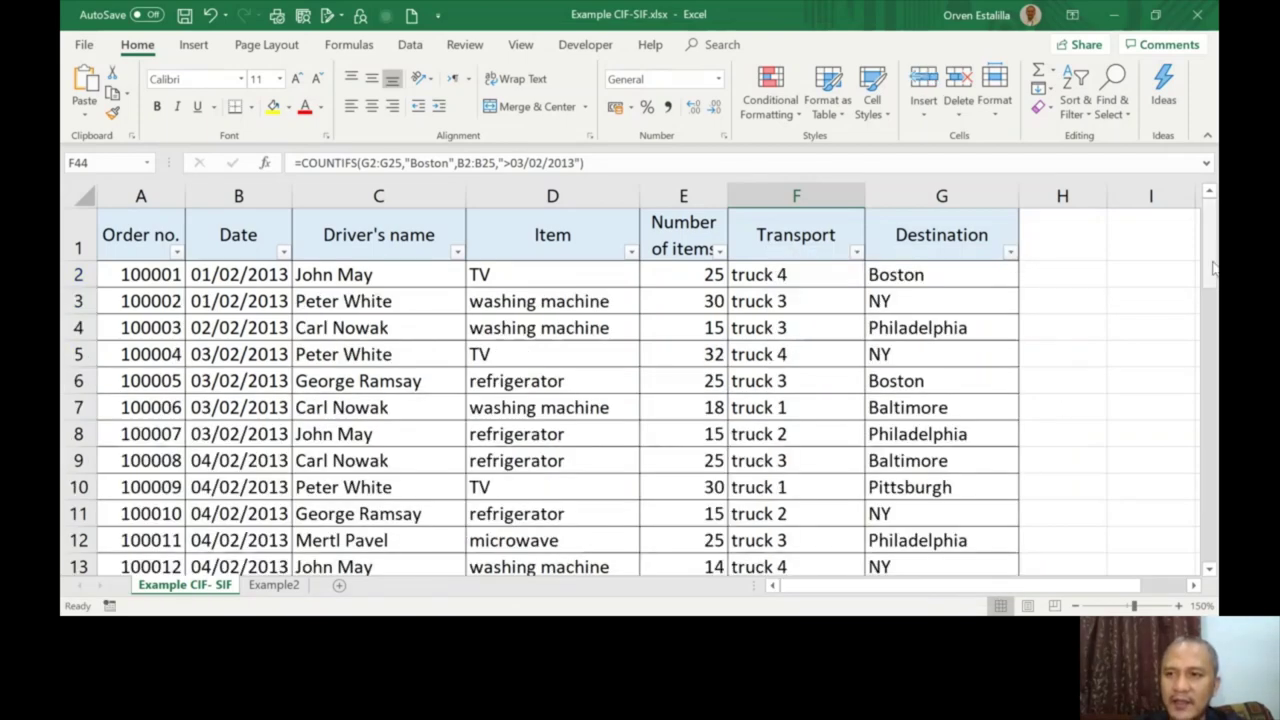
Step: Scroll down to the SUMIFS questions and select F47 for microwaves transported to NY
left_click_drag(1210, 250, 1210, 505)
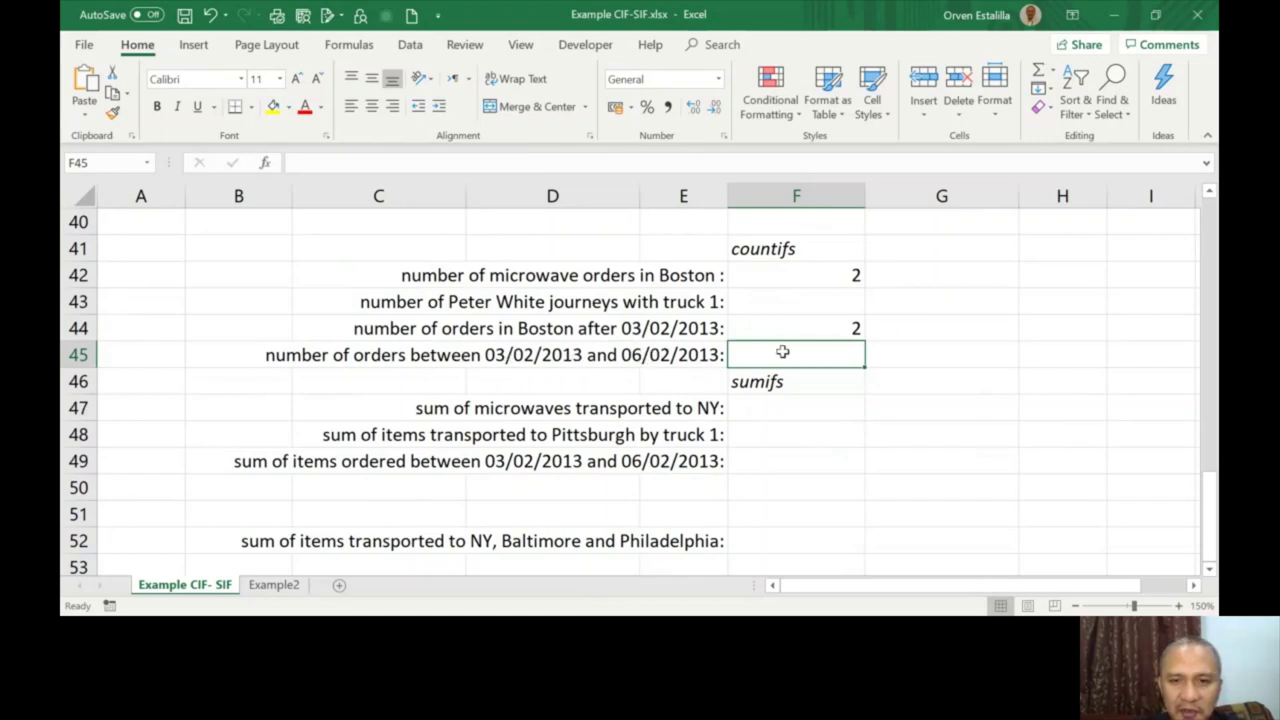
left_click(690, 352)
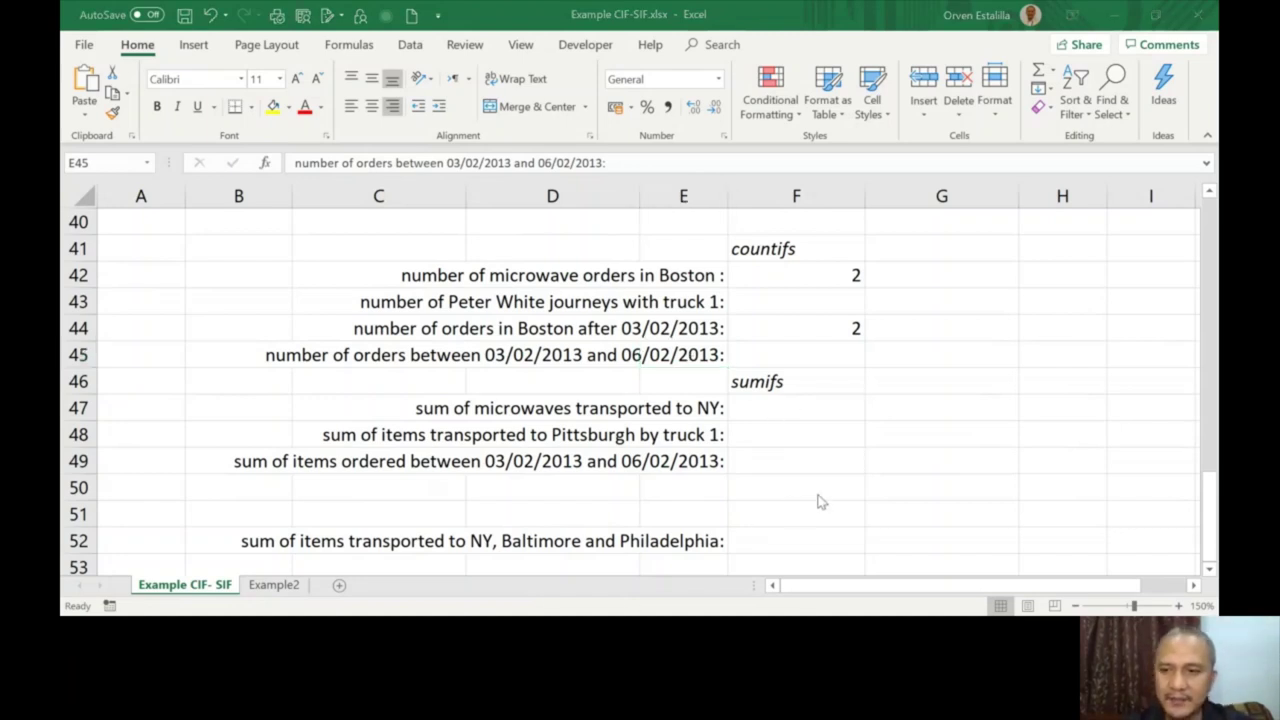
left_click(781, 410)
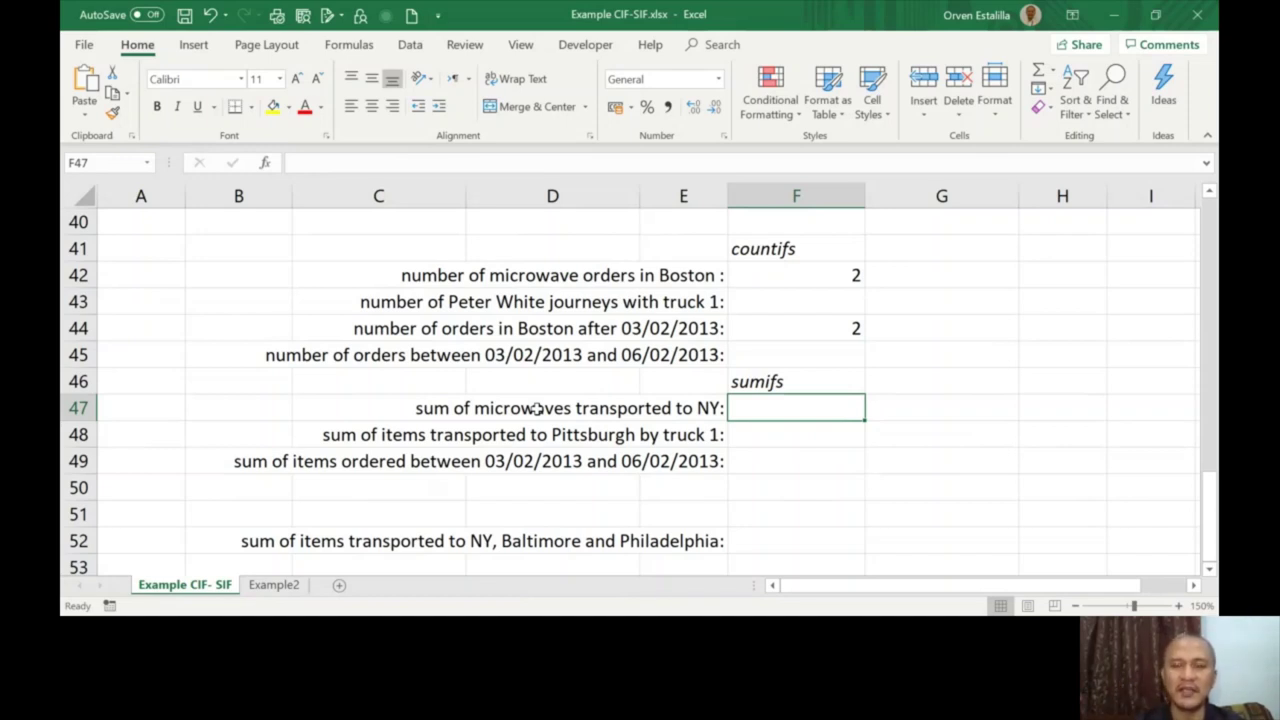
left_click_drag(1208, 512, 1208, 250)
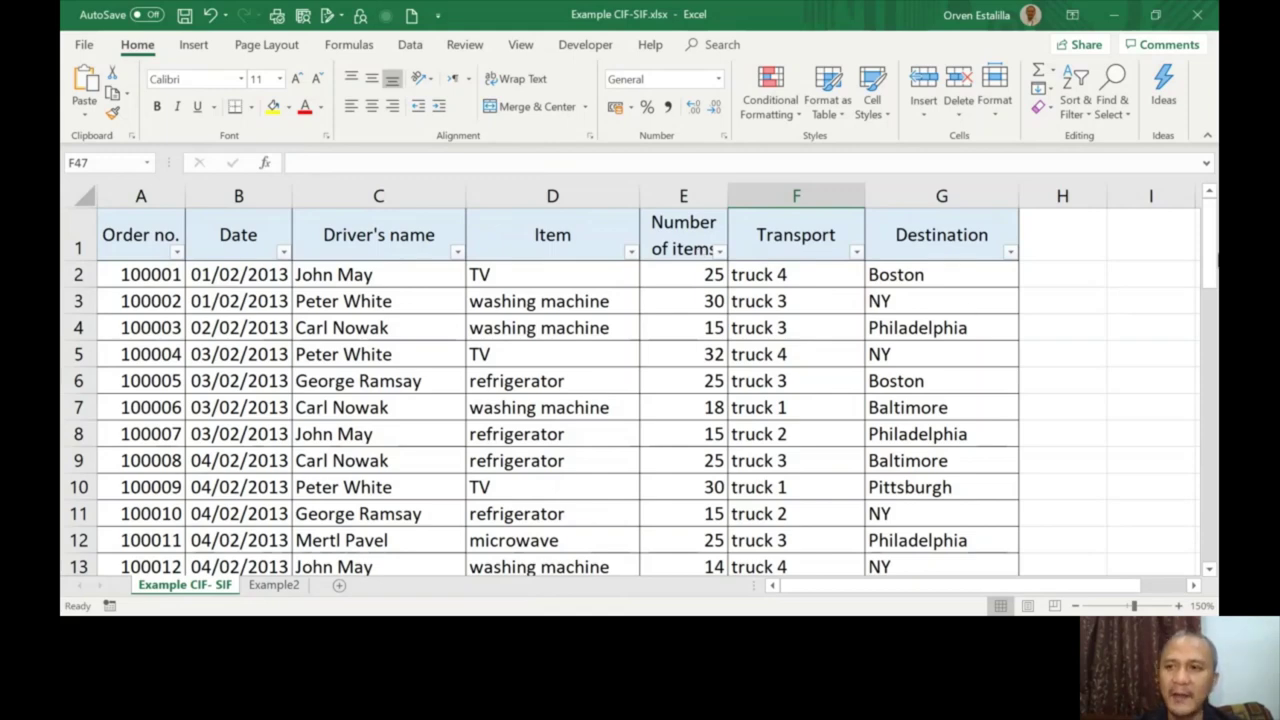
left_click_drag(1212, 236, 1213, 536)
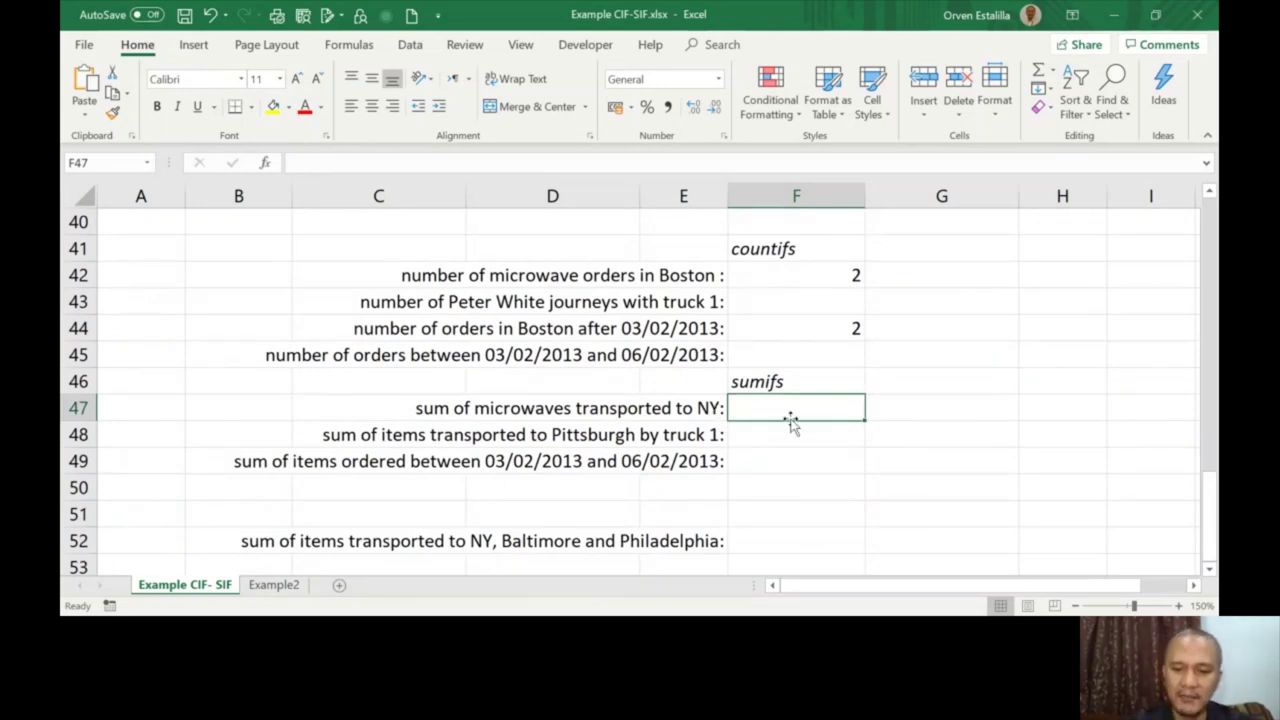
Step: Enter =SUMIFS(E2:E25,D2:D25,"microwave",G2:G25,"NY") in F47, giving 25
type("sumif")
key("BackSpace")
key("BackSpace")
key("BackSpace")
type("i")
key("BackSpace")
key("BackSpace")
key("BackSpace")
key("BackSpace")
key("BackSpace")
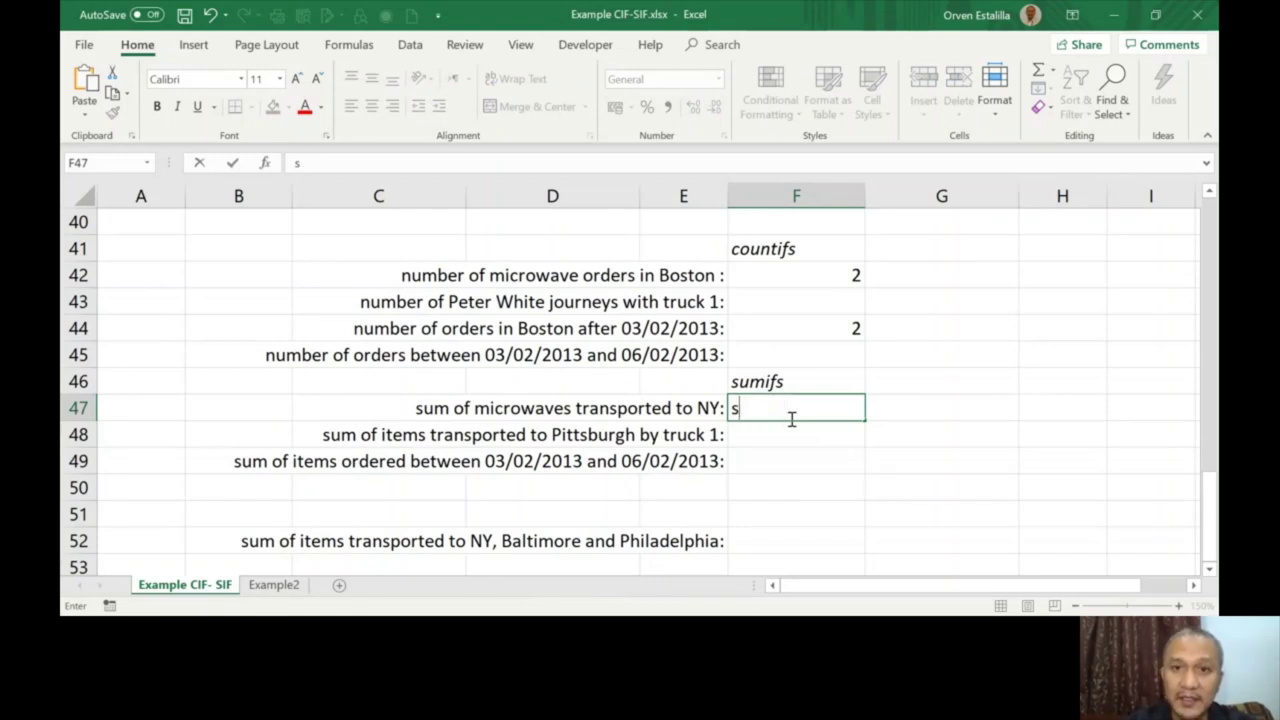
type("=su")
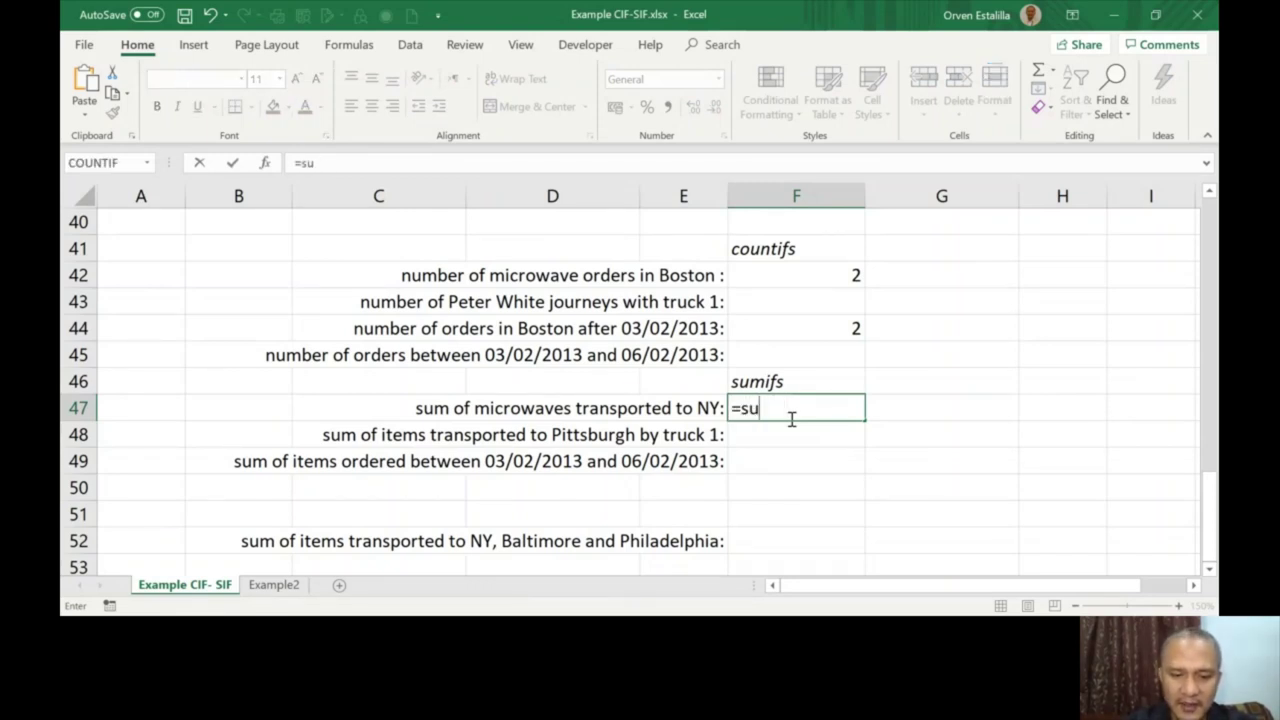
type("mifs(")
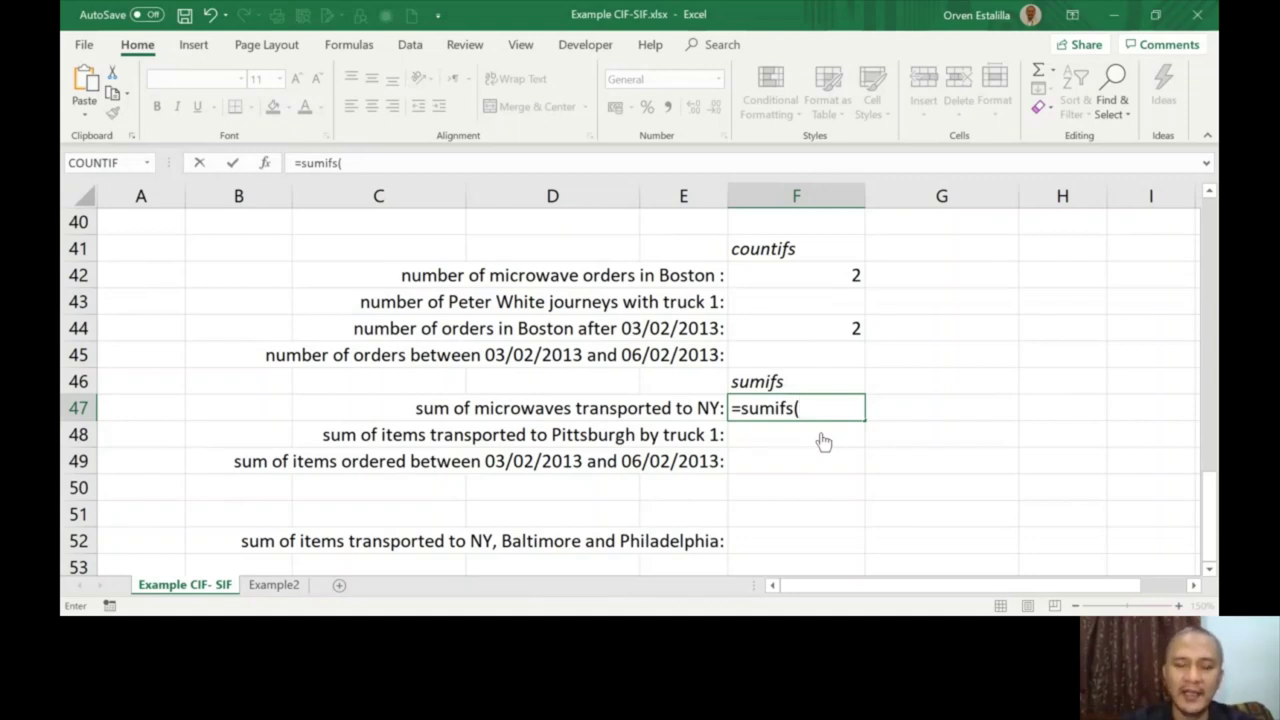
type("e2")
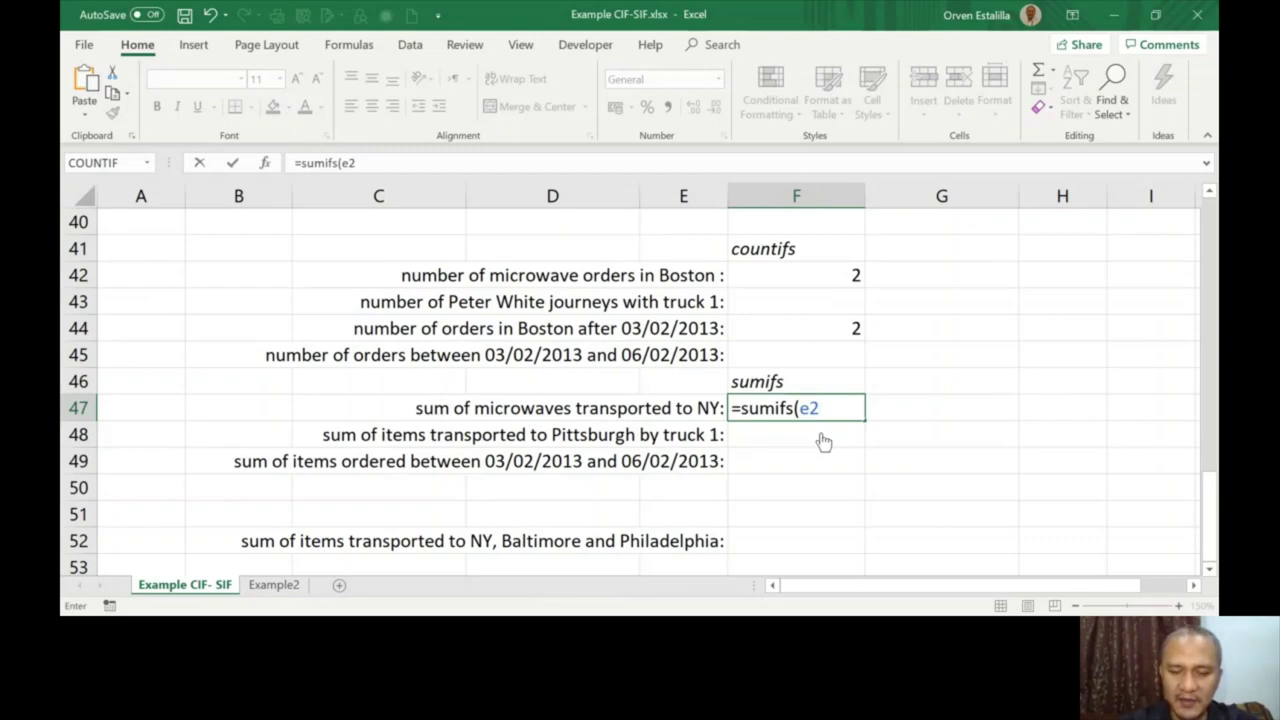
type(":e2")
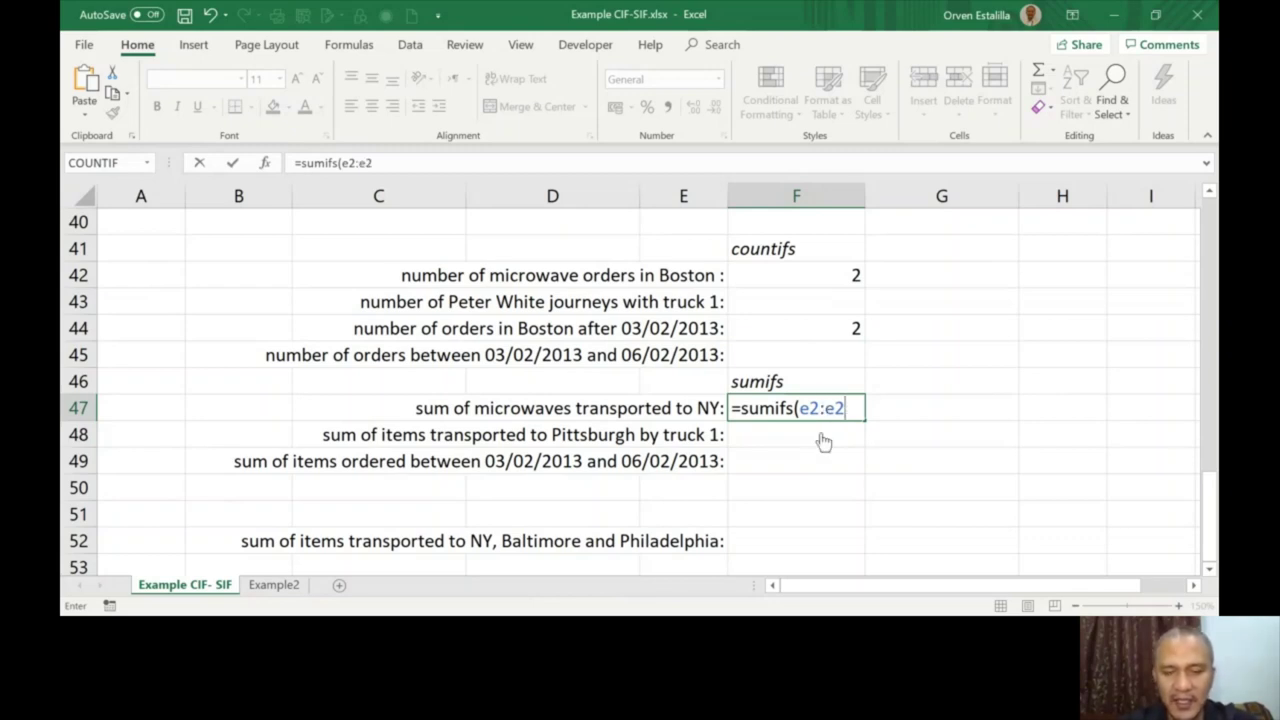
type("5,")
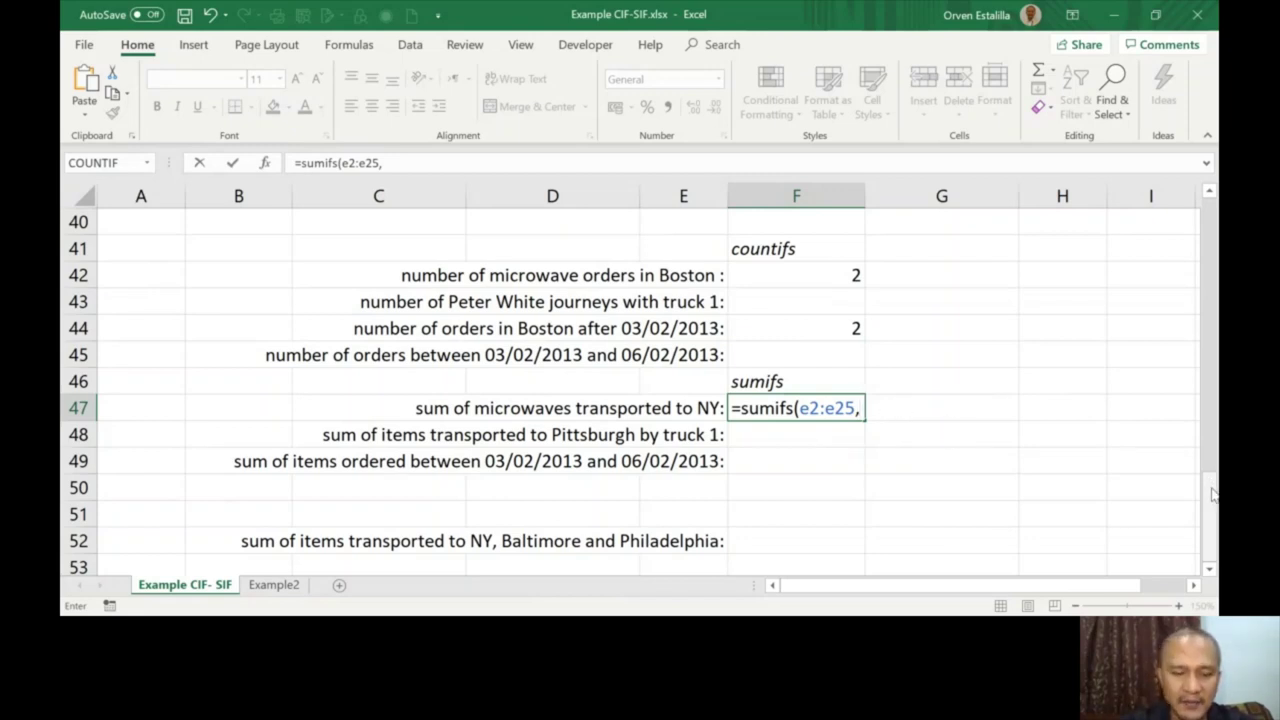
type("d2:d25")
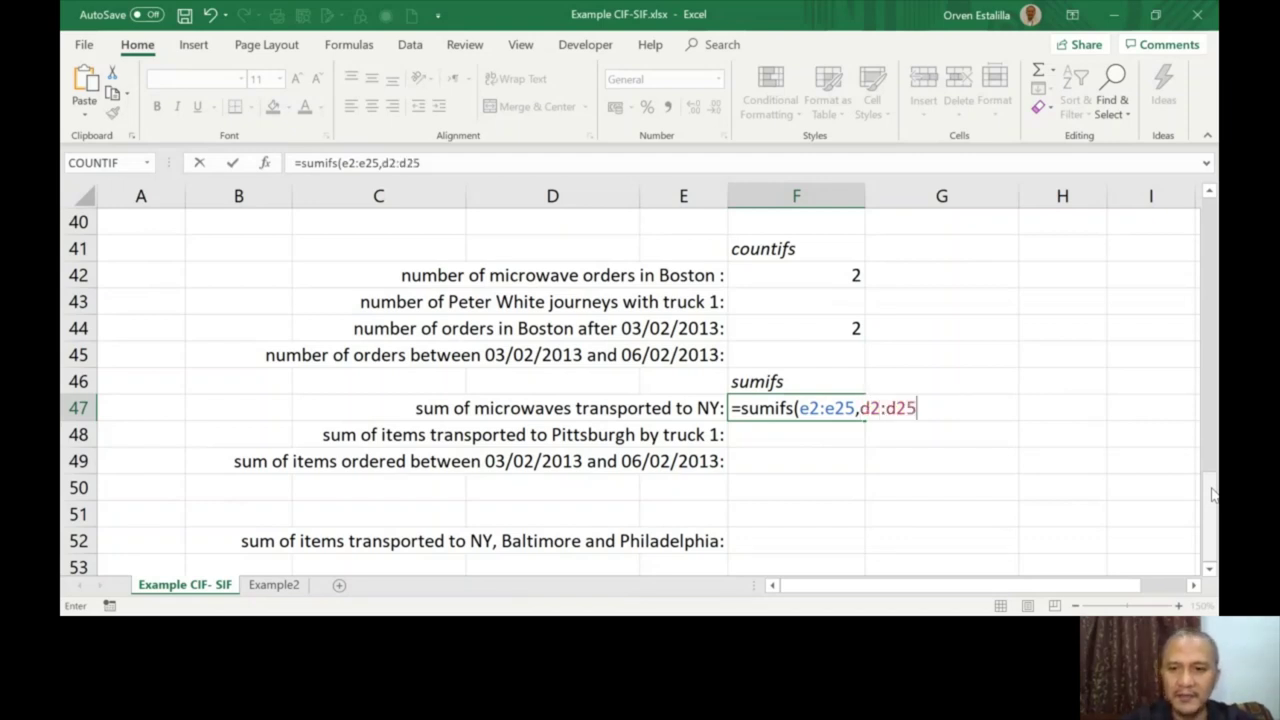
type(",\"")
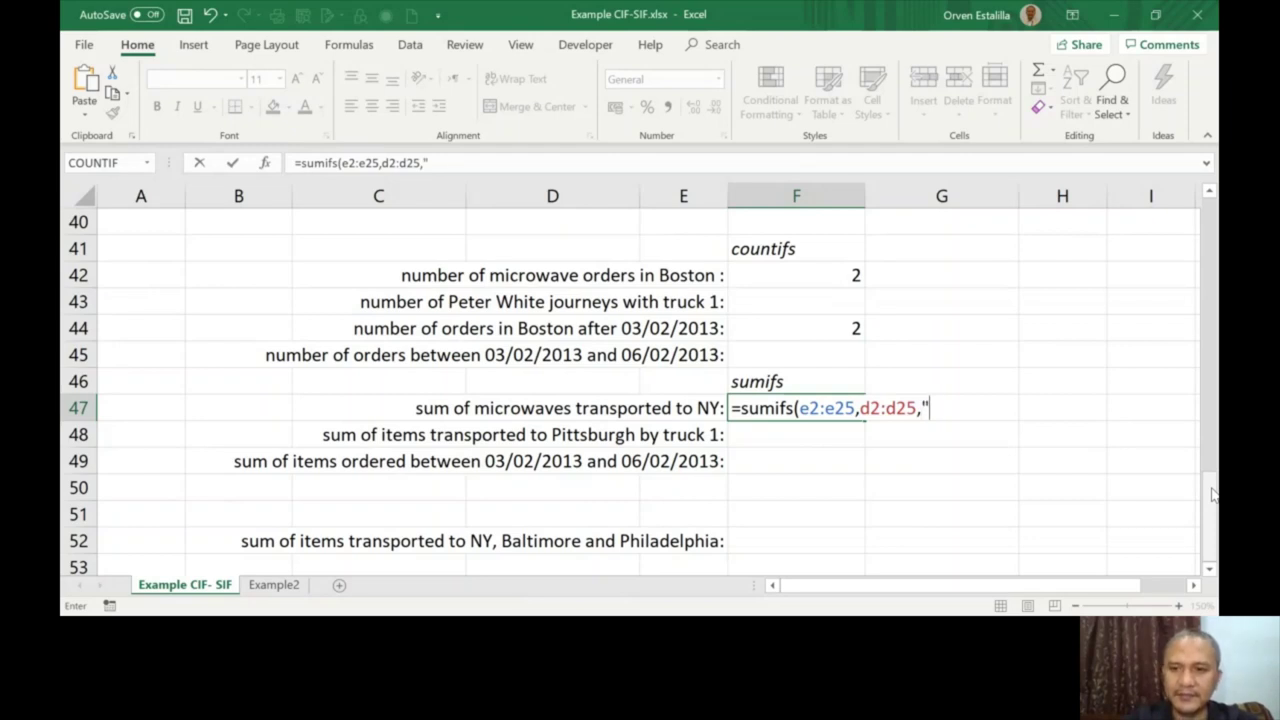
type("microwa")
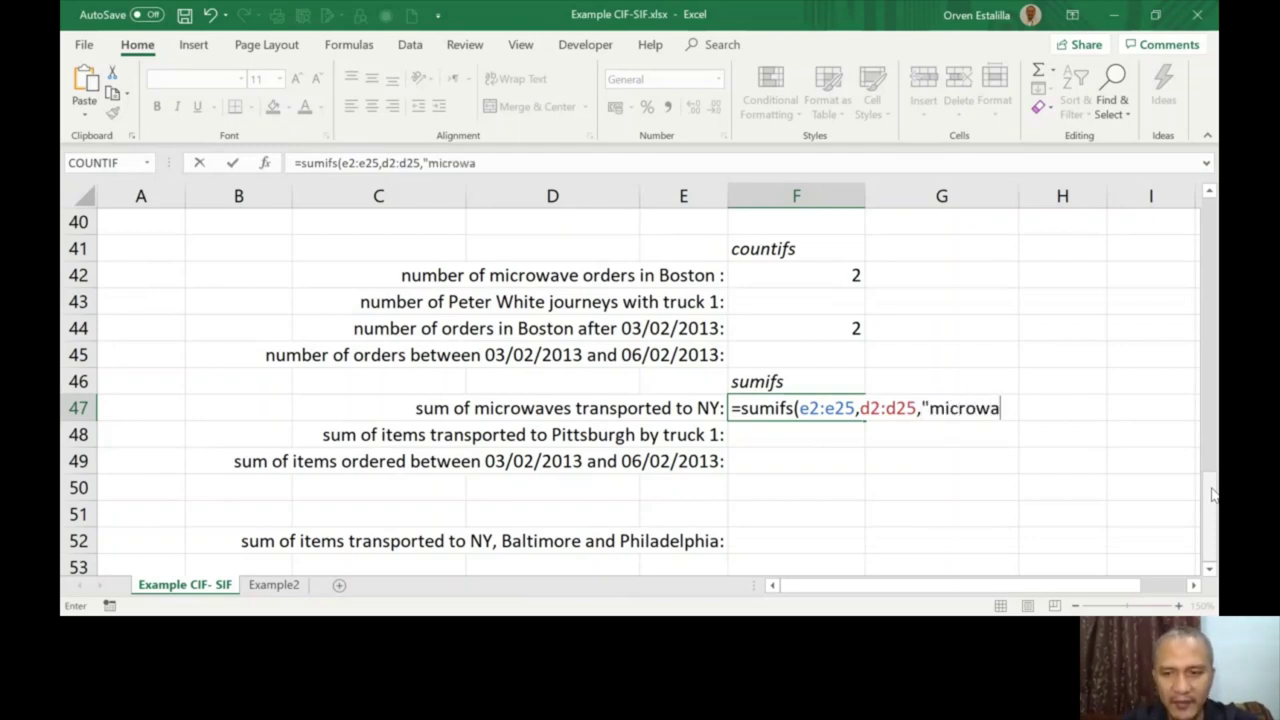
type("ve\"")
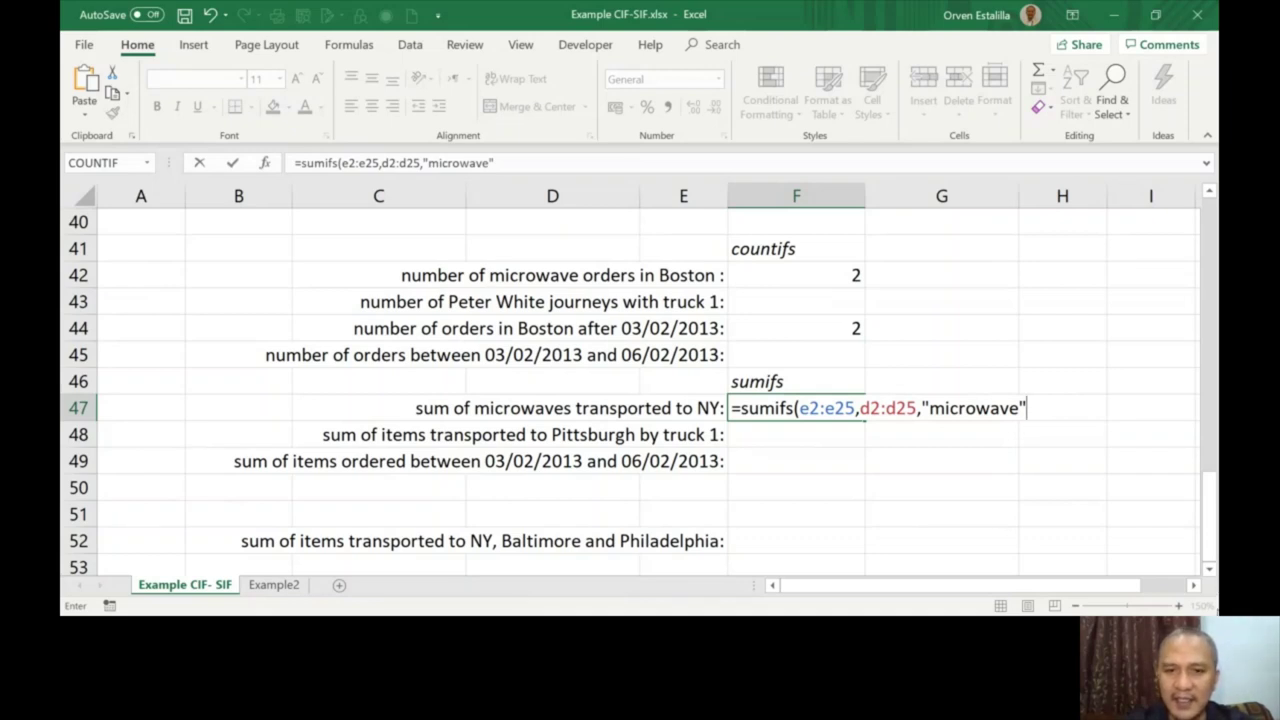
type(",g2:")
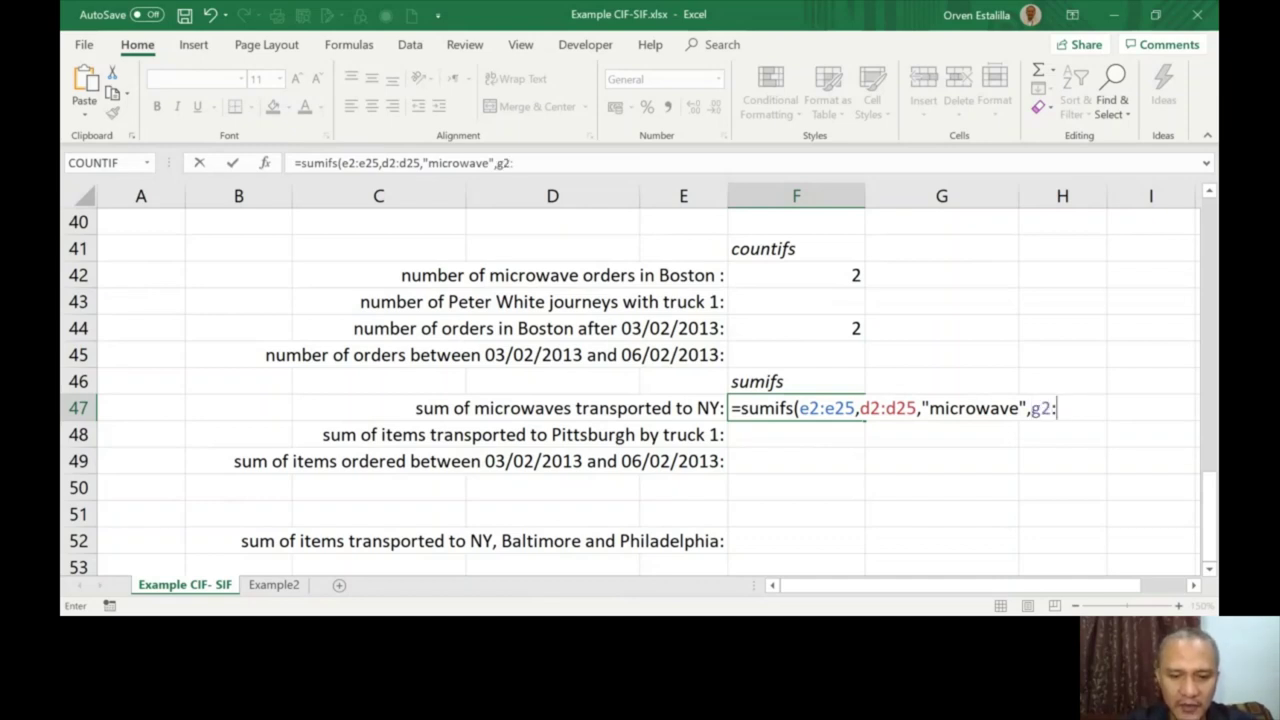
type("g25")
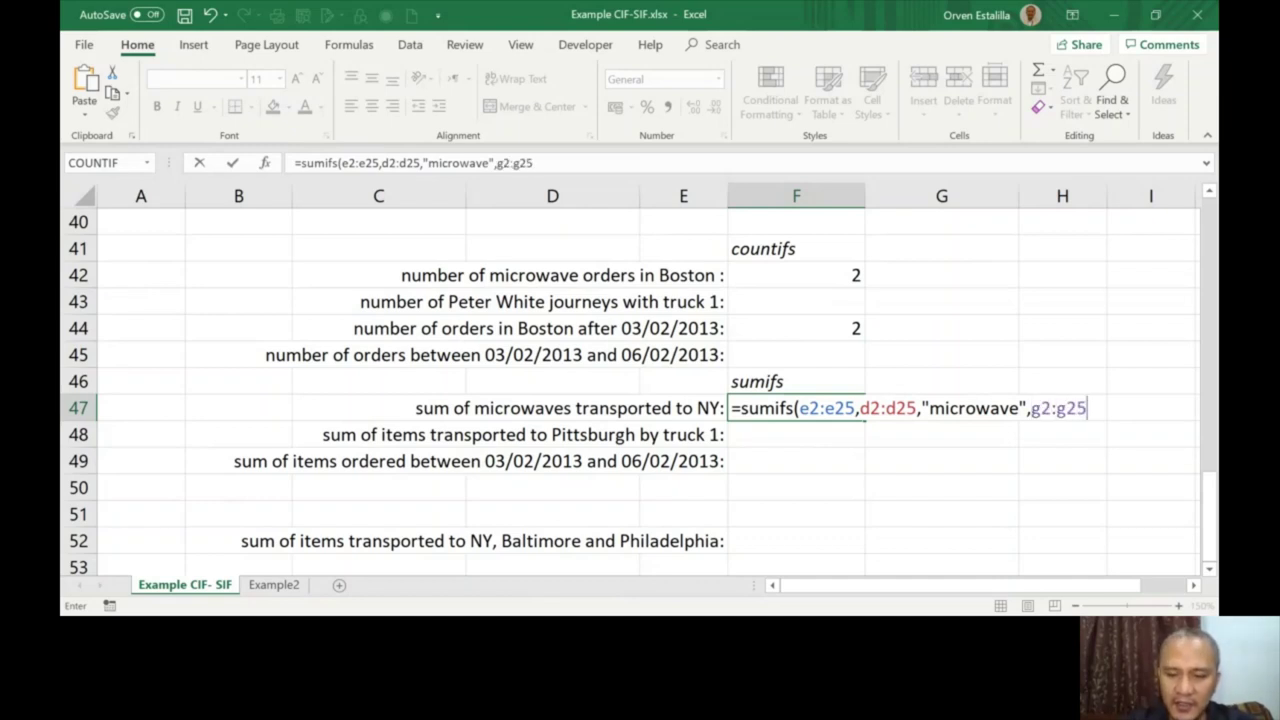
type(",")
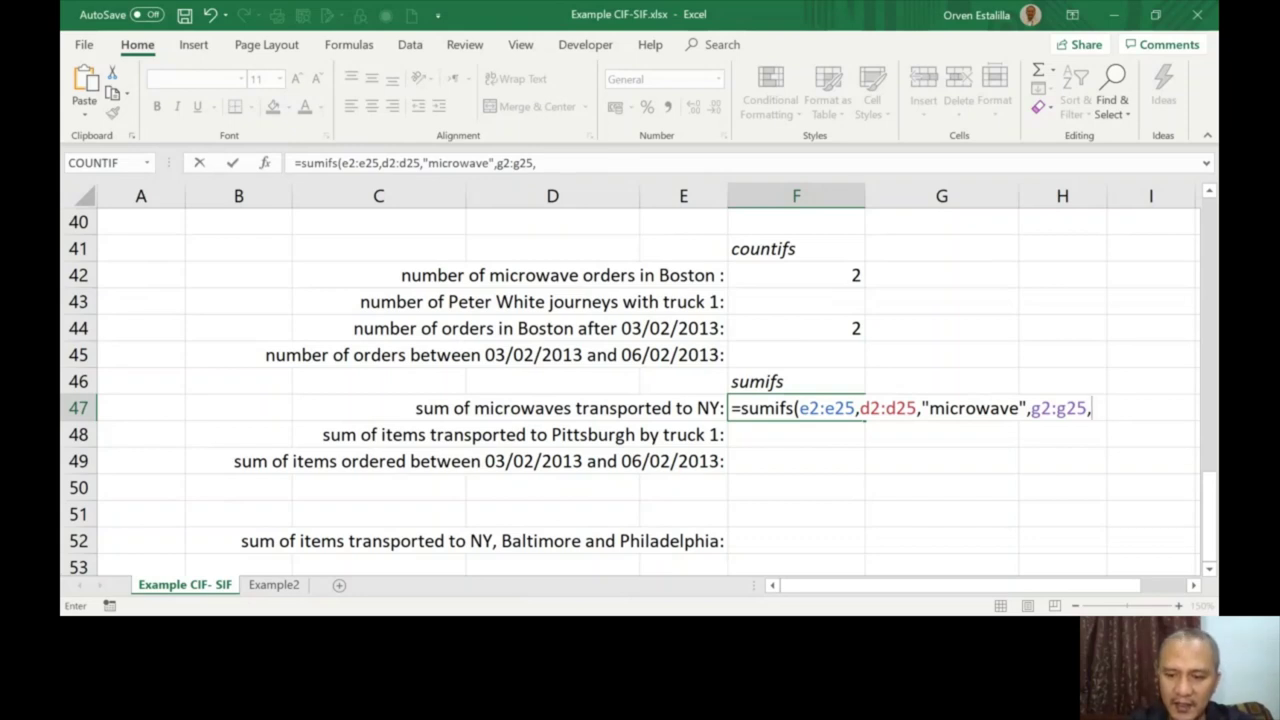
type("\"NY")
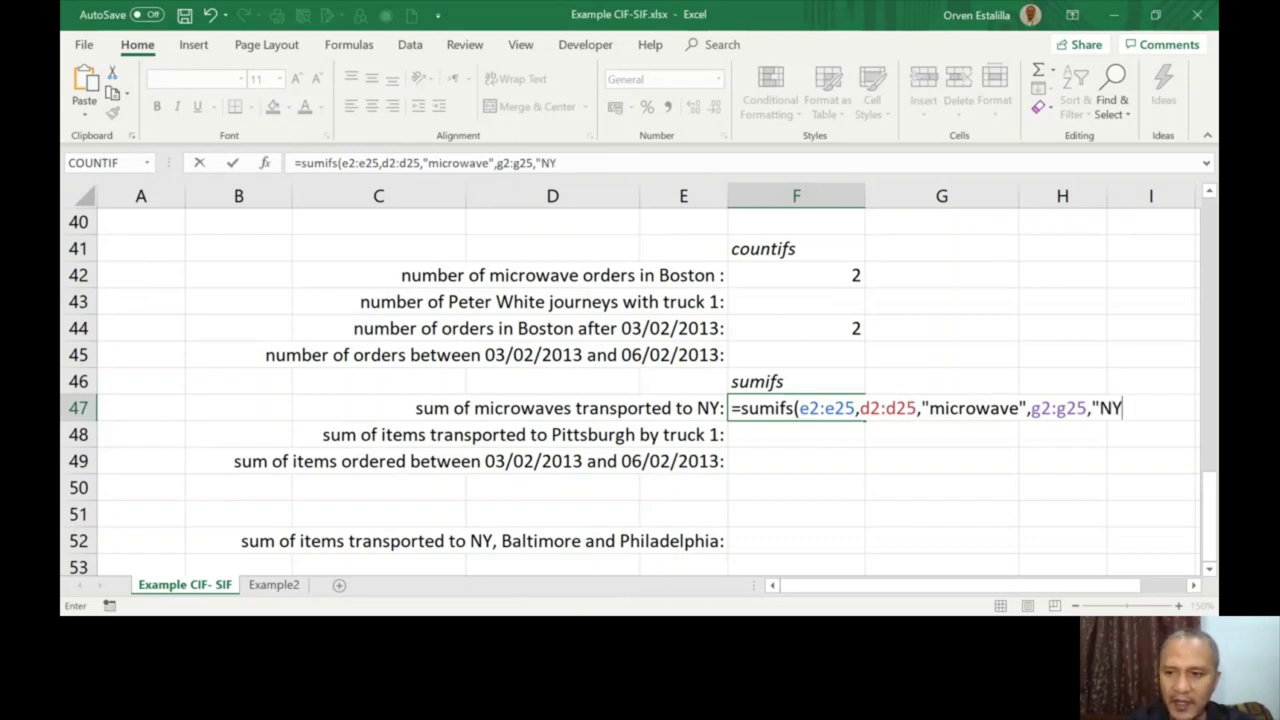
type("\")")
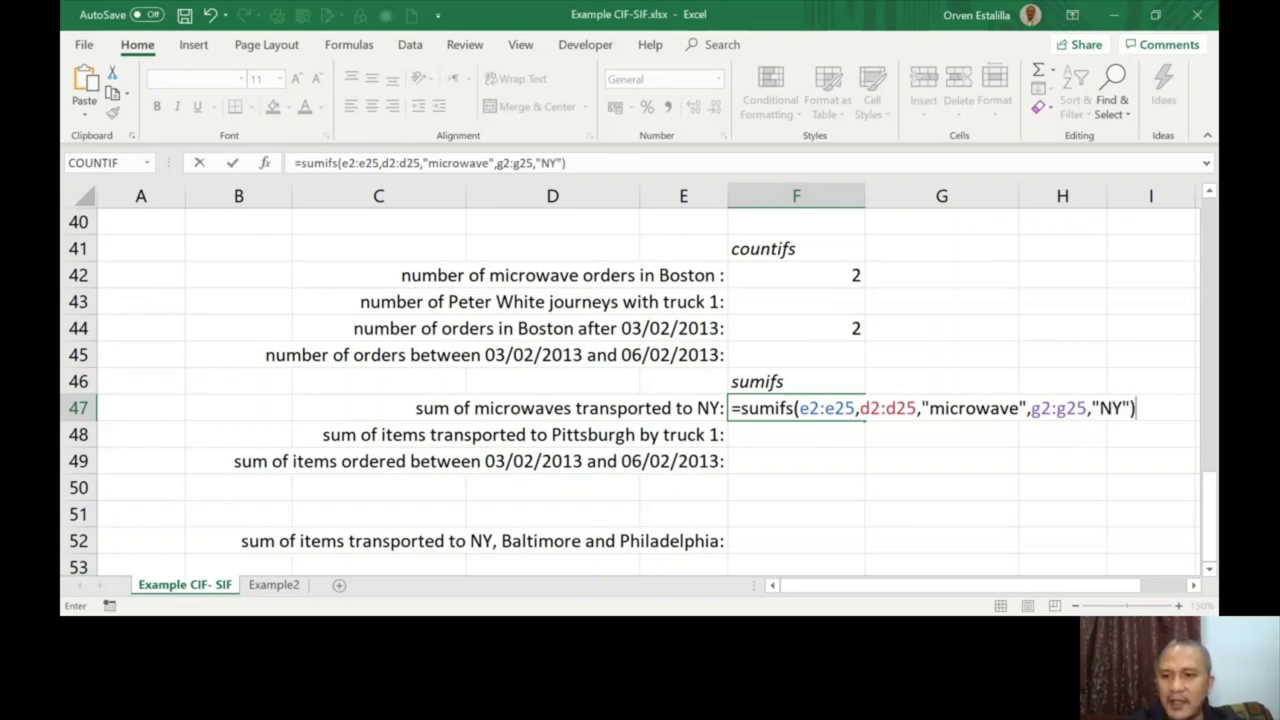
key("Return")
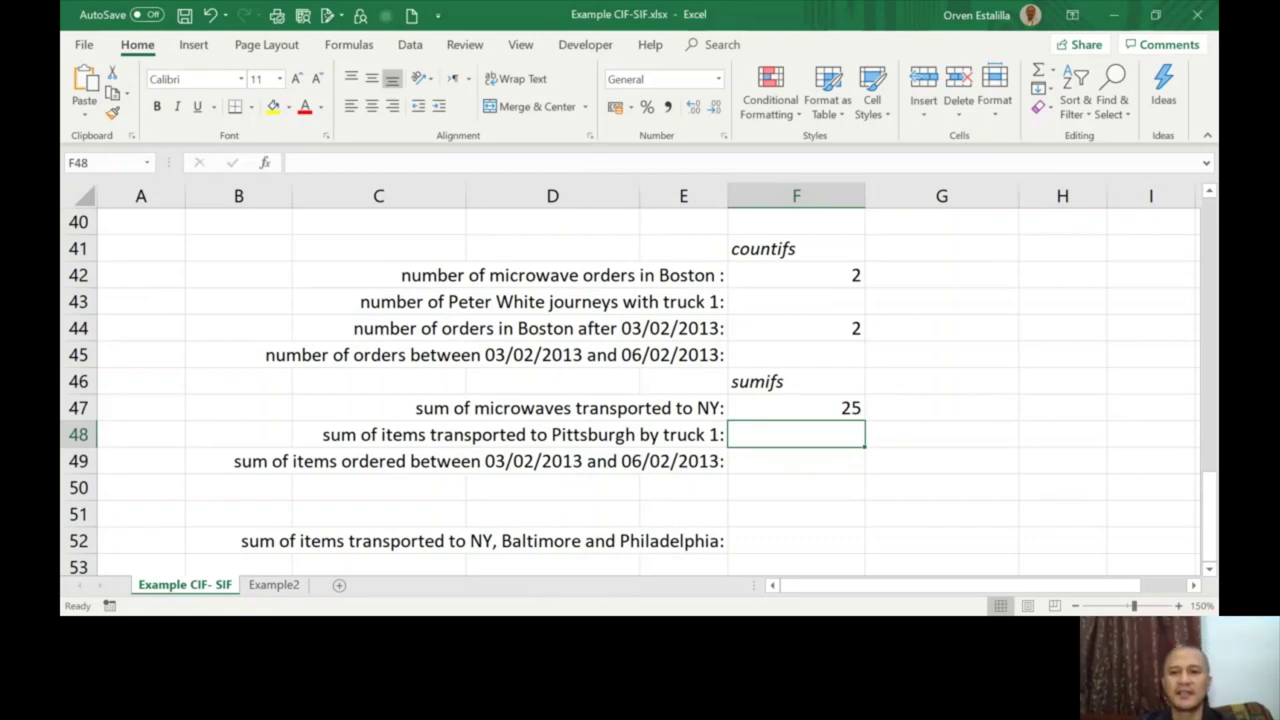
key("Down")
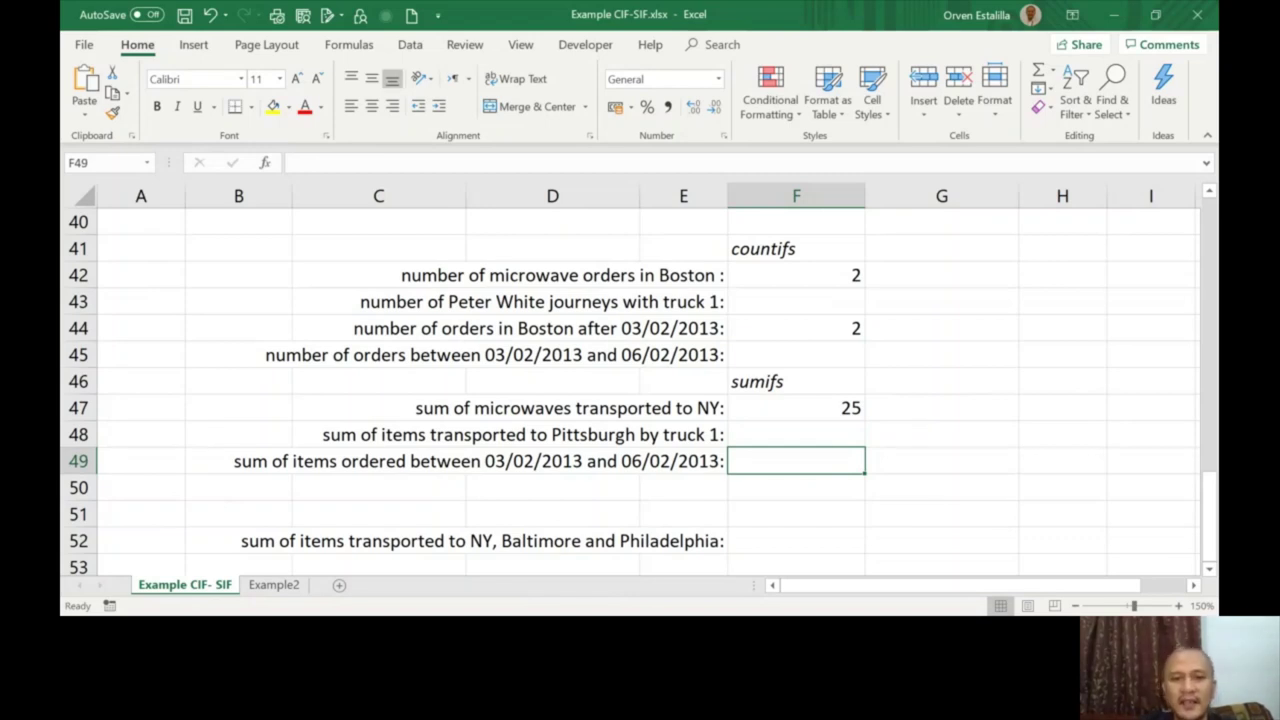
key("Up")
key("Down")
key("Up")
key("Down")
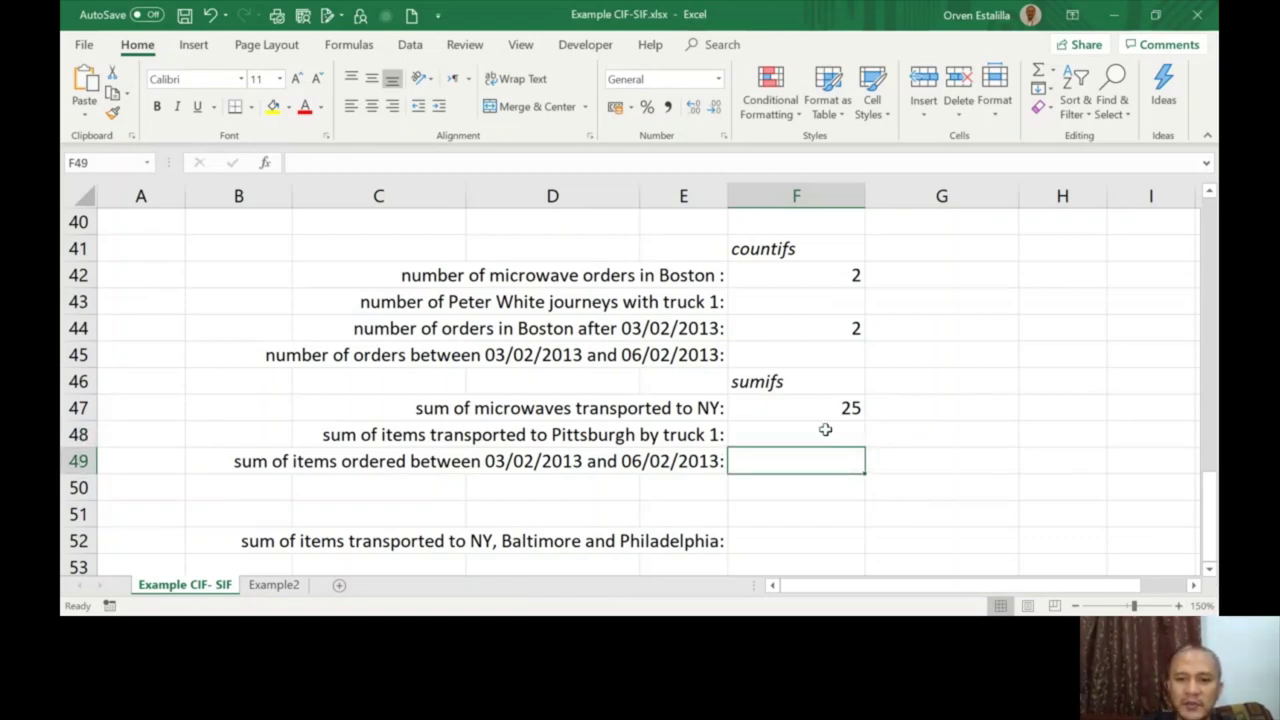